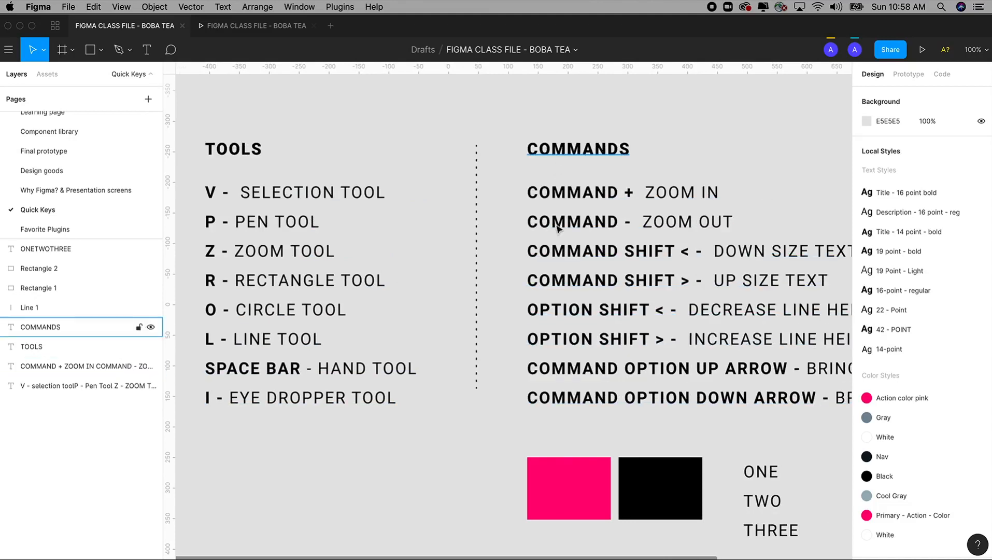
Select the black rectangle, the dotted line, the commands text and the tools text in turn, and clear the selection
{"action": "left_click_drag", "start_coordinate": [422, 263], "coordinate": [539, 253]}
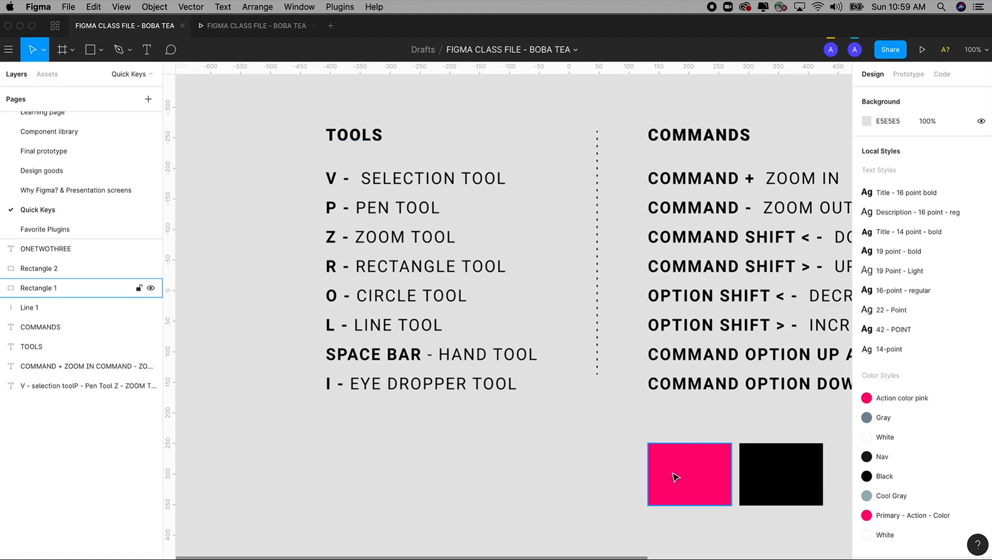
{"action": "left_click", "coordinate": [770, 469]}
{"action": "left_click", "coordinate": [598, 255]}
{"action": "left_click", "coordinate": [670, 239]}
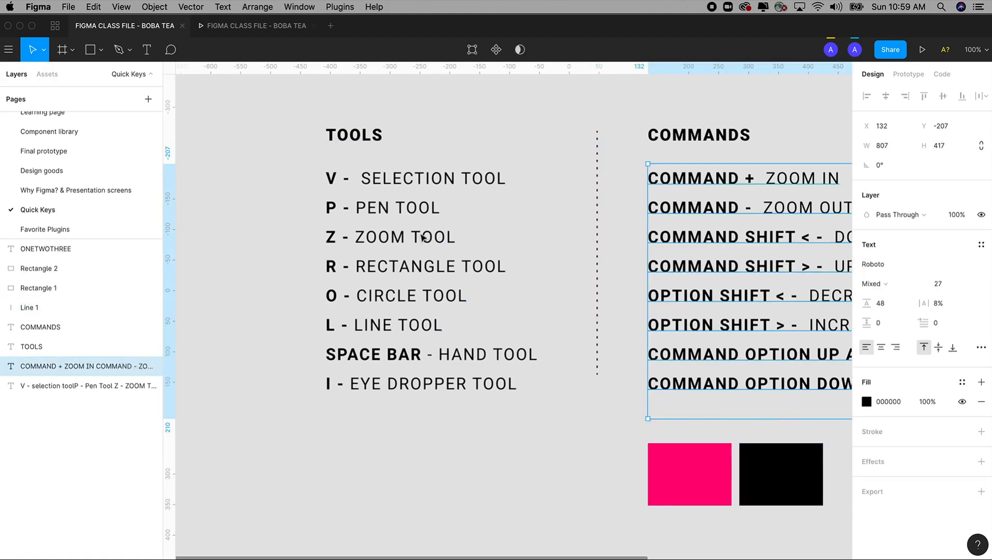
{"action": "left_click", "coordinate": [421, 236]}
{"action": "left_click", "coordinate": [288, 156]}
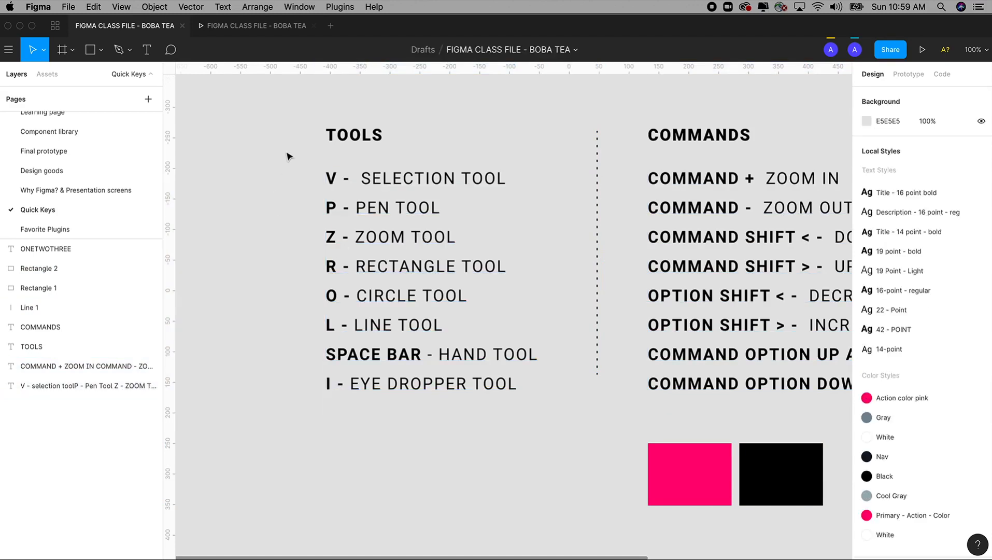
Activate the Rectangle tool and switch back to the selection tool without drawing anything
{"action": "left_click", "coordinate": [101, 49]}
{"action": "left_click", "coordinate": [99, 75]}
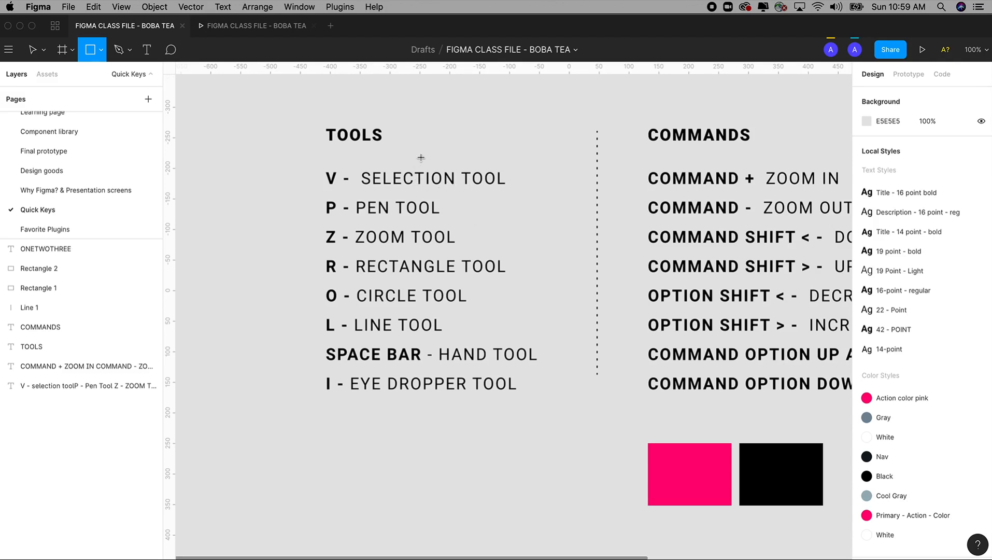
{"action": "key", "text": "v"}
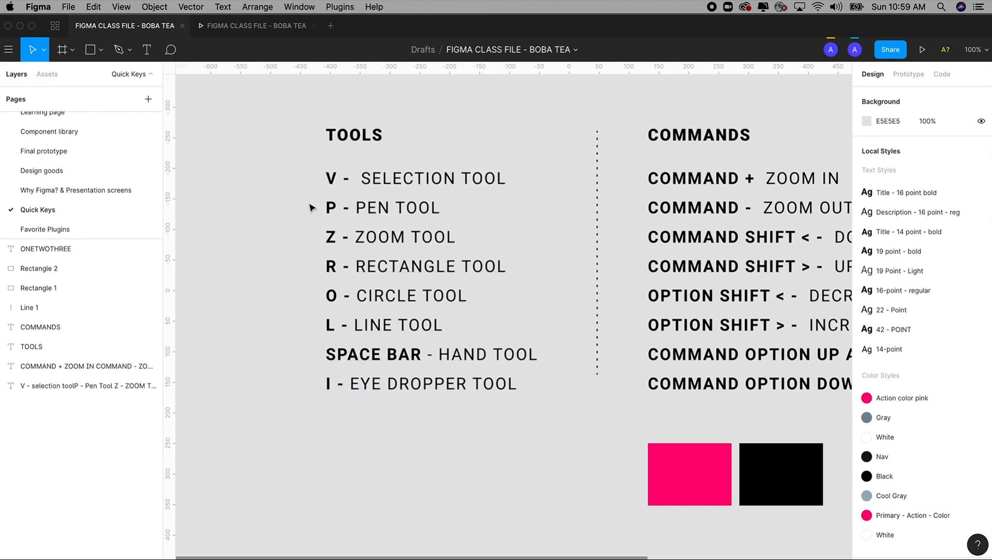
Draw a closed six-point shape about 85 × 122 with the Pen tool beside the tools list and exit vector editing
{"action": "key", "text": "p"}
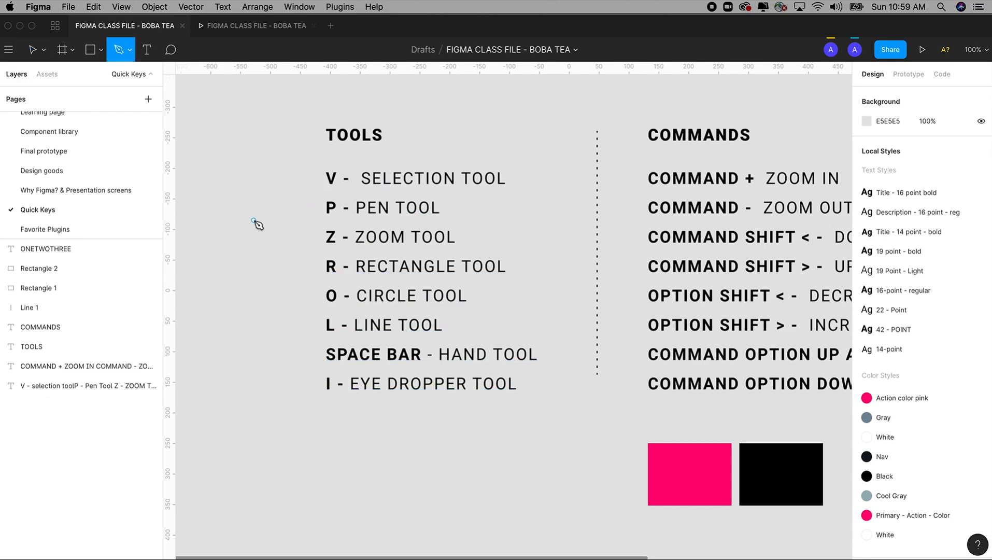
{"action": "left_click", "coordinate": [253, 220]}
{"action": "left_click", "coordinate": [232, 246]}
{"action": "left_click", "coordinate": [235, 295]}
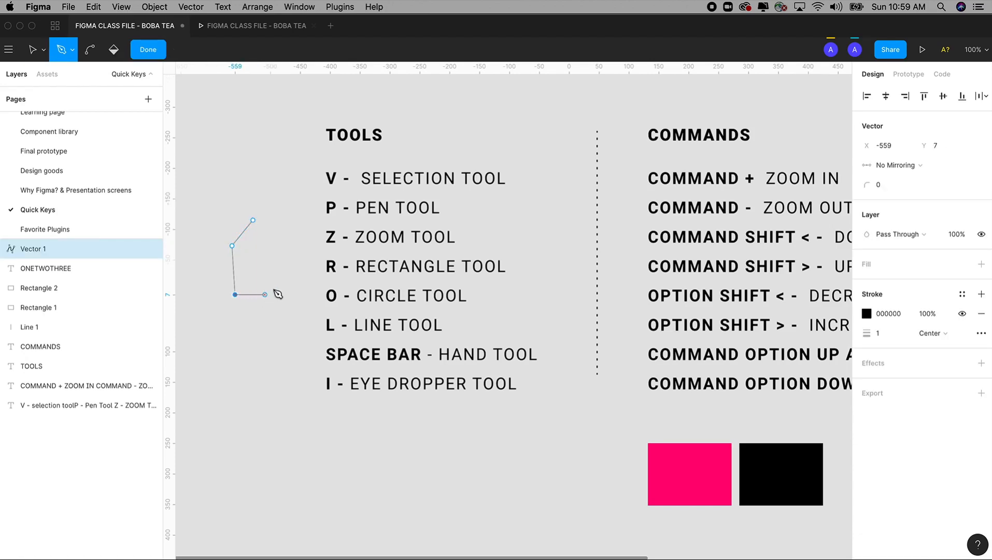
{"action": "left_click", "coordinate": [273, 288]}
{"action": "left_click", "coordinate": [283, 256]}
{"action": "left_click", "coordinate": [279, 233]}
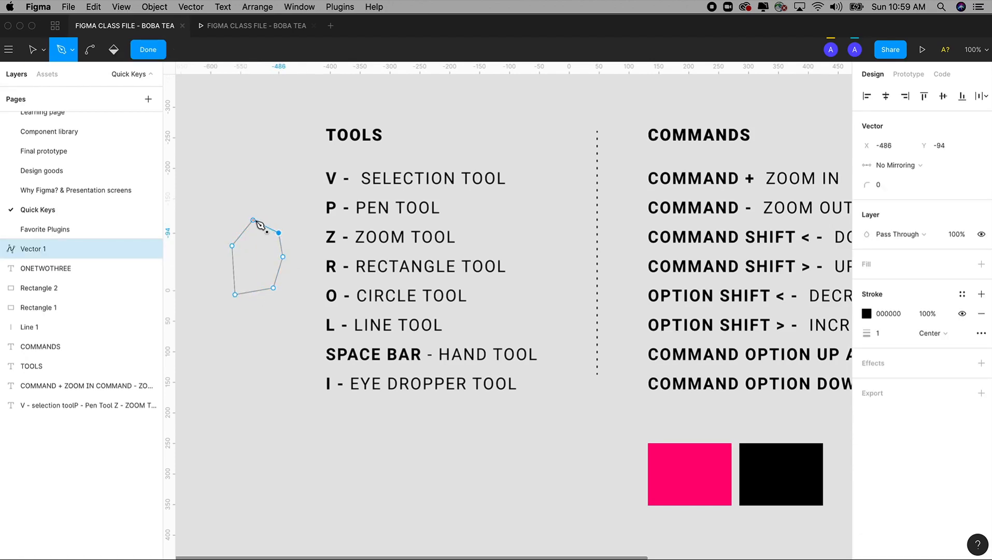
{"action": "left_click", "coordinate": [253, 221]}
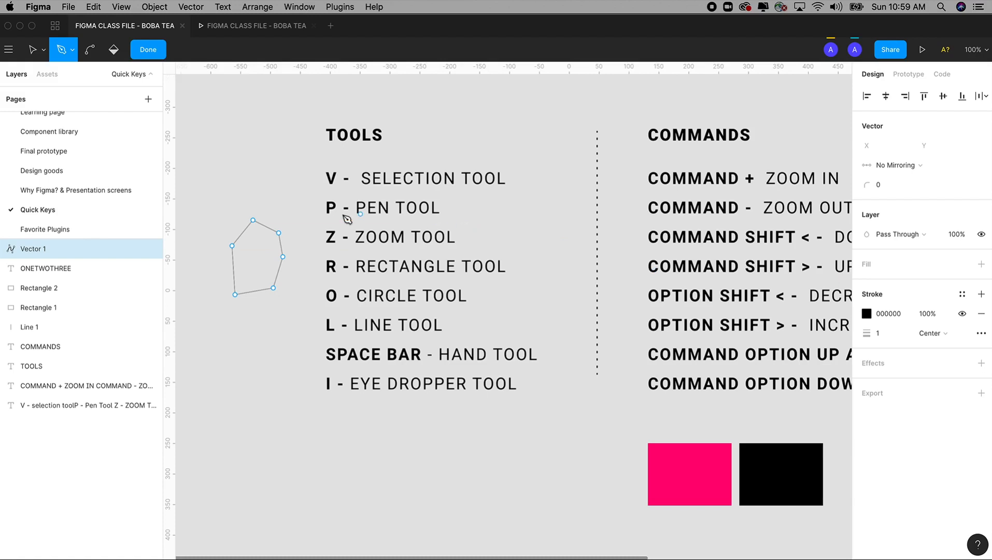
{"action": "left_click", "coordinate": [288, 238]}
{"action": "left_click", "coordinate": [232, 246]}
{"action": "key", "text": "Escape"}
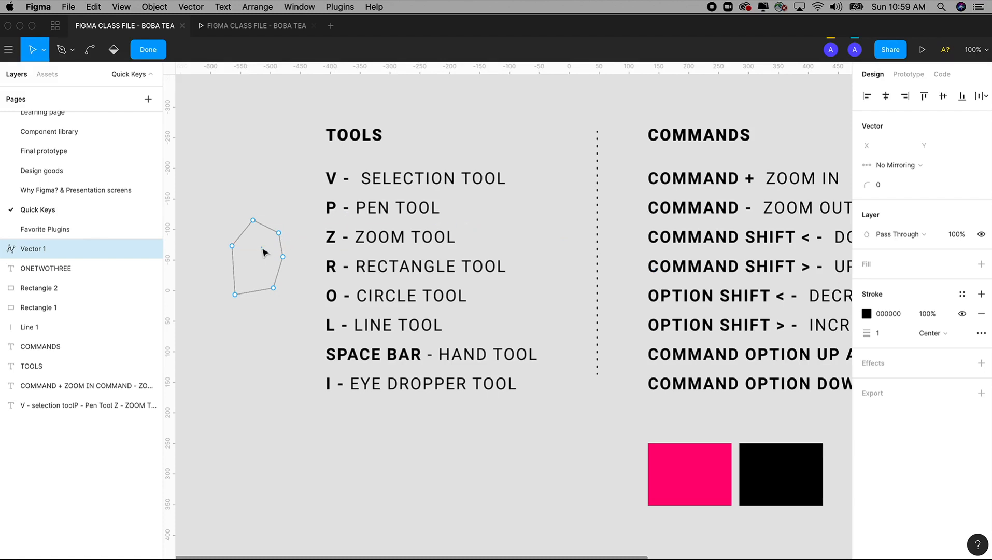
{"action": "key", "text": "Escape"}
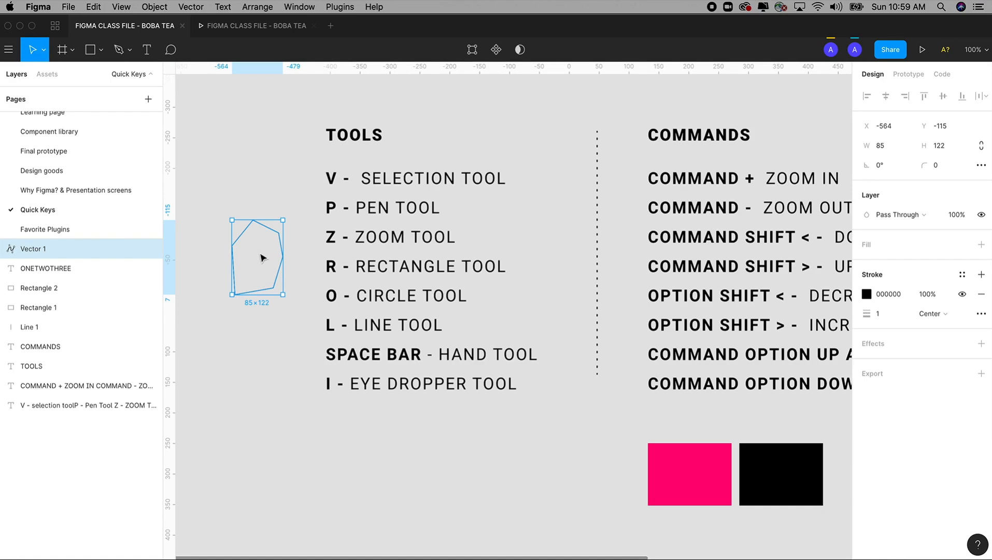
Move the six-point vector shape slightly up and to the left, and delete it
{"action": "mouse_move", "coordinate": [260, 258]}
{"action": "left_mouse_down"}
{"action": "mouse_move", "coordinate": [257, 219]}
{"action": "mouse_move", "coordinate": [253, 245]}
{"action": "left_mouse_up"}
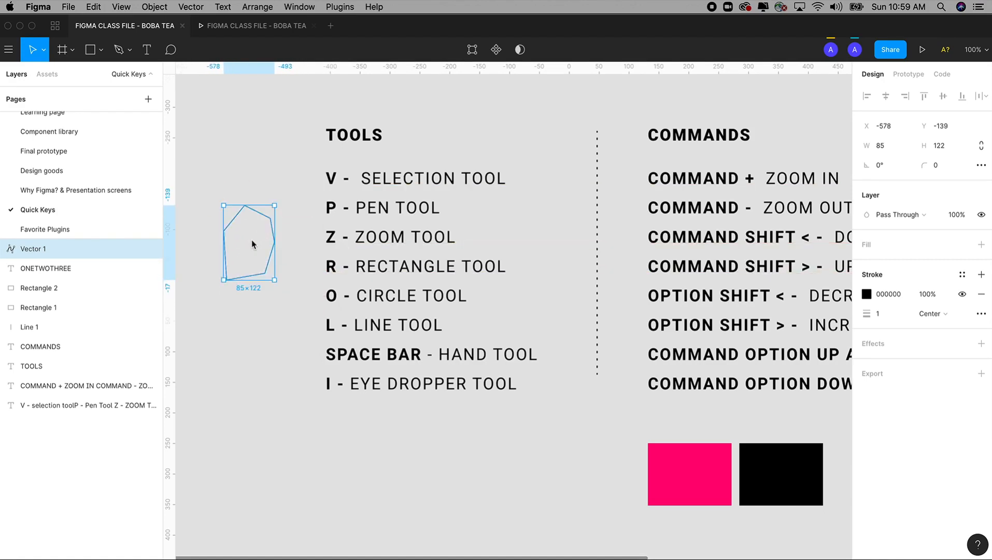
{"action": "key", "text": "Delete"}
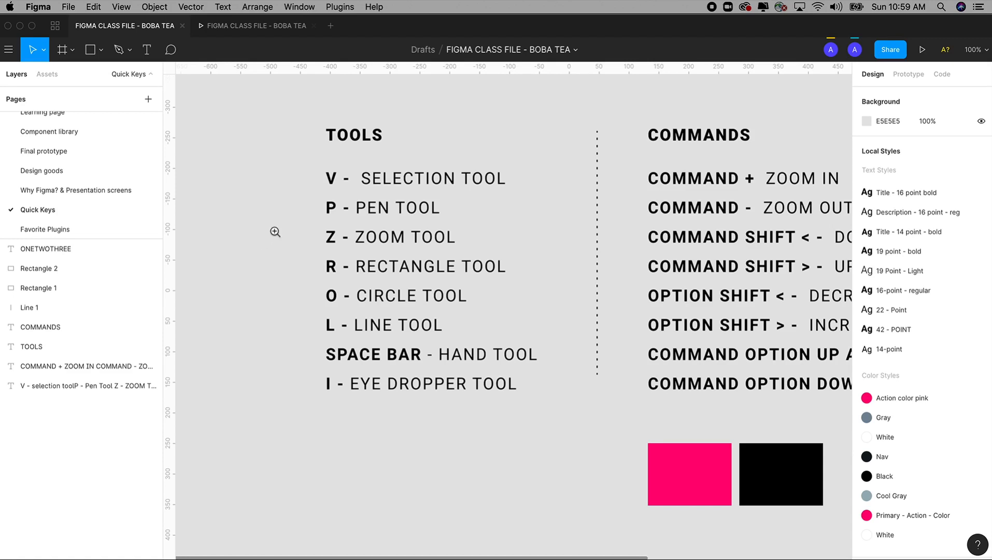
Draw a rectangle about 85 × 96 in the empty space left of the tools list and delete it
{"action": "left_click_drag", "start_coordinate": [257, 100], "coordinate": [652, 505]}
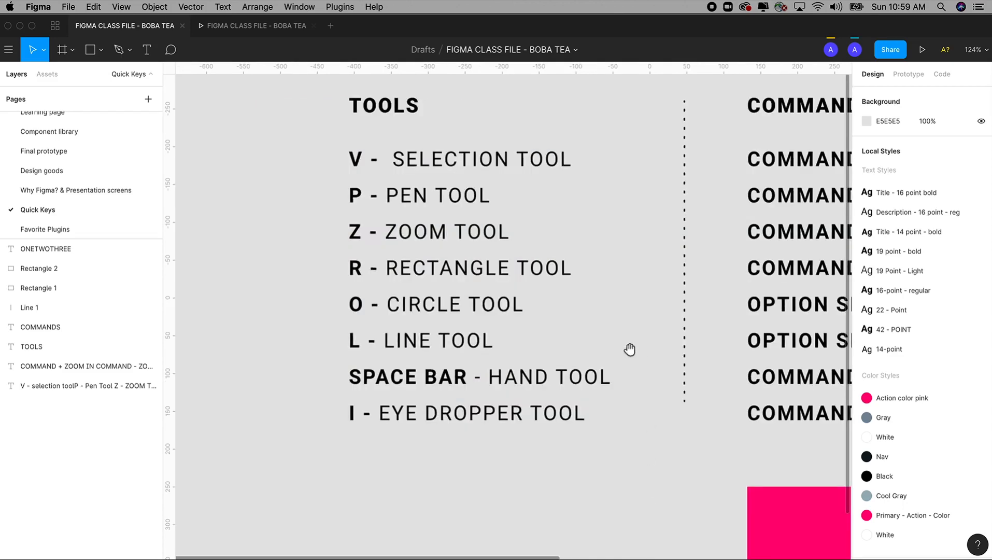
{"action": "left_click_drag", "start_coordinate": [630, 349], "coordinate": [594, 377]}
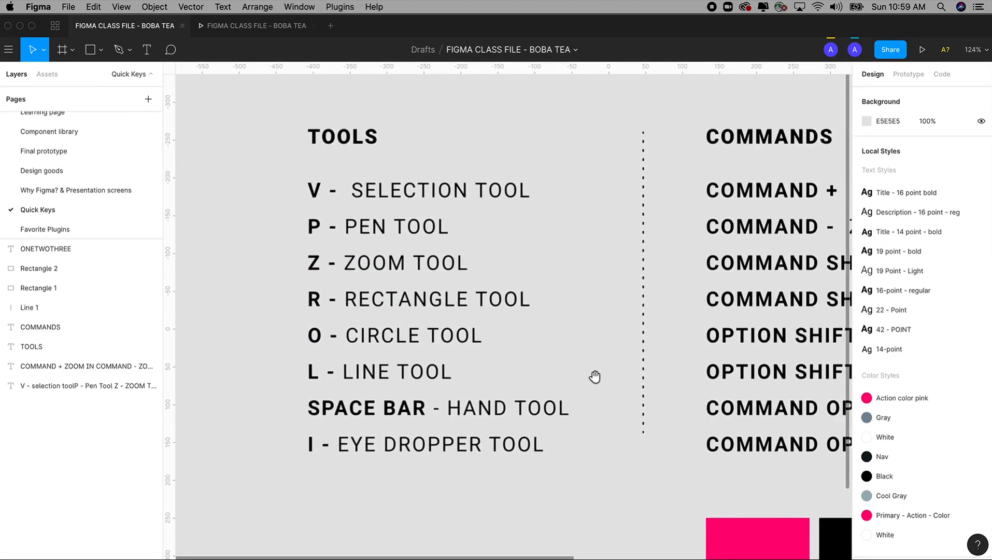
{"action": "mouse_move", "coordinate": [527, 345]}
{"action": "left_mouse_down"}
{"action": "mouse_move", "coordinate": [521, 304]}
{"action": "mouse_move", "coordinate": [544, 343]}
{"action": "left_mouse_up"}
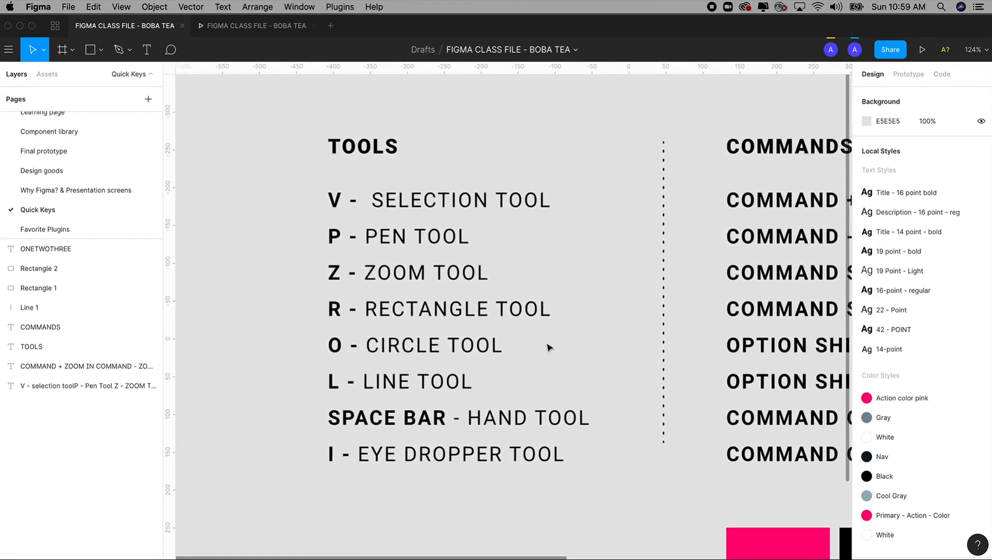
{"action": "key", "text": "r"}
{"action": "left_click_drag", "start_coordinate": [240, 207], "coordinate": [302, 278]}
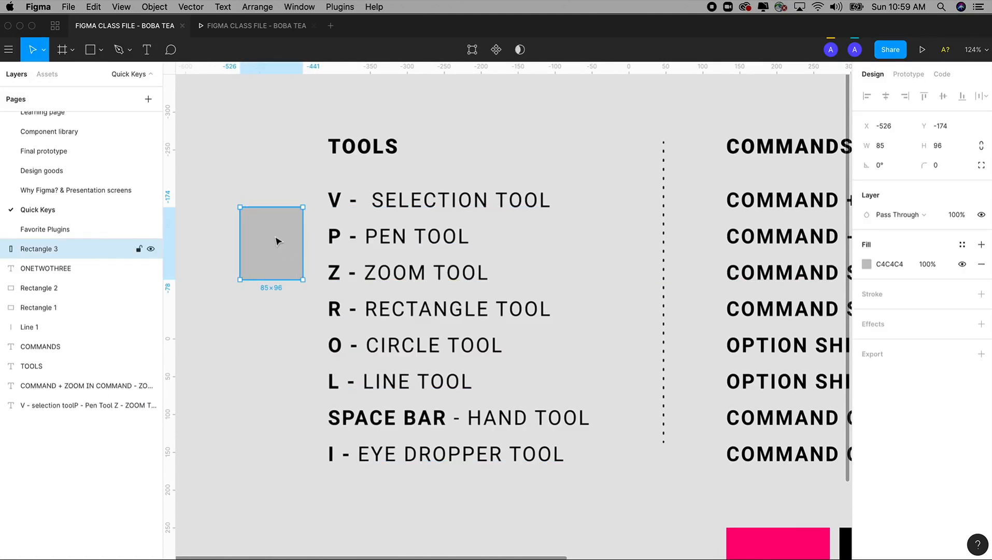
{"action": "key", "text": "Delete"}
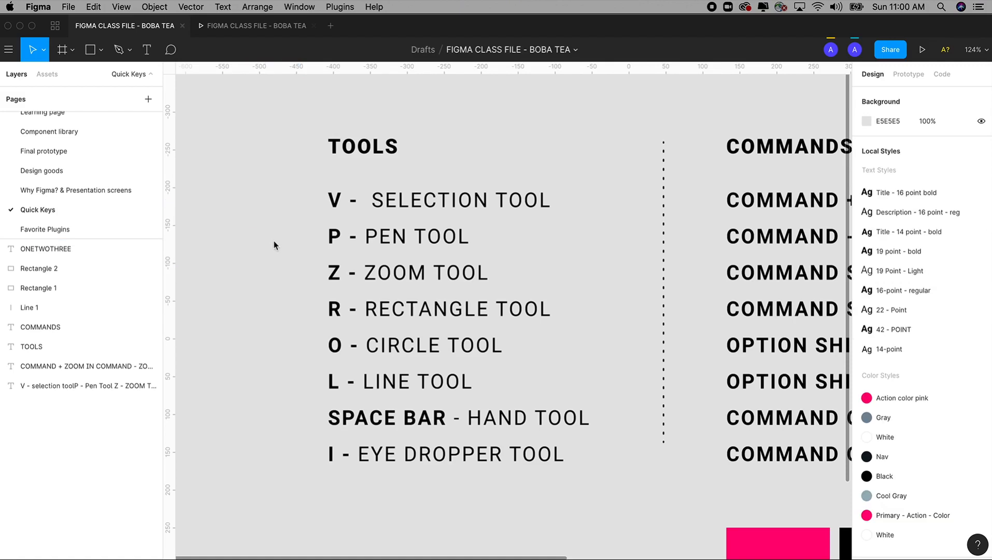
Draw an ellipse about 105 × 81 in the empty space left of the tools list and delete it
{"action": "key", "text": "o"}
{"action": "mouse_move", "coordinate": [221, 230]}
{"action": "left_mouse_down"}
{"action": "mouse_move", "coordinate": [296, 333]}
{"action": "mouse_move", "coordinate": [312, 326]}
{"action": "mouse_move", "coordinate": [258, 270]}
{"action": "mouse_move", "coordinate": [300, 330]}
{"action": "mouse_move", "coordinate": [282, 308]}
{"action": "mouse_move", "coordinate": [288, 327]}
{"action": "mouse_move", "coordinate": [262, 327]}
{"action": "mouse_move", "coordinate": [239, 298]}
{"action": "mouse_move", "coordinate": [277, 324]}
{"action": "mouse_move", "coordinate": [279, 292]}
{"action": "mouse_move", "coordinate": [298, 294]}
{"action": "left_mouse_up"}
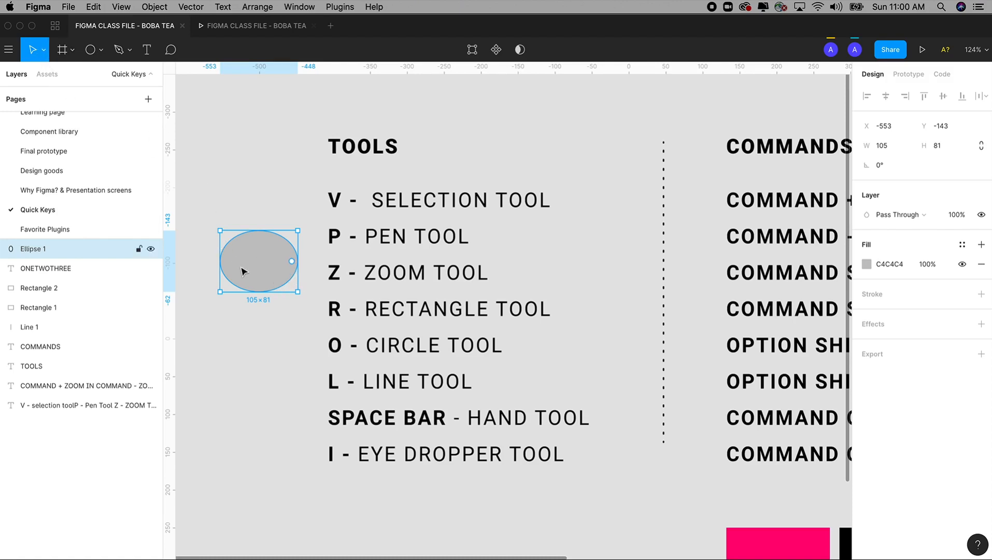
{"action": "key", "text": "Delete"}
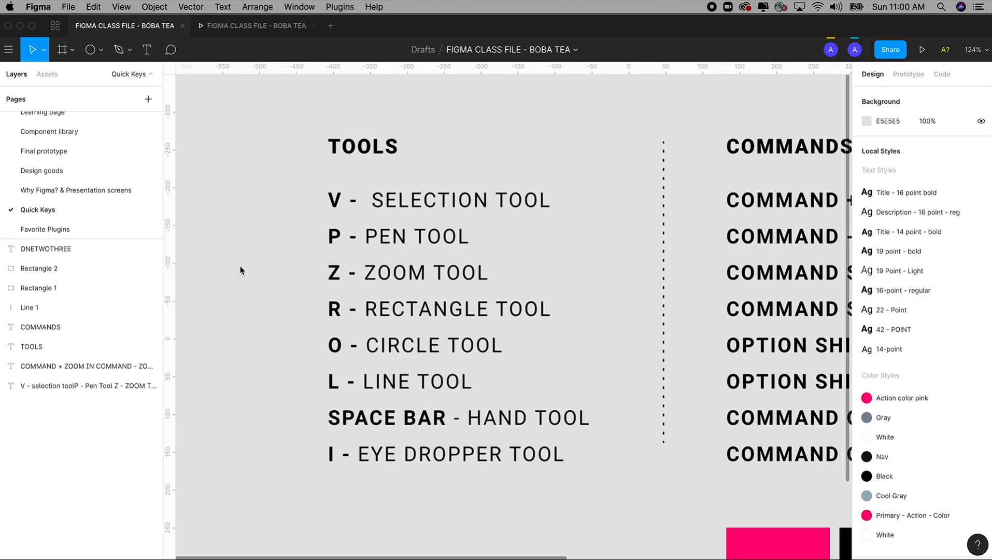
Draw a slightly slanted line about 79 long left of the tools list and delete it
{"action": "key", "text": "l"}
{"action": "left_click_drag", "start_coordinate": [240, 195], "coordinate": [297, 183]}
{"action": "key", "text": "shift"}
{"action": "left_click", "coordinate": [279, 316]}
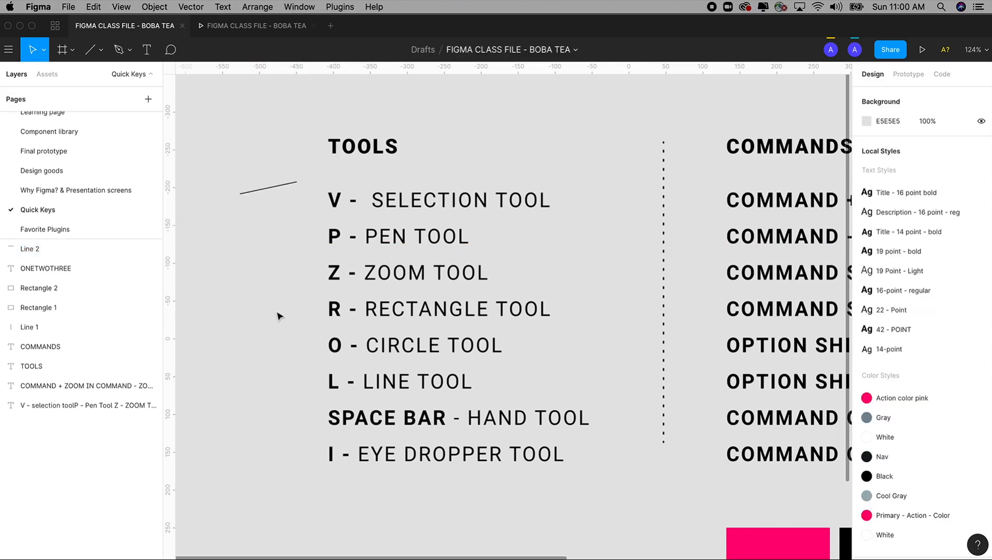
{"action": "left_click", "coordinate": [274, 190]}
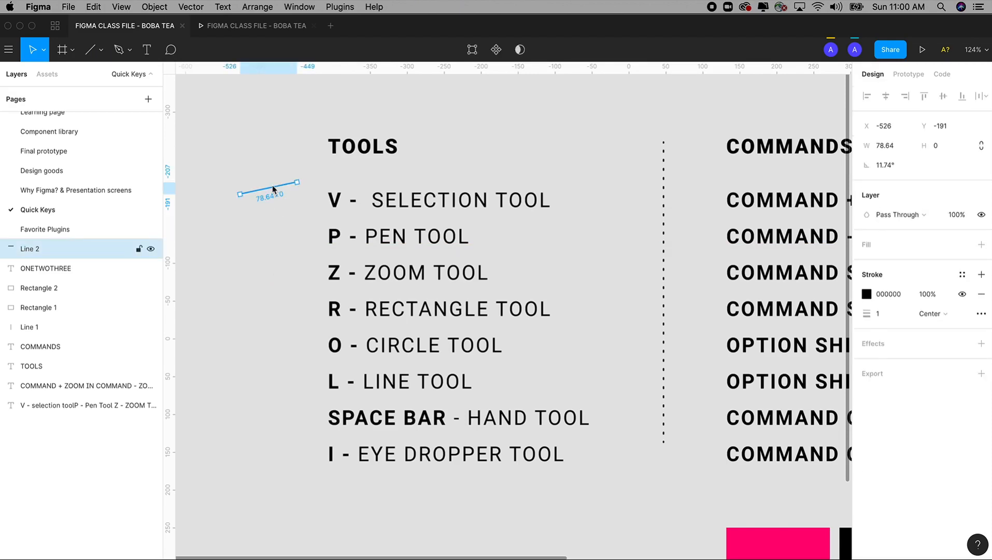
{"action": "key", "text": "Delete"}
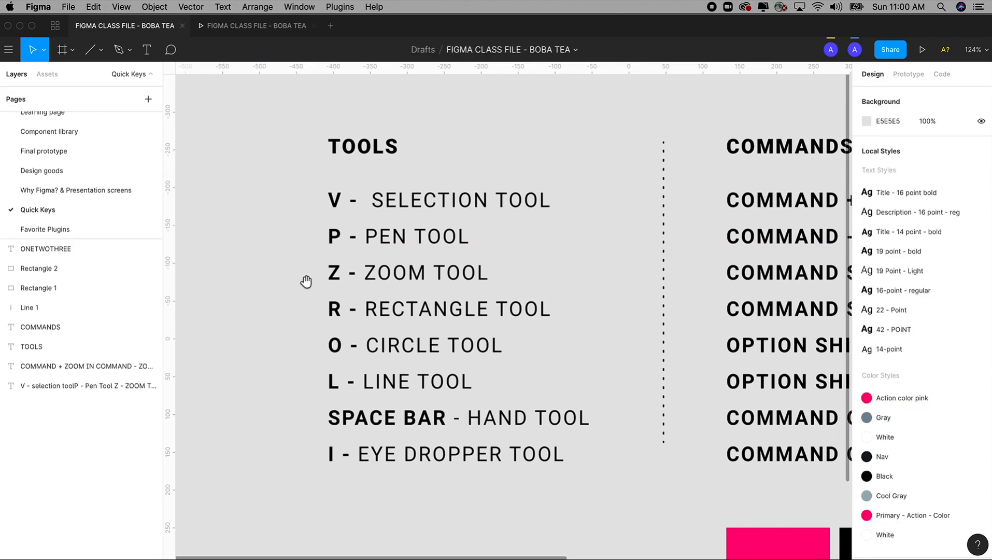
Draw a rectangle about 121 × 96 directly below the eye dropper entry of the tools list
{"action": "left_click_drag", "start_coordinate": [306, 281], "coordinate": [281, 259]}
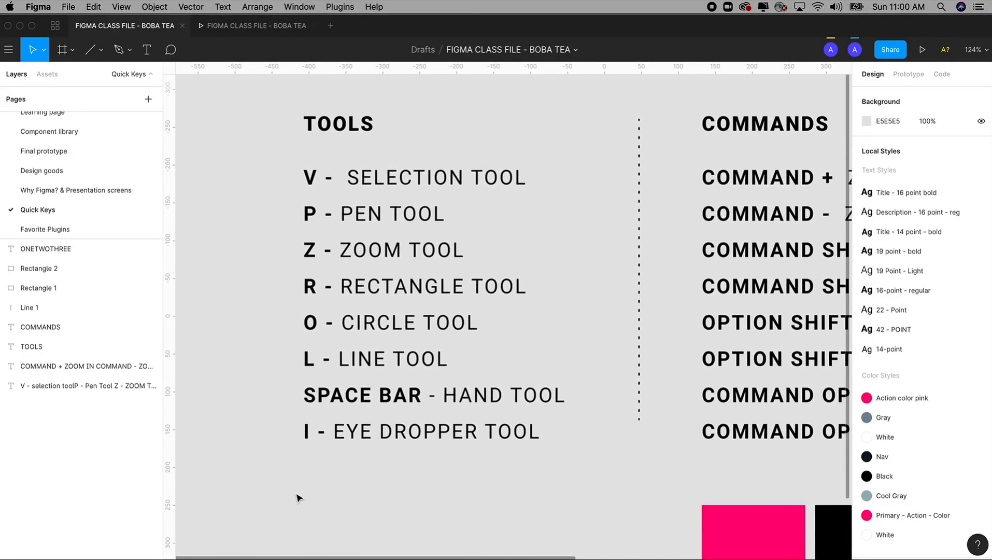
{"action": "key", "text": "f"}
{"action": "key", "text": "r"}
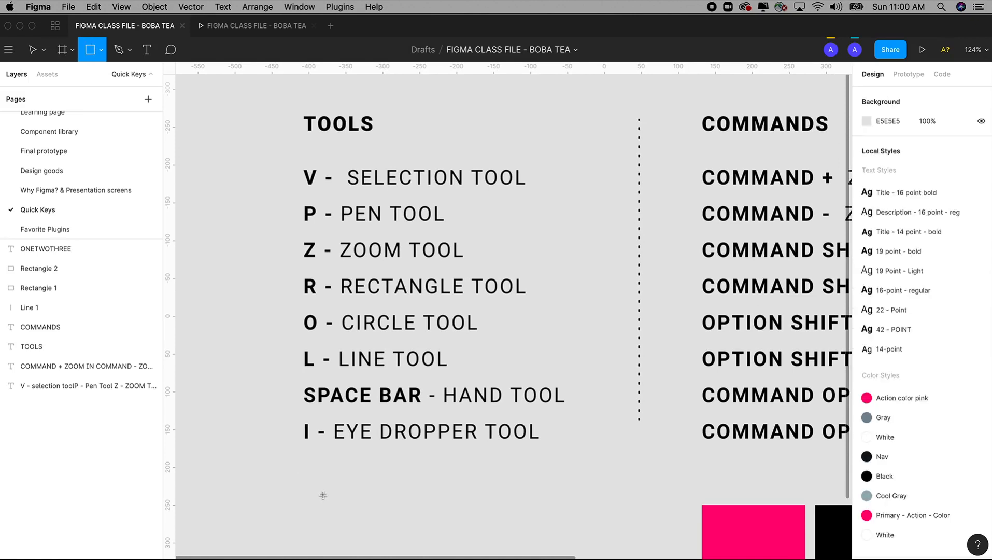
{"action": "left_click_drag", "start_coordinate": [303, 465], "coordinate": [393, 538]}
{"action": "mouse_move", "coordinate": [436, 514]}
{"action": "left_mouse_down"}
{"action": "mouse_move", "coordinate": [425, 484]}
{"action": "mouse_move", "coordinate": [416, 487]}
{"action": "left_mouse_up"}
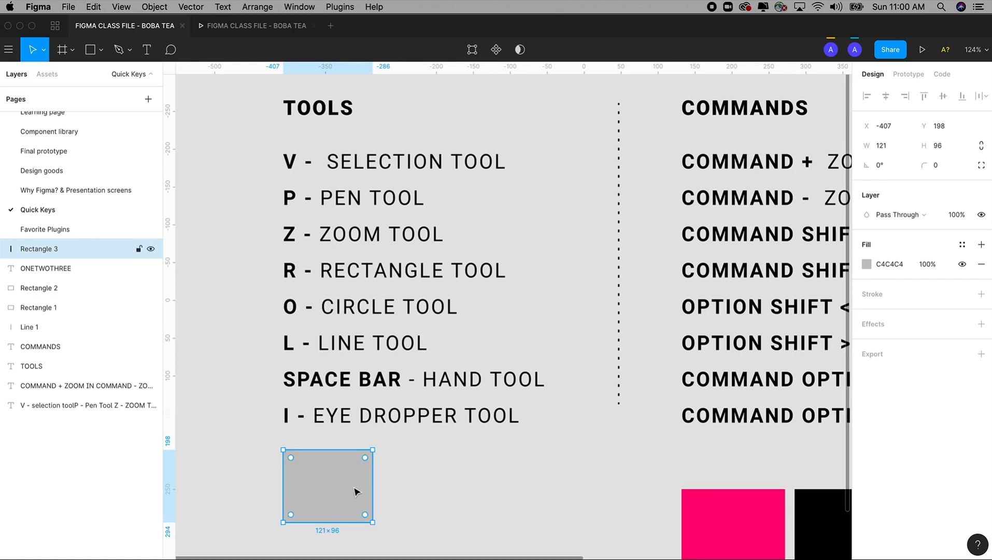
Fill the new rectangle with FF0076 sampled from the pink rectangle using the eyedropper, and delete the new rectangle
{"action": "key", "text": "i"}
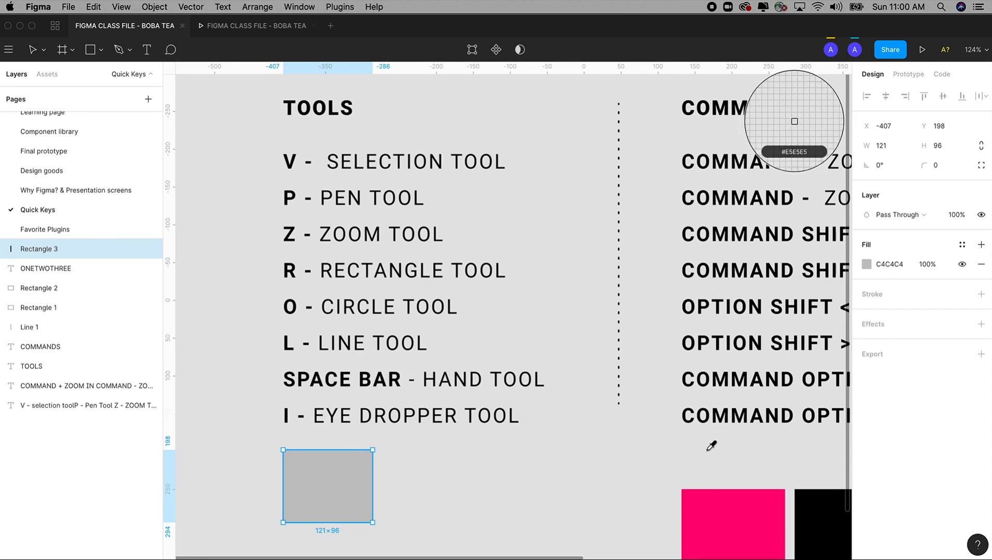
{"action": "left_click", "coordinate": [726, 499]}
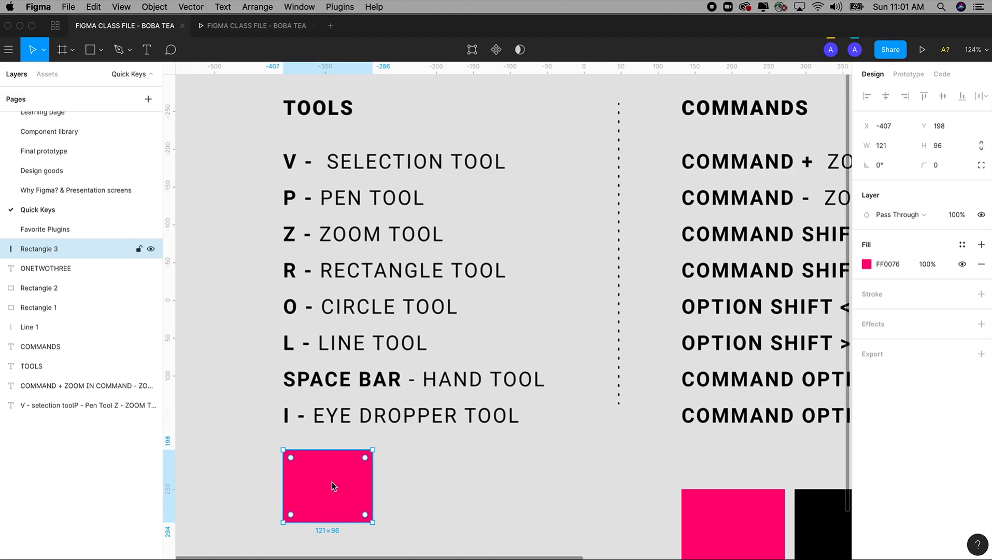
{"action": "key", "text": "BackSpace"}
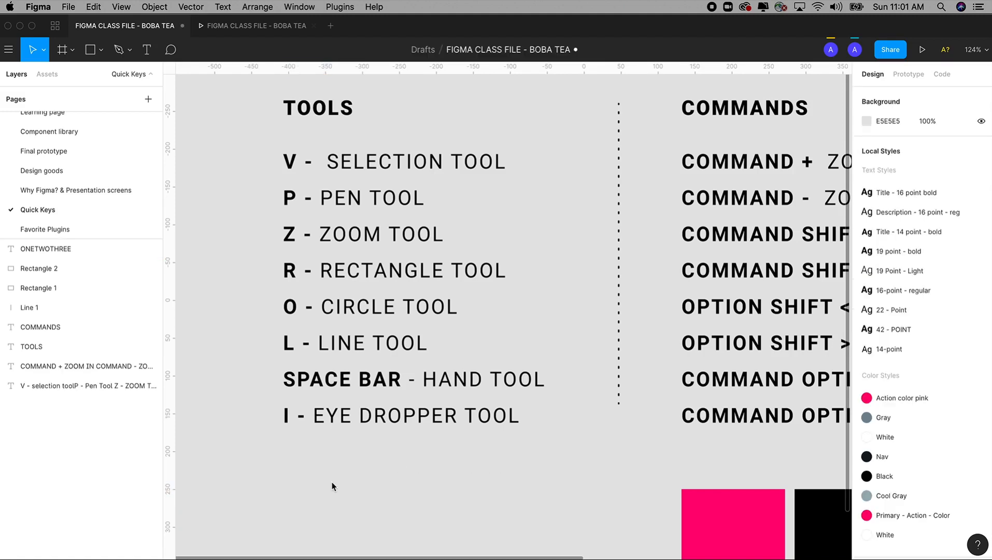
Examine the full commands list and the sample shapes and text below it
{"action": "key", "text": "super+minus"}
{"action": "left_click_drag", "start_coordinate": [426, 400], "coordinate": [325, 400]}
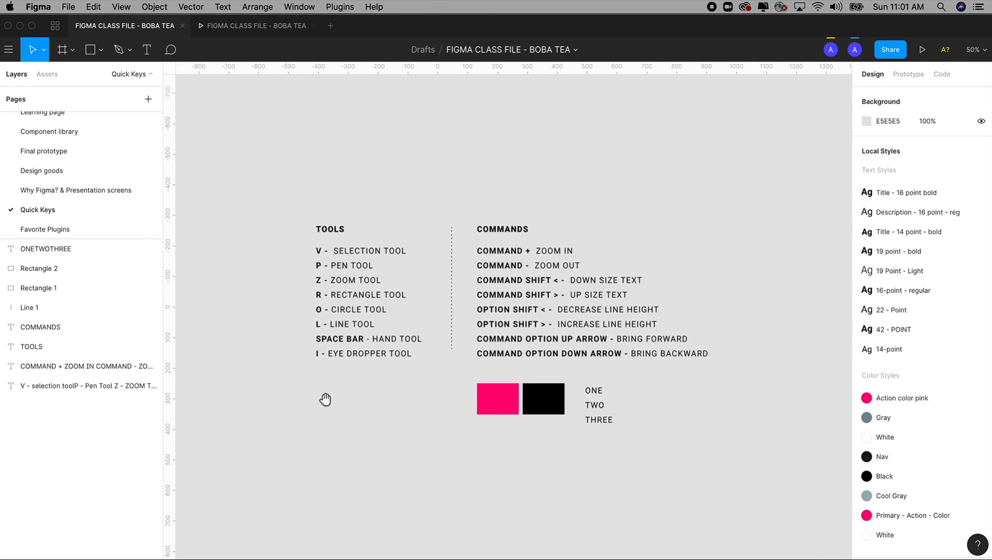
{"action": "key", "text": "z"}
{"action": "left_click_drag", "start_coordinate": [410, 183], "coordinate": [749, 483]}
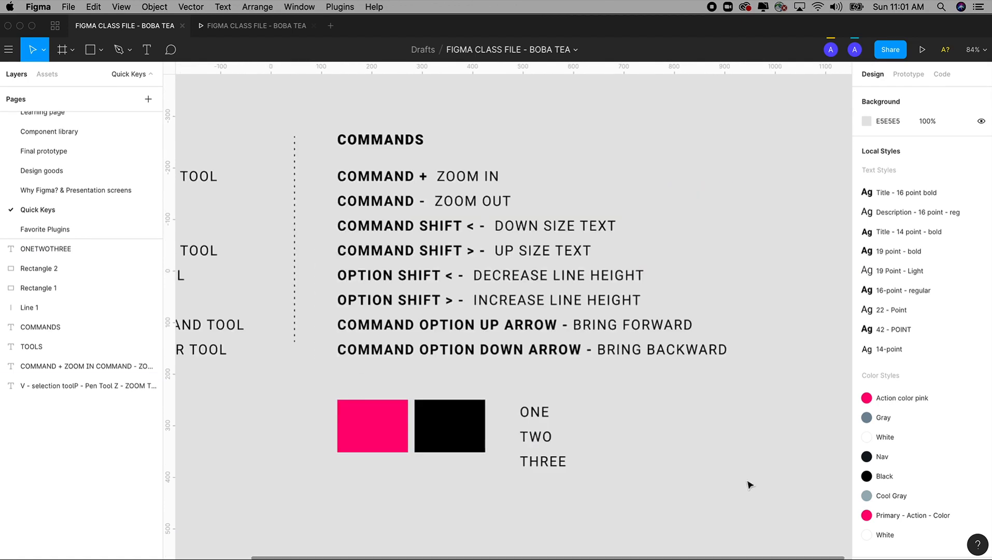
{"action": "left_click_drag", "start_coordinate": [609, 430], "coordinate": [656, 429]}
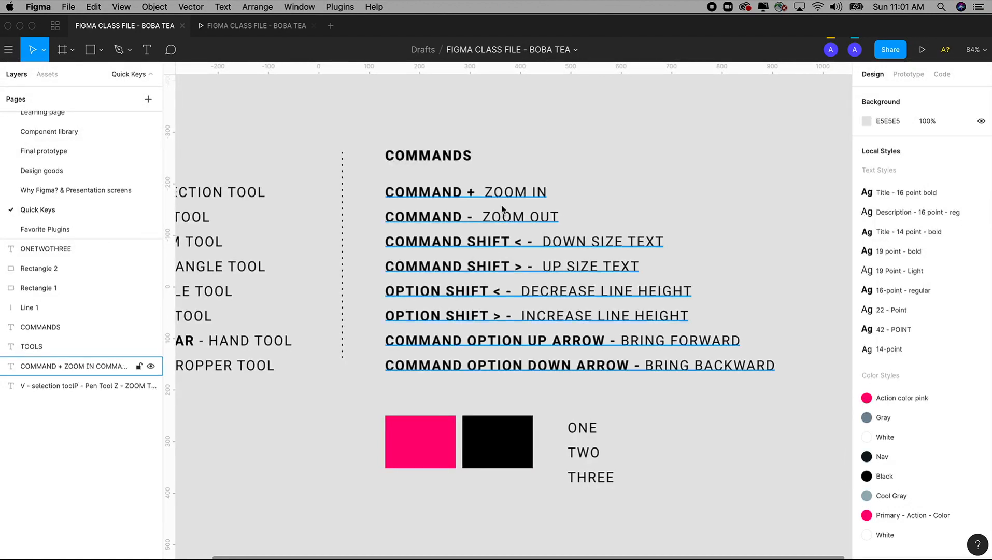
{"action": "left_click_drag", "start_coordinate": [608, 191], "coordinate": [581, 195]}
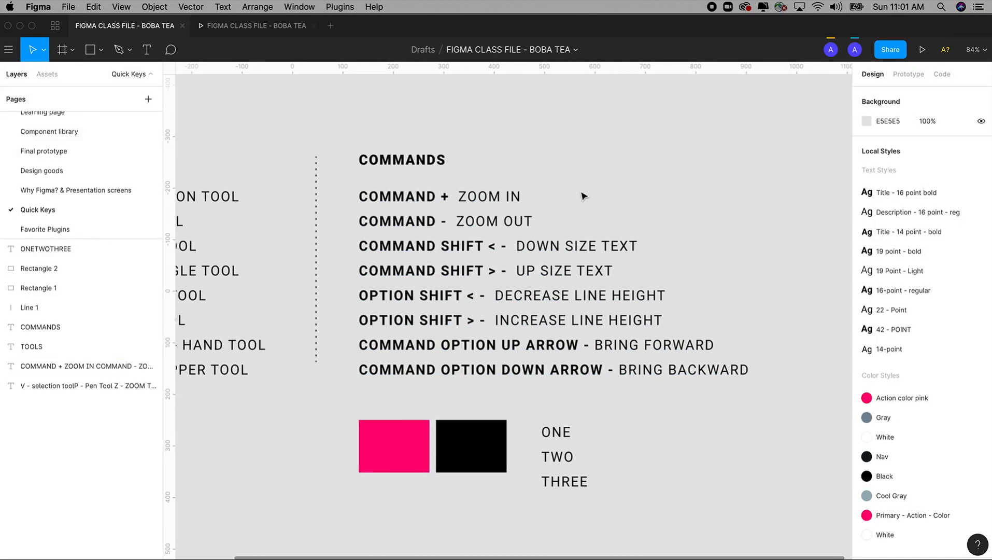
Zoom in and out repeatedly over the commands list, ending at 200%
{"action": "key", "text": "super+equal"}
{"action": "key", "text": "super+minus"}
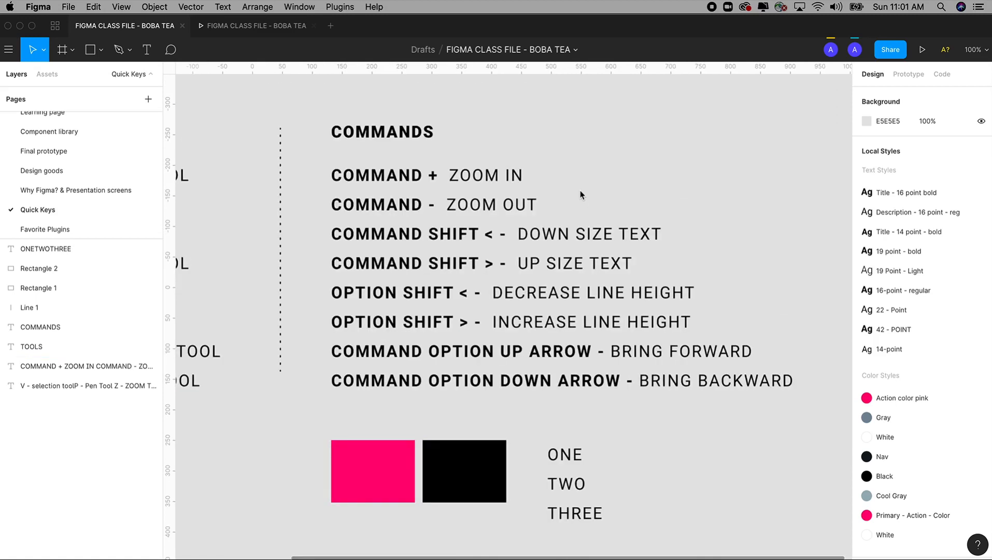
{"action": "key", "text": "super+equal"}
{"action": "key", "text": "super+minus"}
{"action": "key", "text": "super+minus"}
{"action": "key", "text": "super+minus"}
{"action": "key", "text": "super+equal"}
Step the zoom out and in again over the commands list, ending at 50% with both lists in view
{"action": "key", "text": "super+equal"}
{"action": "key", "text": "super+equal"}
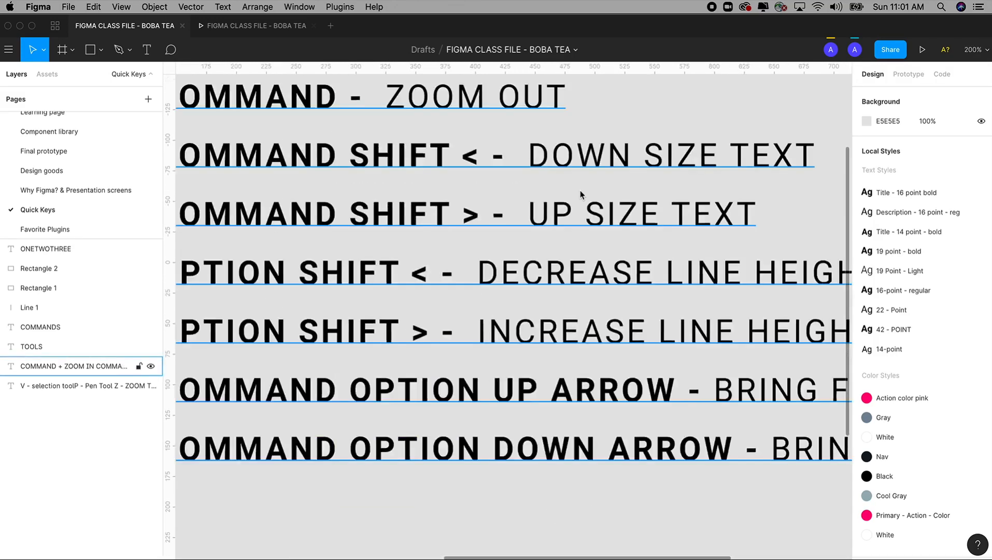
{"action": "key", "text": "super+minus"}
{"action": "key", "text": "super+minus"}
{"action": "key", "text": "super+minus"}
{"action": "key", "text": "super+equal"}
{"action": "key", "text": "super+equal"}
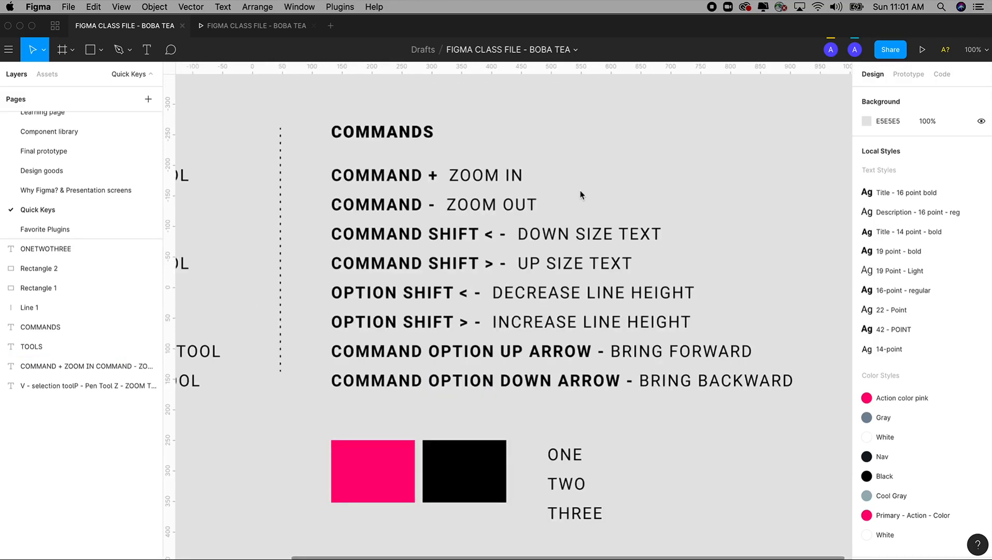
{"action": "key", "text": "super+minus"}
{"action": "key", "text": "super+equal"}
{"action": "key", "text": "super+minus"}
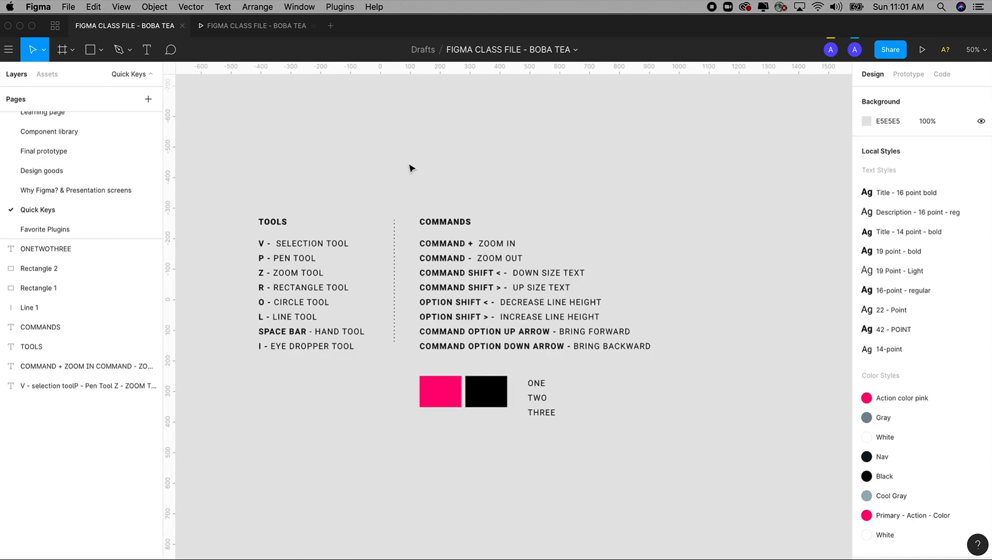
Zoom in on the area around the commands list to 87%, and step the magnification to 100%
{"action": "left_click_drag", "start_coordinate": [402, 151], "coordinate": [700, 457]}
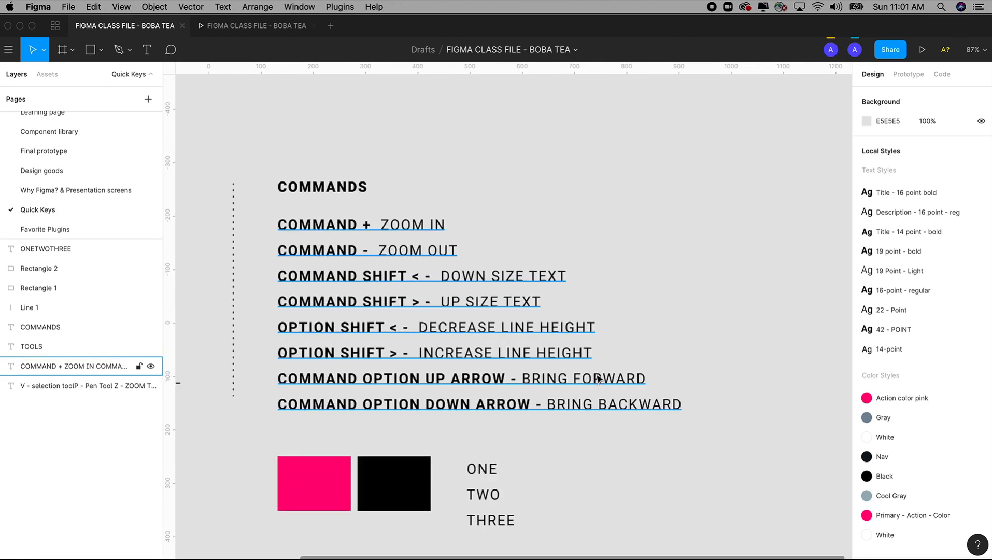
{"action": "key", "text": "super+minus"}
{"action": "key", "text": "super+equal"}
{"action": "key", "text": "super+equal"}
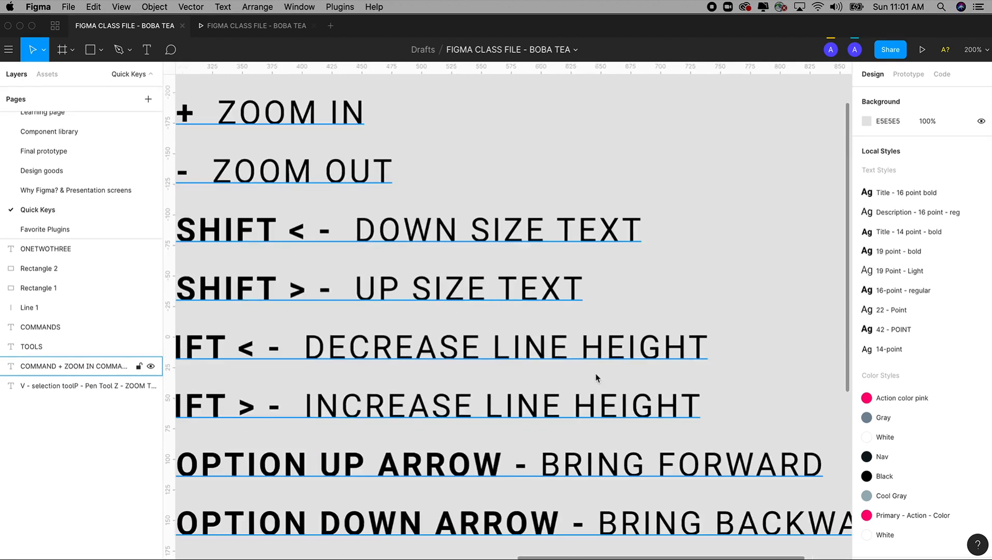
{"action": "key", "text": "super+minus"}
Pan the canvas with the Hand tool until the commands list, rectangles and ONE TWO THREE text are all in view
{"action": "key", "text": "space"}
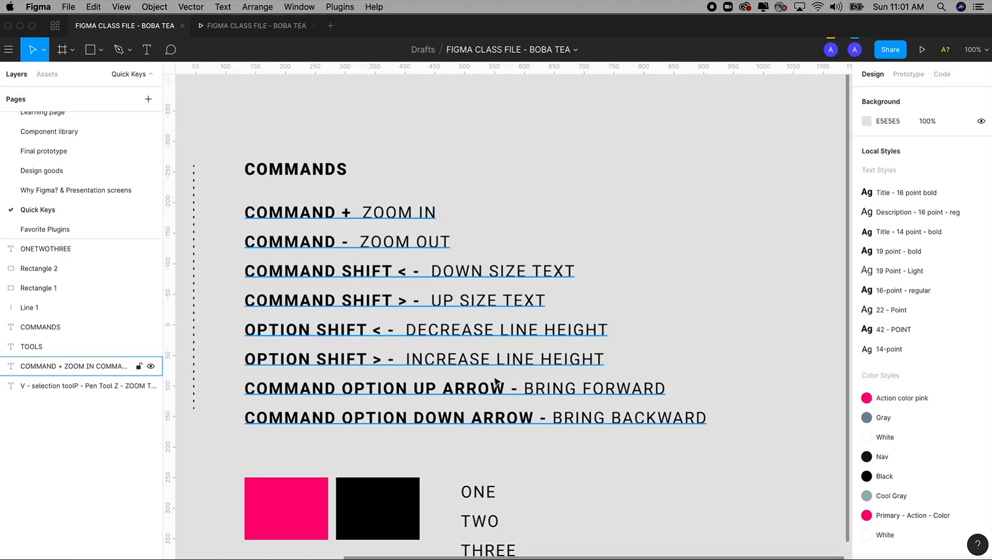
{"action": "key", "text": "space"}
{"action": "left_click_drag", "start_coordinate": [463, 375], "coordinate": [537, 338]}
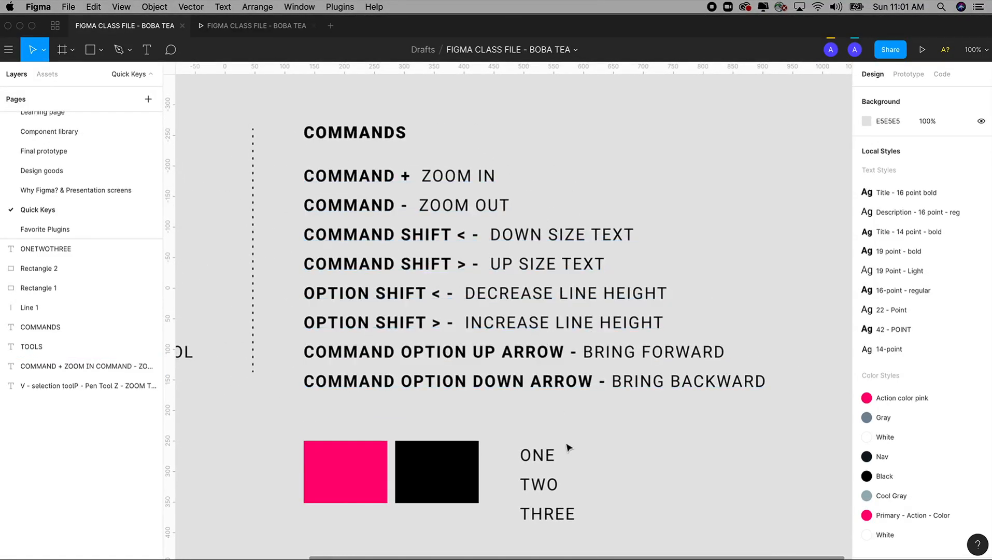
{"action": "key", "text": "space"}
{"action": "left_click_drag", "start_coordinate": [575, 425], "coordinate": [564, 424]}
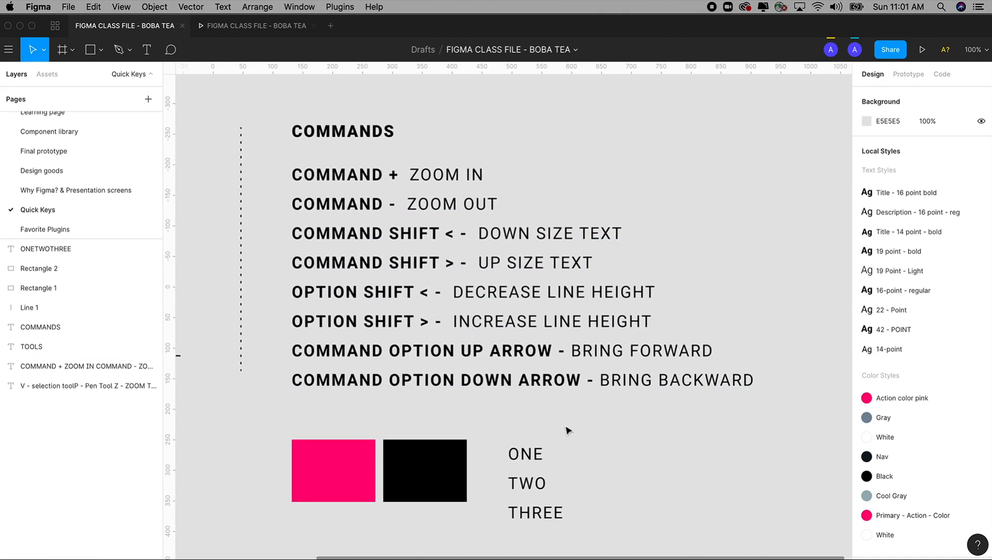
Zoom to 87% on the commands list and sample objects with the Zoom tool, leaving empty canvas below them
{"action": "key", "text": "super+minus"}
{"action": "key", "text": "z"}
{"action": "left_click_drag", "start_coordinate": [368, 186], "coordinate": [666, 481]}
{"action": "left_click_drag", "start_coordinate": [489, 400], "coordinate": [546, 402]}
{"action": "key", "text": "space"}
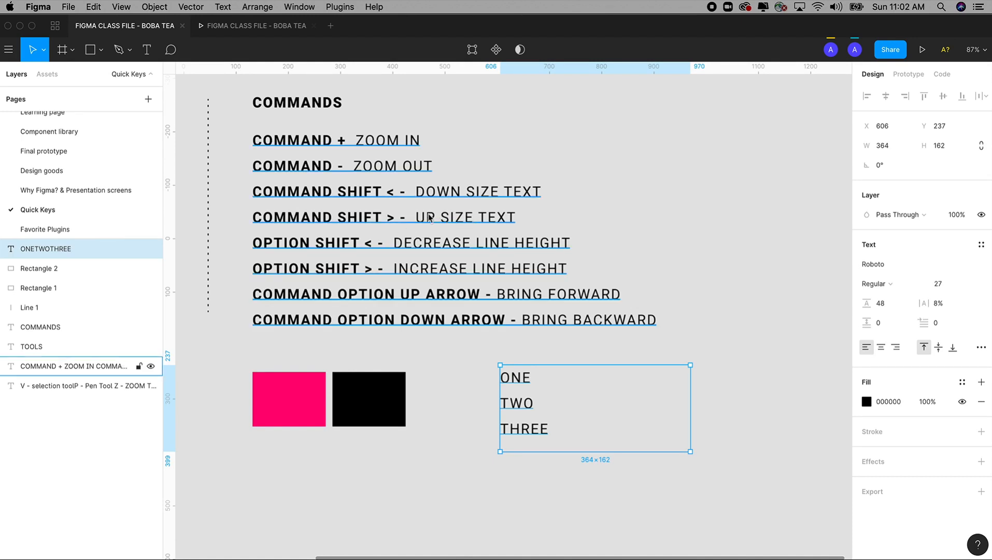
Highlight the whole COMMAND SHIFT < - DOWN SIZE TEXT line inside the commands text
{"action": "left_click", "coordinate": [466, 200]}
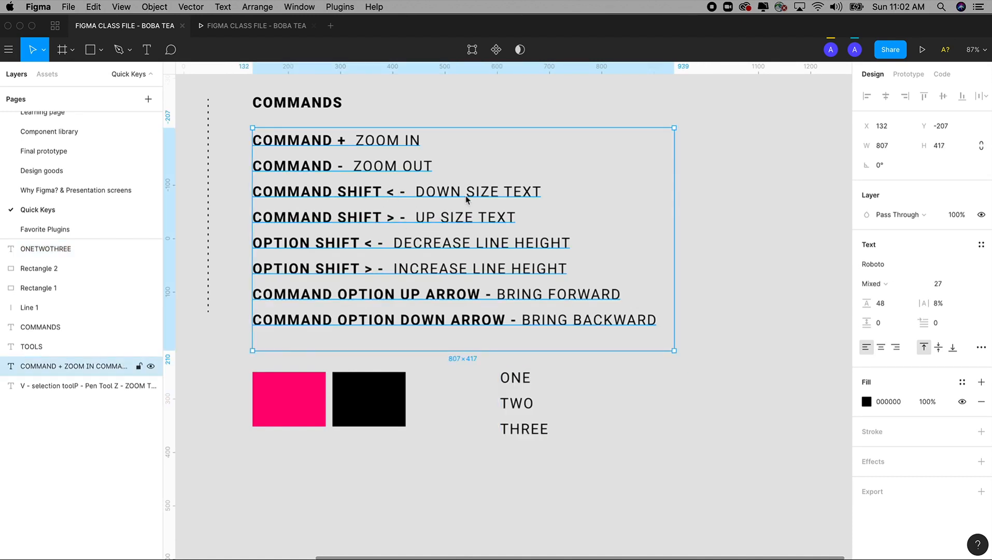
{"action": "key", "text": "Return"}
{"action": "left_click_drag", "start_coordinate": [564, 193], "coordinate": [240, 192]}
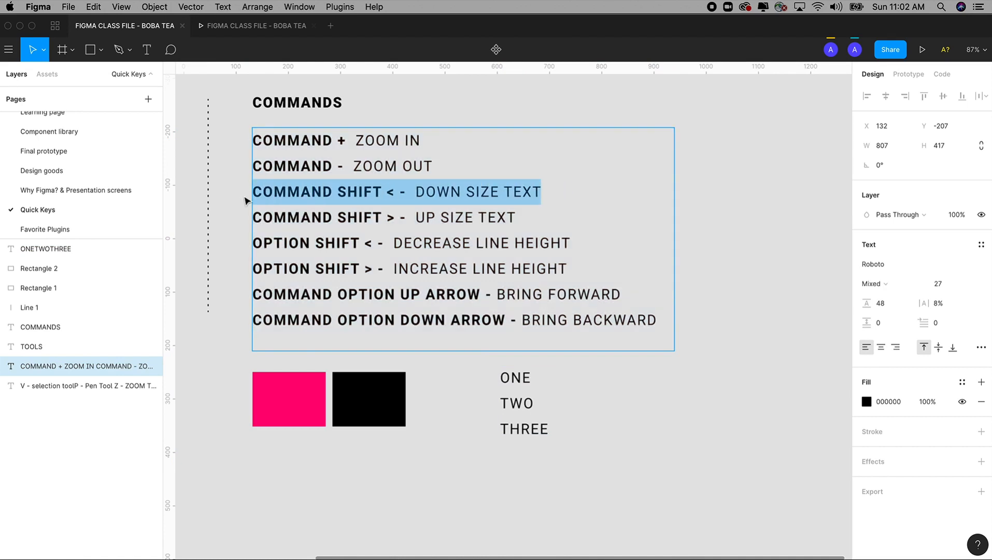
Select all three lines of the ONE TWO THREE text and decrease the font size to 25
{"action": "left_click", "coordinate": [534, 431]}
{"action": "double_click", "coordinate": [534, 432]}
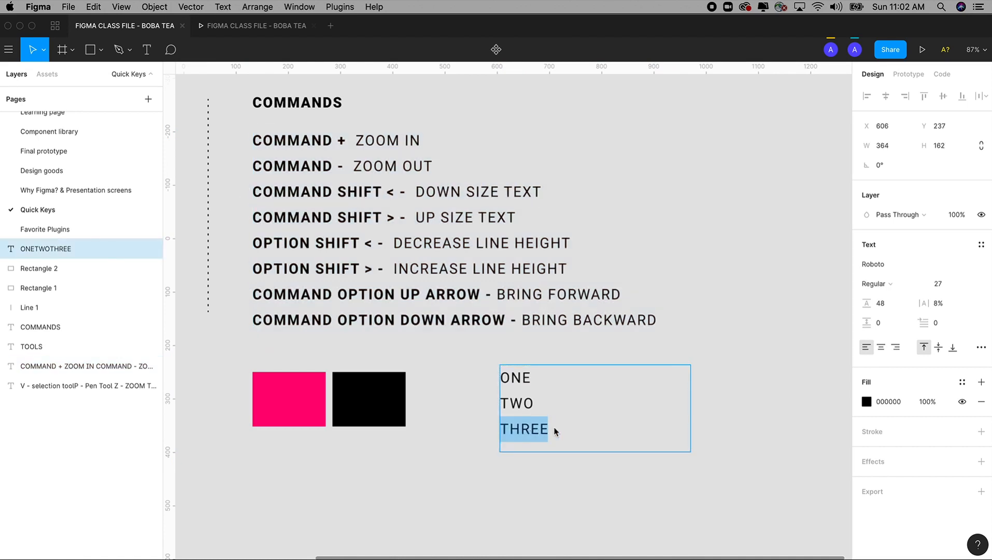
{"action": "left_click_drag", "start_coordinate": [563, 432], "coordinate": [487, 385]}
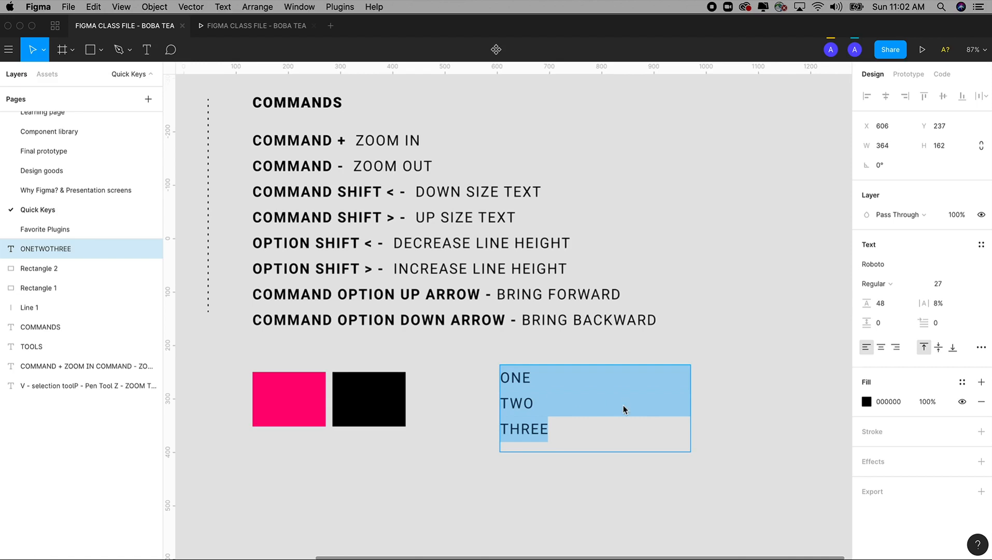
{"action": "key", "text": "super+shift+comma"}
{"action": "key", "text": "super+shift+comma"}
{"action": "key", "text": "super+shift+comma"}
{"action": "key", "text": "super+shift+comma"}
{"action": "key", "text": "super+shift+comma"}
{"action": "key", "text": "super+shift+comma"}
{"action": "key", "text": "super+shift+comma"}
{"action": "key", "text": "super+shift+comma"}
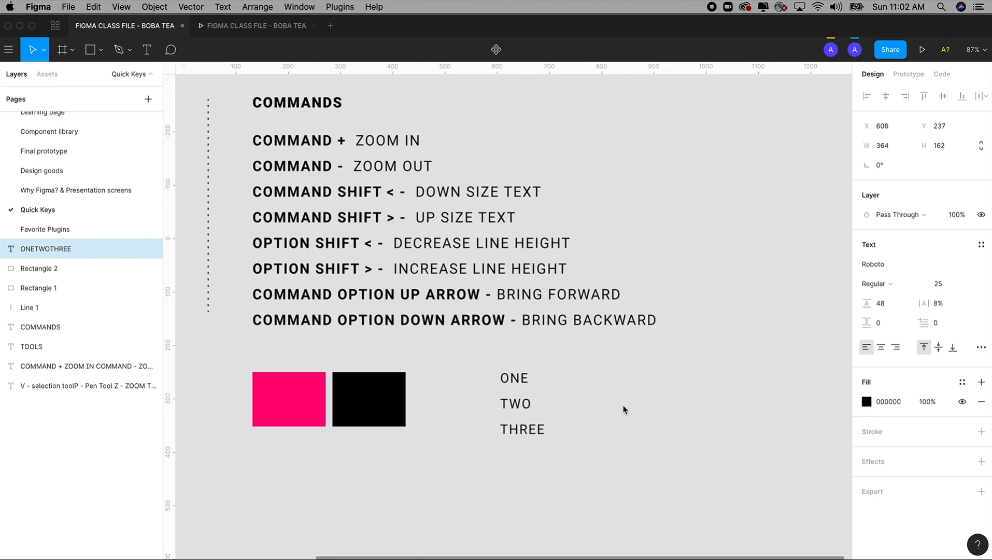
Increase the font size of the ONE TWO THREE text to 44
{"action": "key", "text": "super+shift+period"}
{"action": "key", "text": "super+shift+period"}
{"action": "key", "text": "super+shift+period"}
{"action": "key", "text": "super+shift+period"}
{"action": "key", "text": "super+shift+period"}
{"action": "key", "text": "super+shift+period"}
{"action": "key", "text": "super+shift+period"}
{"action": "key", "text": "super+shift+period"}
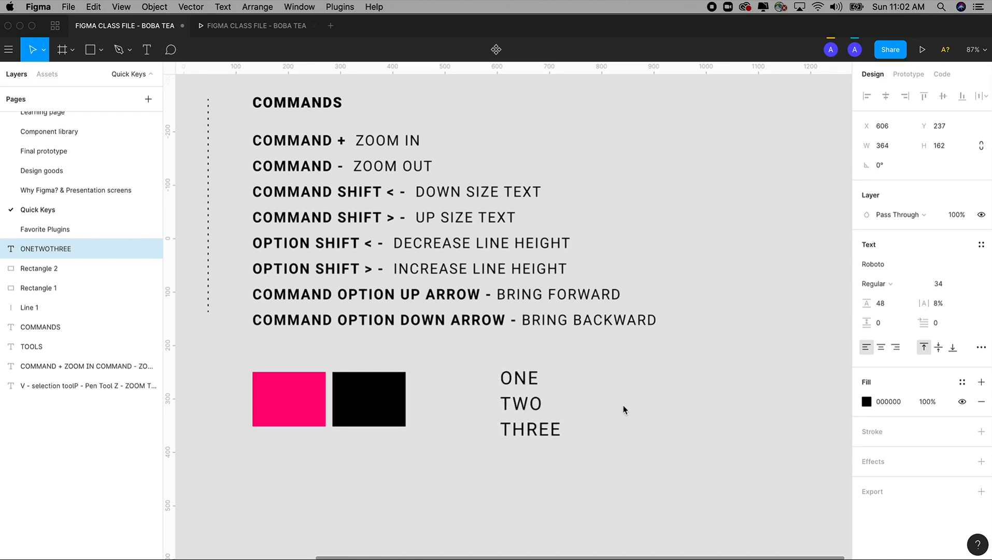
{"action": "key", "text": "super+shift+period"}
{"action": "key", "text": "super+shift+period"}
{"action": "key", "text": "super+shift+period"}
{"action": "key", "text": "super+shift+period"}
{"action": "key", "text": "super+shift+period"}
{"action": "key", "text": "super+shift+period"}
{"action": "key", "text": "super+shift+period"}
{"action": "key", "text": "super+shift+period"}
{"action": "key", "text": "super+shift+period"}
{"action": "key", "text": "super+shift+period"}
{"action": "key", "text": "super+shift+period"}
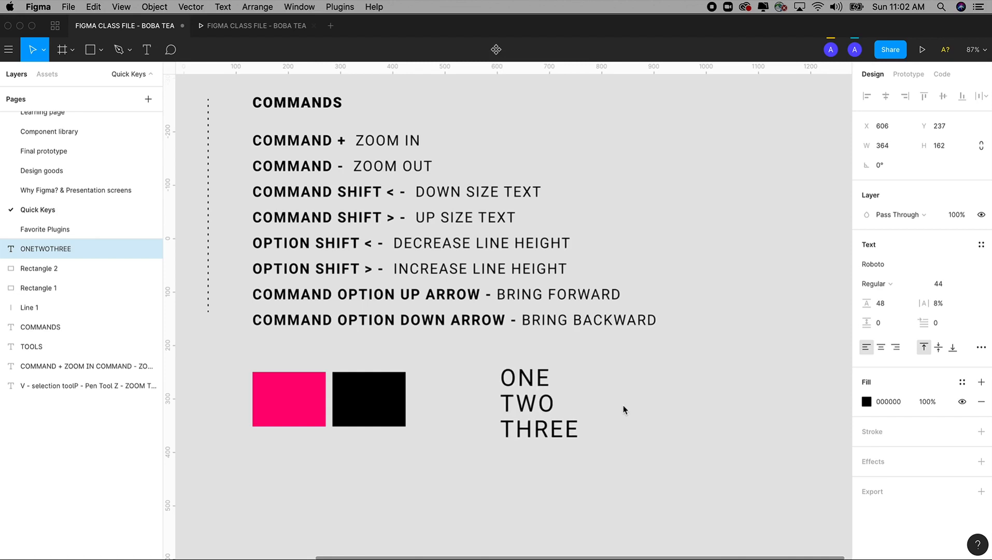
Raise and lower the font size of the ONE TWO THREE text repeatedly, ending at 41
{"action": "key", "text": "super+shift+period"}
{"action": "key", "text": "super+shift+period"}
{"action": "key", "text": "super+shift+comma"}
{"action": "key", "text": "super+shift+comma"}
{"action": "key", "text": "super+shift+comma"}
{"action": "key", "text": "super+shift+comma"}
{"action": "key", "text": "super+shift+comma"}
{"action": "key", "text": "super+shift+comma"}
{"action": "key", "text": "super+shift+period"}
{"action": "key", "text": "super+shift+period"}
{"action": "key", "text": "super+shift+period"}
{"action": "key", "text": "super+shift+comma"}
{"action": "key", "text": "super+shift+comma"}
{"action": "key", "text": "super+shift+comma"}
{"action": "key", "text": "super+shift+comma"}
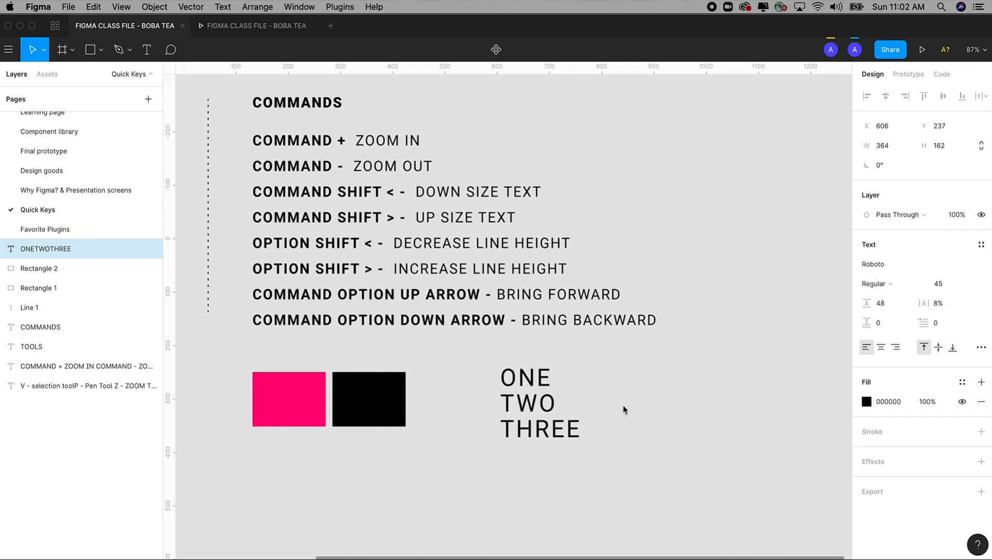
{"action": "key", "text": "super+shift+comma"}
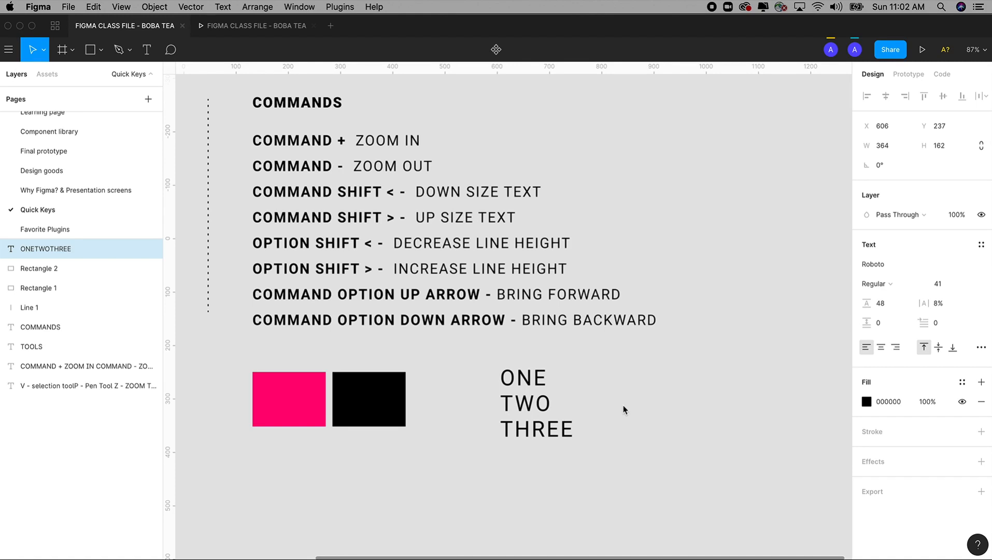
Increase the font size of the ONE TWO THREE text to 51
{"action": "key", "text": "super+shift+period"}
{"action": "key", "text": "super+shift+period"}
{"action": "key", "text": "super+shift+period"}
{"action": "key", "text": "super+shift+period"}
{"action": "key", "text": "super+shift+period"}
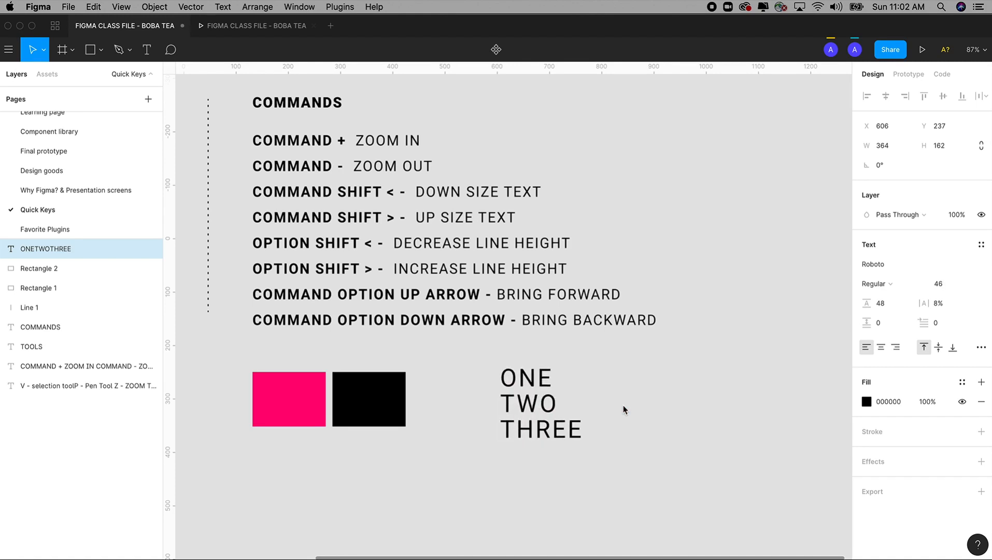
{"action": "key", "text": "super+shift+period"}
{"action": "key", "text": "super+shift+period"}
{"action": "key", "text": "super+shift+period"}
{"action": "key", "text": "super+shift+period"}
{"action": "key", "text": "super+shift+period"}
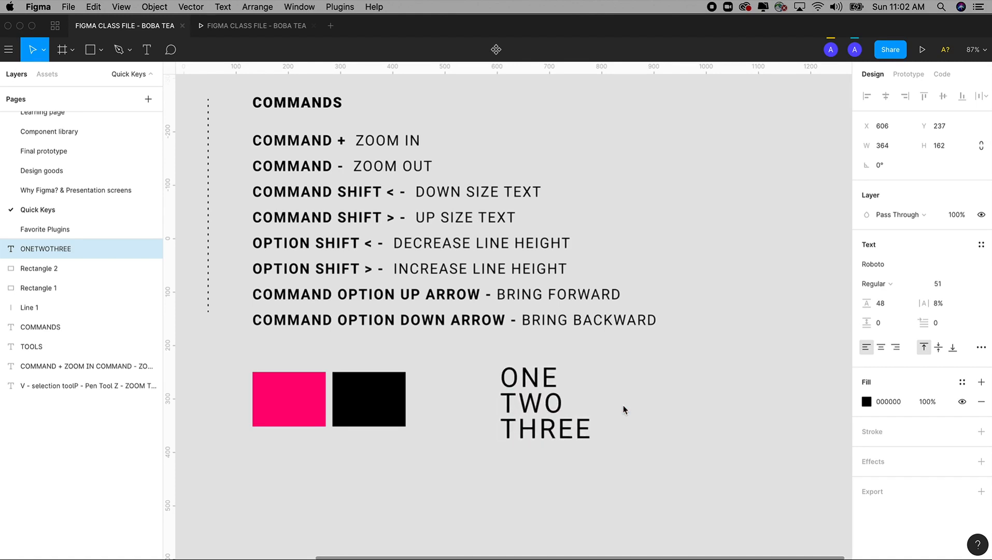
Enlarge the ONE TWO THREE text further to font size 84
{"action": "key", "text": "Return"}
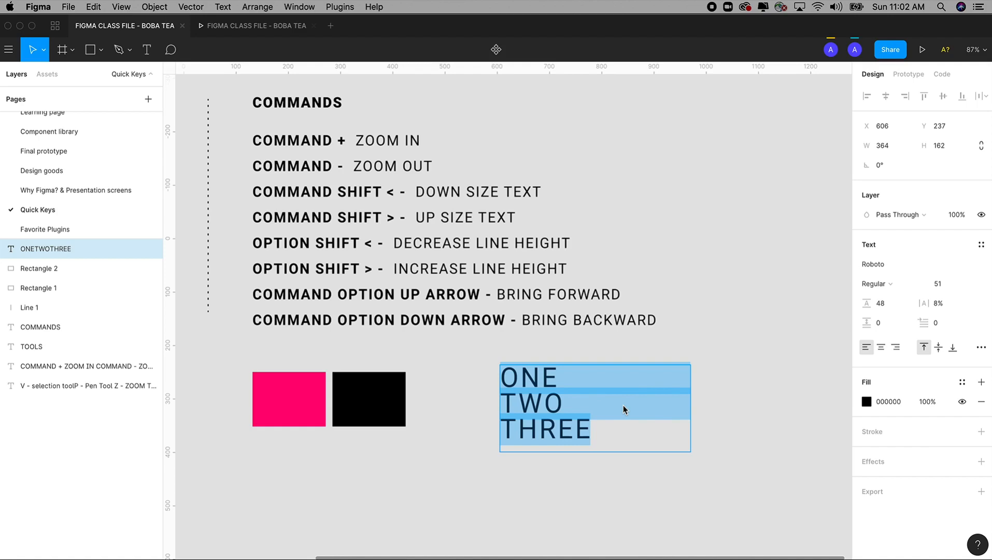
{"action": "key", "text": "Escape"}
{"action": "key", "text": "super+shift+period"}
{"action": "key", "text": "super+shift+period"}
{"action": "key", "text": "super+shift+period"}
{"action": "key", "text": "super+shift+period"}
{"action": "key", "text": "super+shift+period"}
{"action": "key", "text": "super+shift+period"}
{"action": "key", "text": "super+shift+period"}
{"action": "key", "text": "super+shift+period"}
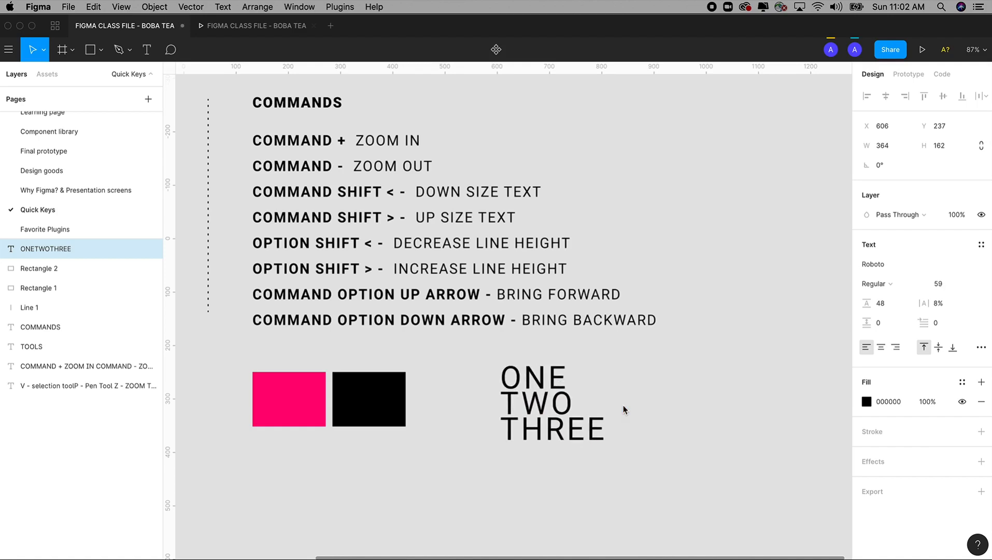
{"action": "key", "text": "super+shift+period"}
{"action": "key", "text": "super+shift+period"}
{"action": "key", "text": "super+shift+period"}
{"action": "key", "text": "super+shift+period"}
{"action": "key", "text": "super+shift+period"}
{"action": "key", "text": "super+shift+period"}
{"action": "key", "text": "super+shift+period"}
{"action": "key", "text": "super+shift+period"}
{"action": "key", "text": "super+shift+period"}
{"action": "key", "text": "super+shift+period"}
{"action": "key", "text": "super+shift+period"}
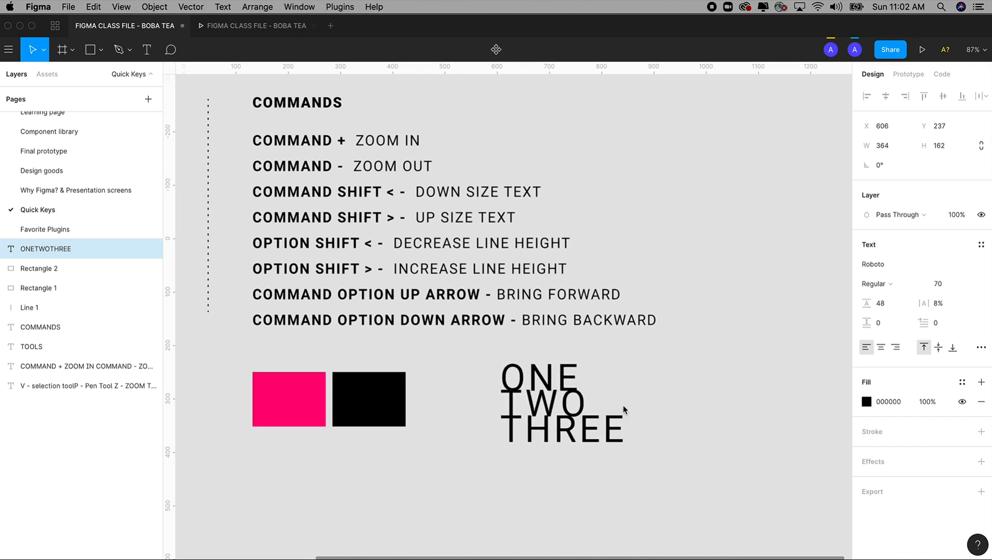
{"action": "key", "text": "super+shift+period"}
{"action": "key", "text": "super+shift+period"}
{"action": "key", "text": "super+shift+period"}
{"action": "key", "text": "super+shift+period"}
{"action": "key", "text": "super+shift+period"}
{"action": "key", "text": "super+shift+period"}
{"action": "key", "text": "super+shift+period"}
{"action": "key", "text": "super+shift+period"}
{"action": "key", "text": "super+shift+period"}
{"action": "key", "text": "super+shift+period"}
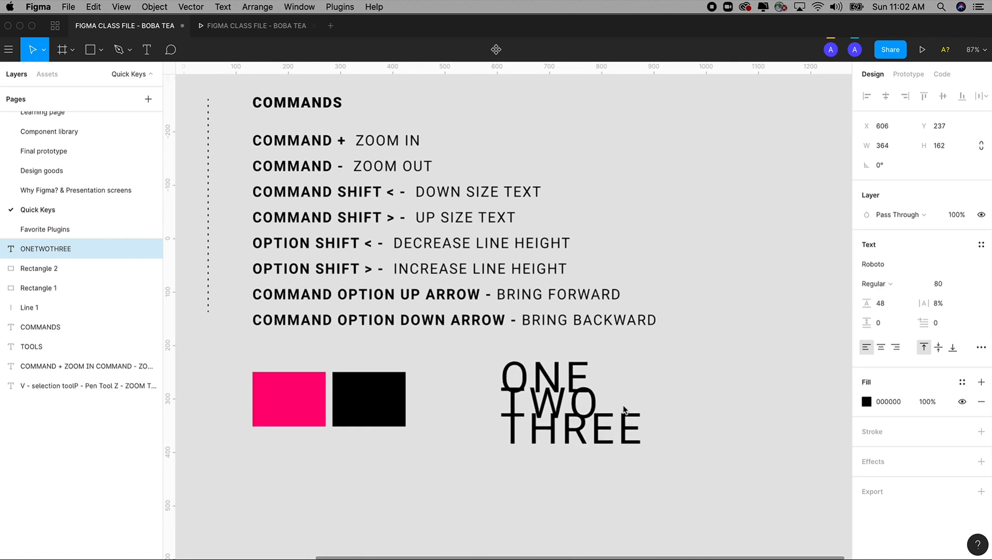
{"action": "key", "text": "super+shift+period"}
{"action": "key", "text": "Return"}
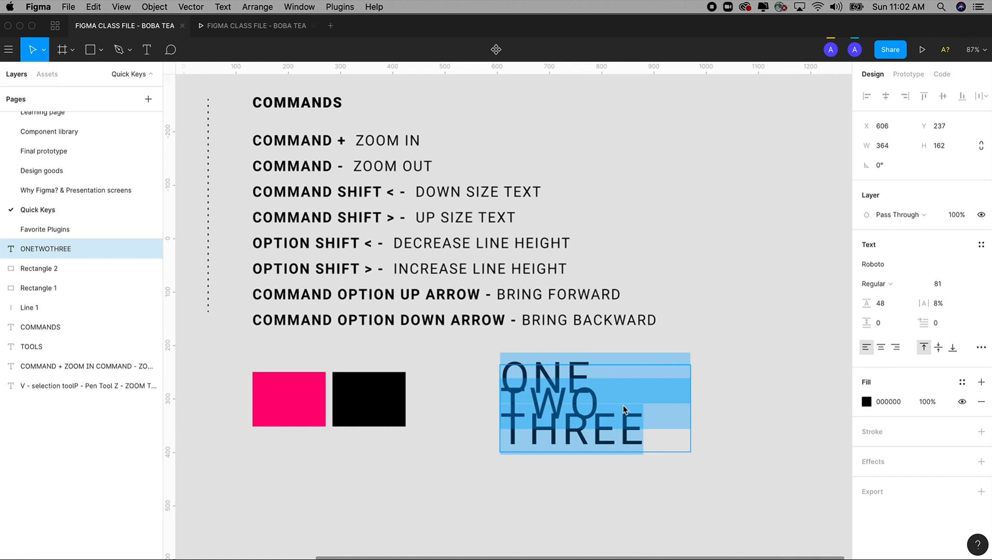
{"action": "key", "text": "super+shift+period"}
{"action": "key", "text": "super+shift+period"}
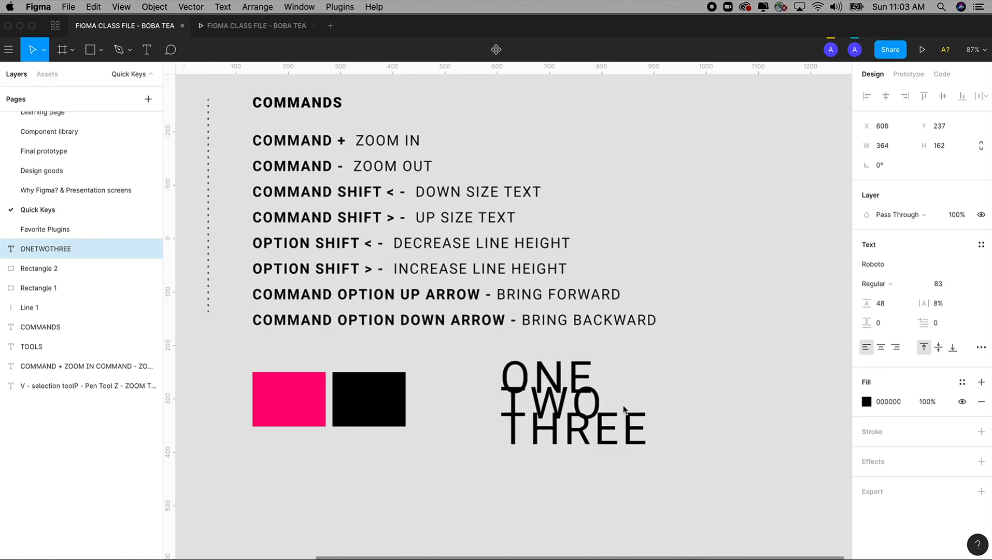
{"action": "key", "text": "super+shift+period"}
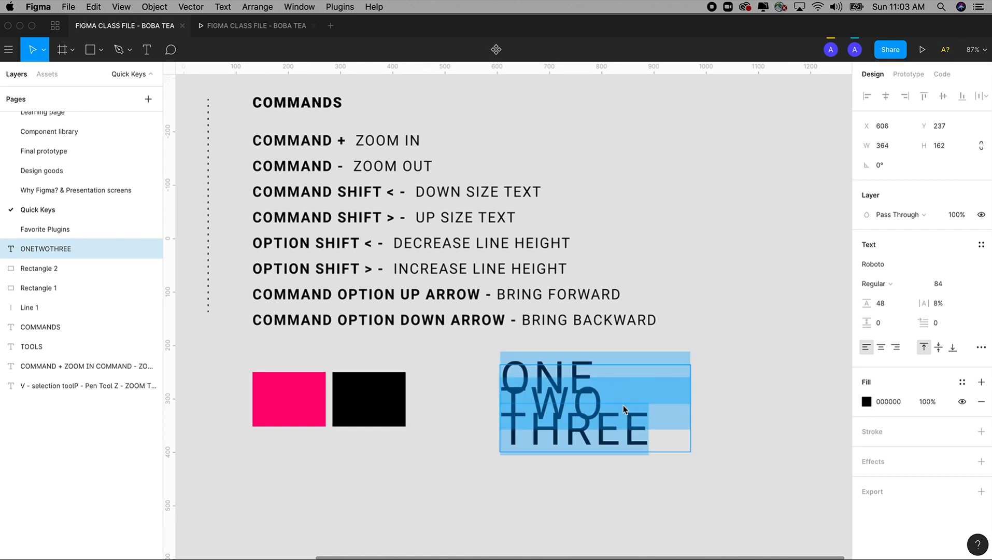
Increase the line height of the ONE TWO THREE text to 77
{"action": "key", "text": "alt+shift+period"}
{"action": "key", "text": "alt+shift+period"}
{"action": "key", "text": "alt+shift+period"}
{"action": "key", "text": "alt+shift+period"}
{"action": "key", "text": "alt+shift+period"}
{"action": "key", "text": "alt+shift+period"}
{"action": "key", "text": "alt+shift+period"}
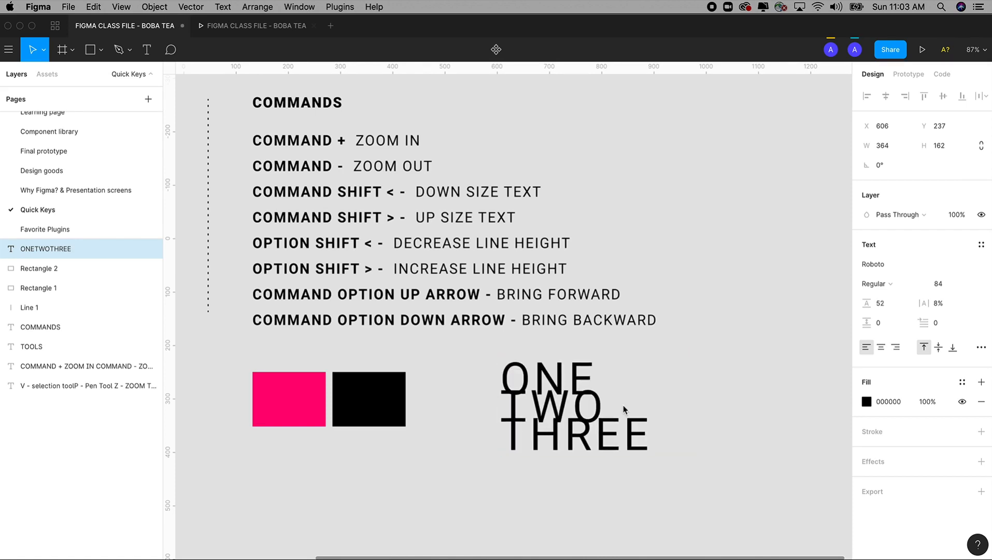
{"action": "key", "text": "alt+shift+period"}
{"action": "key", "text": "alt+shift+period"}
{"action": "key", "text": "alt+shift+period"}
{"action": "key", "text": "alt+shift+period"}
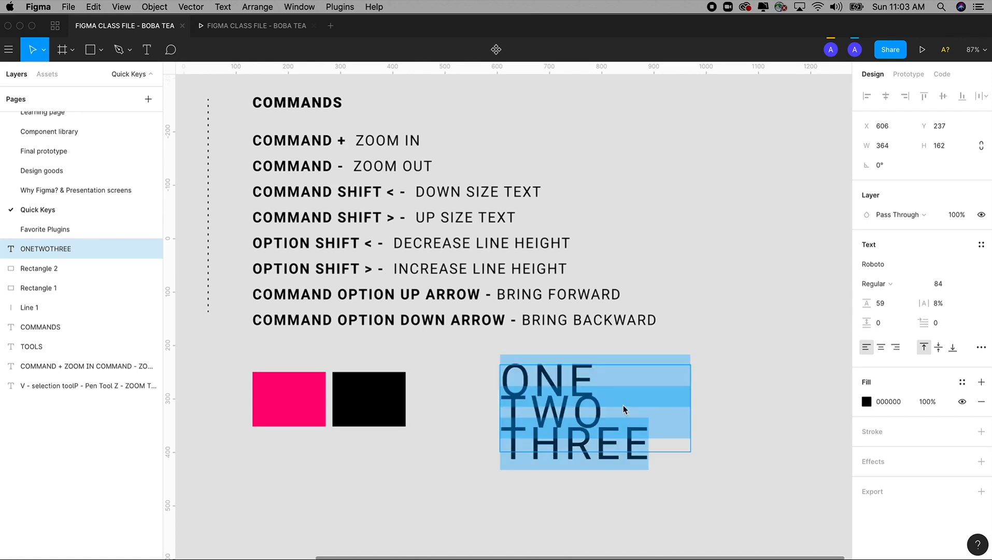
{"action": "key", "text": "alt+shift+period"}
{"action": "key", "text": "alt+shift+period"}
{"action": "key", "text": "alt+shift+period"}
{"action": "key", "text": "alt+shift+period"}
{"action": "key", "text": "alt+shift+period"}
{"action": "key", "text": "alt+shift+period"}
{"action": "key", "text": "alt+shift+period"}
{"action": "key", "text": "alt+shift+period"}
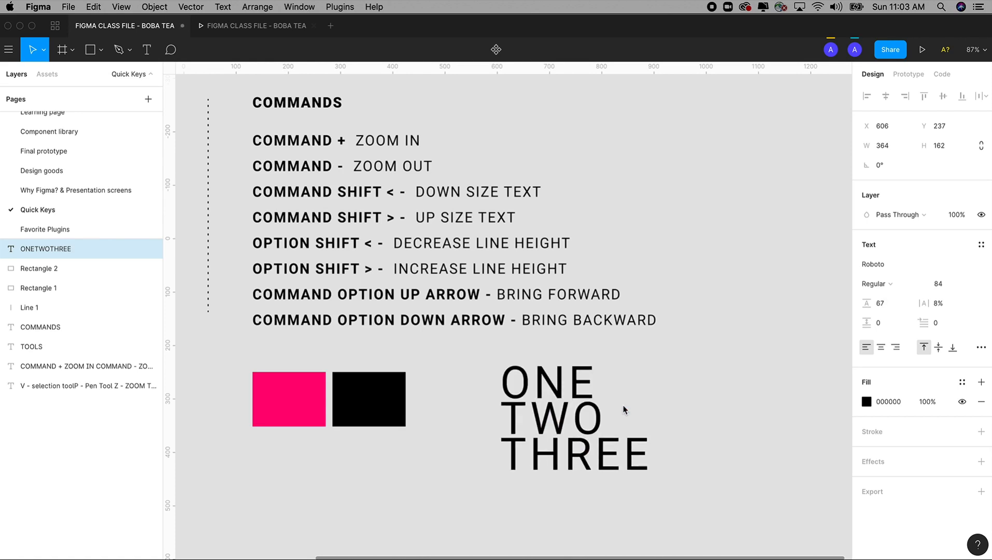
{"action": "key", "text": "alt+shift+period"}
{"action": "key", "text": "alt+shift+period"}
{"action": "key", "text": "alt+shift+period"}
{"action": "key", "text": "alt+shift+period"}
{"action": "key", "text": "alt+shift+period"}
{"action": "key", "text": "alt+shift+period"}
{"action": "key", "text": "alt+shift+period"}
{"action": "key", "text": "alt+shift+period"}
{"action": "key", "text": "alt+shift+period"}
{"action": "key", "text": "alt+shift+period"}
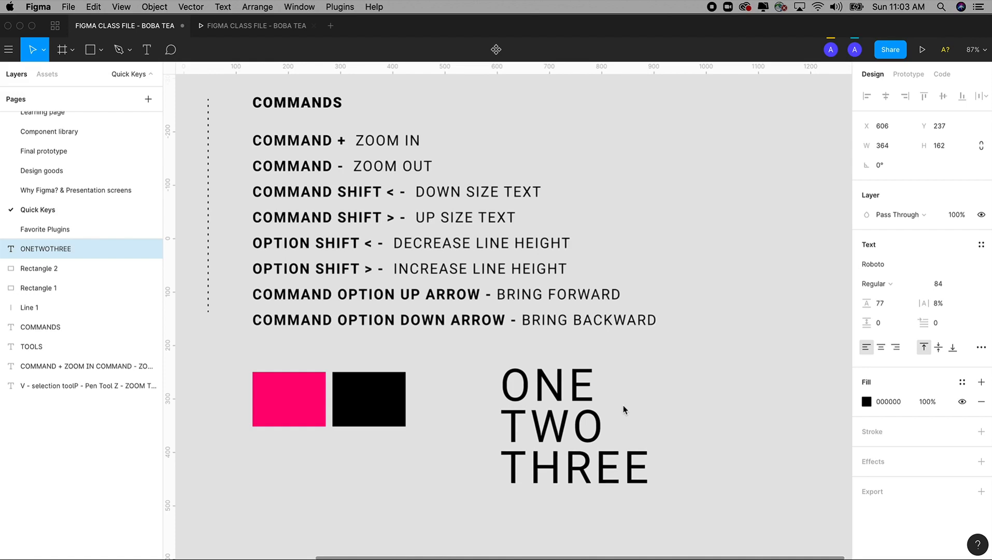
Raise and lower the line height of the ONE TWO THREE text, ending at 70
{"action": "key", "text": "alt+shift+period"}
{"action": "key", "text": "alt+shift+period"}
{"action": "key", "text": "alt+shift+period"}
{"action": "key", "text": "alt+shift+period"}
{"action": "key", "text": "alt+shift+comma"}
{"action": "key", "text": "alt+shift+comma"}
{"action": "key", "text": "alt+shift+comma"}
{"action": "key", "text": "alt+shift+comma"}
{"action": "key", "text": "alt+shift+comma"}
{"action": "key", "text": "alt+shift+comma"}
{"action": "key", "text": "alt+shift+comma"}
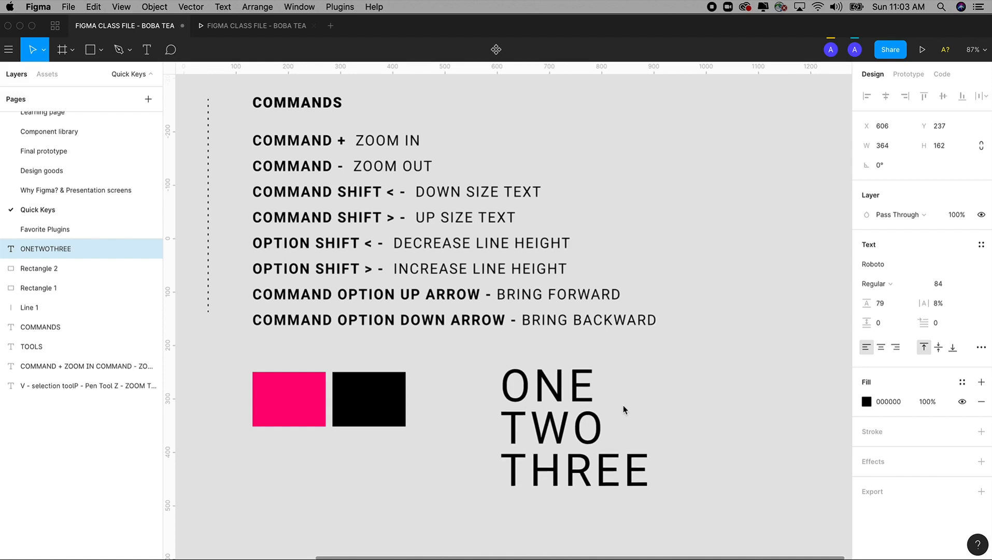
{"action": "key", "text": "alt+shift+comma"}
{"action": "key", "text": "alt+shift+comma"}
{"action": "key", "text": "alt+shift+comma"}
{"action": "key", "text": "alt+shift+comma"}
{"action": "key", "text": "alt+shift+comma"}
{"action": "key", "text": "alt+shift+comma"}
{"action": "key", "text": "alt+shift+comma"}
{"action": "key", "text": "alt+shift+comma"}
{"action": "key", "text": "alt+shift+comma"}
{"action": "key", "text": "alt+shift+comma"}
{"action": "key", "text": "alt+shift+comma"}
{"action": "key", "text": "alt+shift+comma"}
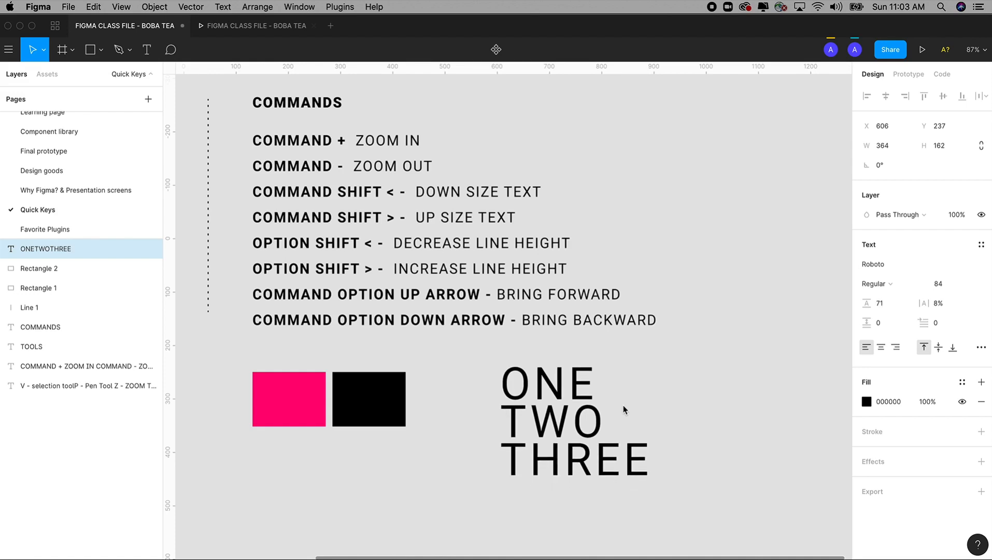
{"action": "key", "text": "alt+shift+period"}
{"action": "key", "text": "alt+shift+period"}
{"action": "key", "text": "alt+shift+period"}
{"action": "key", "text": "alt+shift+period"}
{"action": "key", "text": "alt+shift+period"}
{"action": "key", "text": "alt+shift+period"}
{"action": "key", "text": "alt+shift+period"}
{"action": "key", "text": "alt+shift+period"}
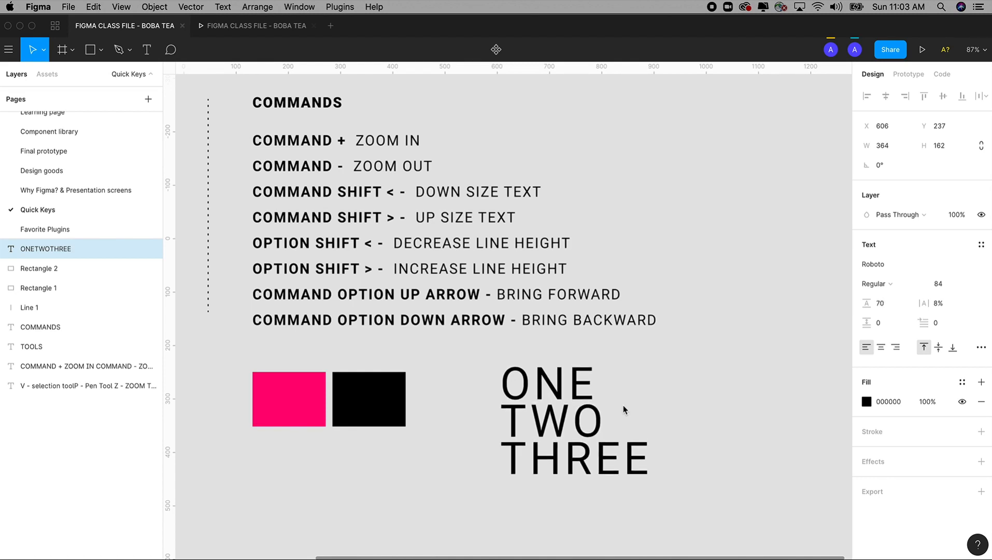
Decrease the font size of the ONE TWO THREE text to 63
{"action": "double_click", "coordinate": [635, 445]}
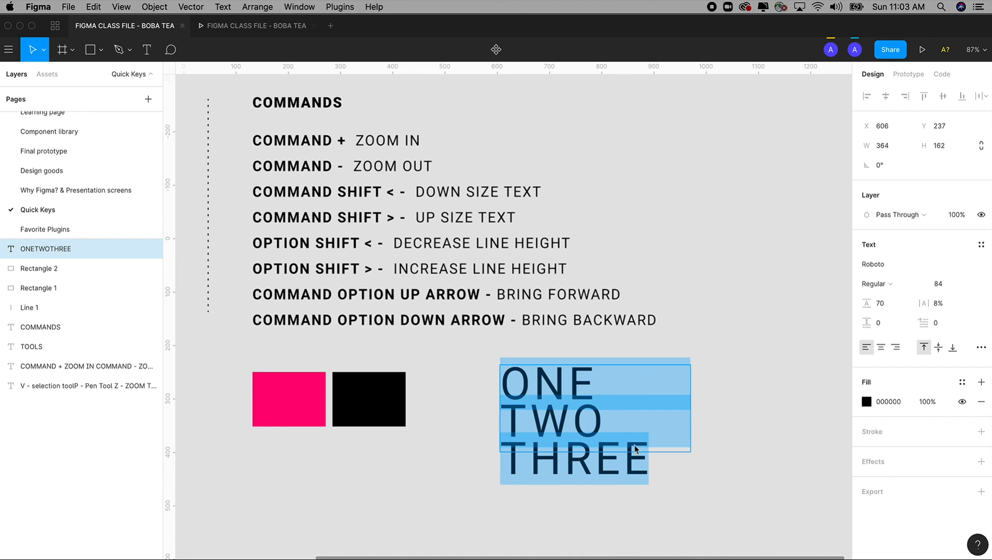
{"action": "key", "text": "Escape"}
{"action": "key", "text": "super+shift+comma"}
{"action": "key", "text": "super+shift+comma"}
{"action": "key", "text": "super+shift+comma"}
{"action": "key", "text": "super+shift+comma"}
{"action": "key", "text": "super+shift+comma"}
{"action": "key", "text": "super+shift+comma"}
{"action": "key", "text": "super+shift+comma"}
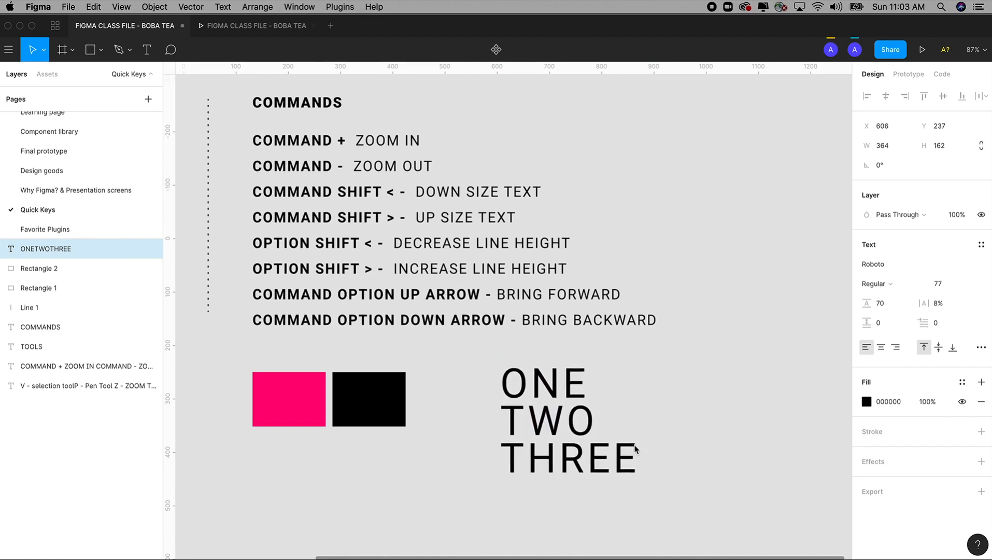
{"action": "key", "text": "super+shift+comma"}
{"action": "key", "text": "super+shift+comma"}
{"action": "key", "text": "super+shift+comma"}
{"action": "key", "text": "super+shift+comma"}
{"action": "key", "text": "super+shift+comma"}
{"action": "key", "text": "super+shift+comma"}
{"action": "key", "text": "super+shift+comma"}
{"action": "key", "text": "super+shift+comma"}
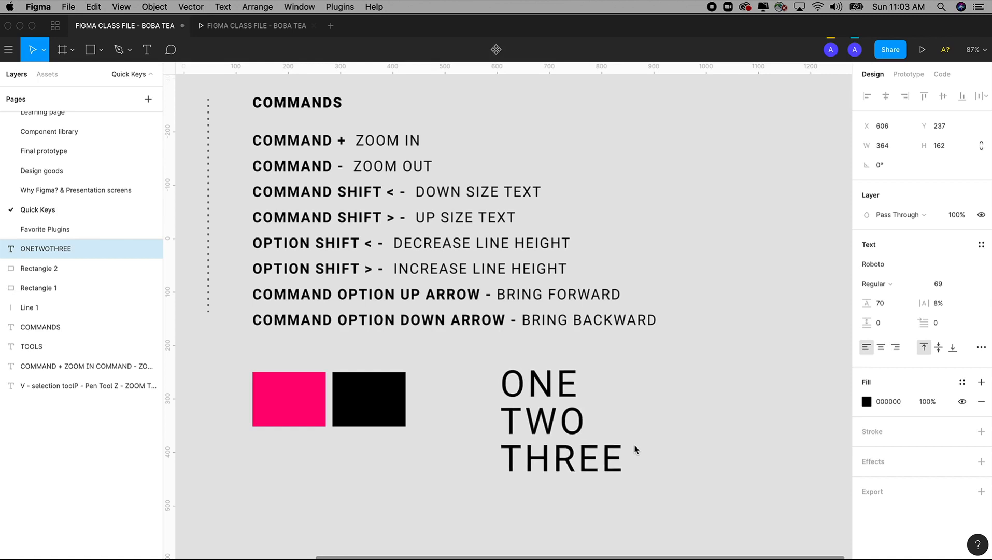
{"action": "key", "text": "super+shift+comma"}
{"action": "key", "text": "super+shift+comma"}
{"action": "key", "text": "super+shift+comma"}
{"action": "key", "text": "super+shift+comma"}
{"action": "key", "text": "super+shift+comma"}
{"action": "key", "text": "super+shift+comma"}
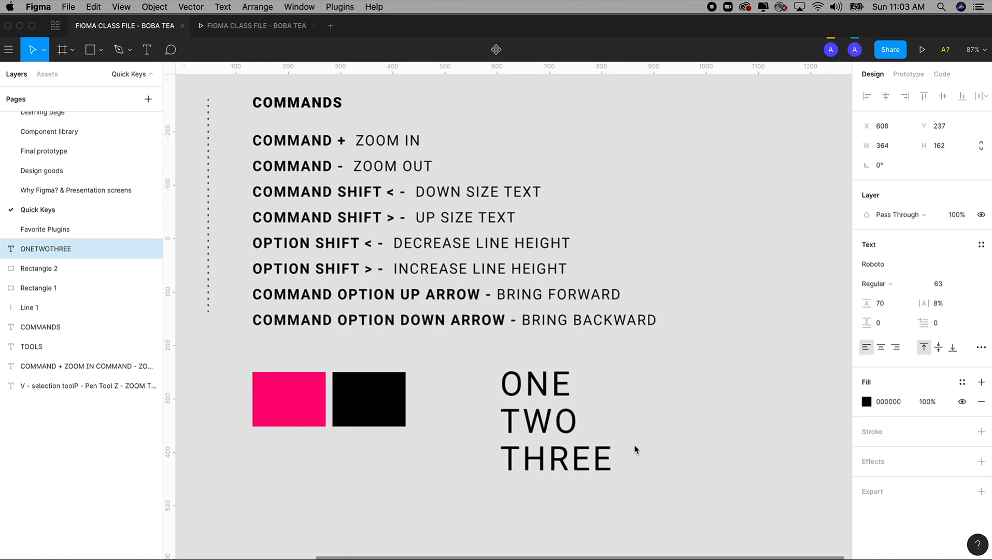
Lower the line height of the ONE TWO THREE text to 61 and raise it back up to 69
{"action": "key", "text": "Return"}
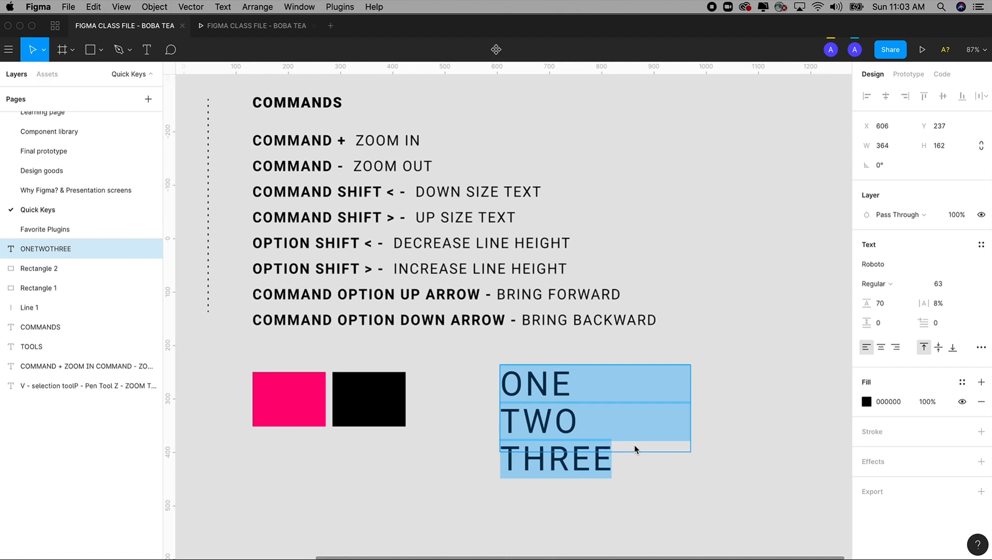
{"action": "key", "text": "alt+shift+comma"}
{"action": "key", "text": "alt+shift+comma"}
{"action": "key", "text": "alt+shift+comma"}
{"action": "key", "text": "alt+shift+comma"}
{"action": "key", "text": "alt+shift+comma"}
{"action": "key", "text": "alt+shift+comma"}
{"action": "key", "text": "alt+shift+comma"}
{"action": "key", "text": "alt+shift+comma"}
{"action": "key", "text": "alt+shift+comma"}
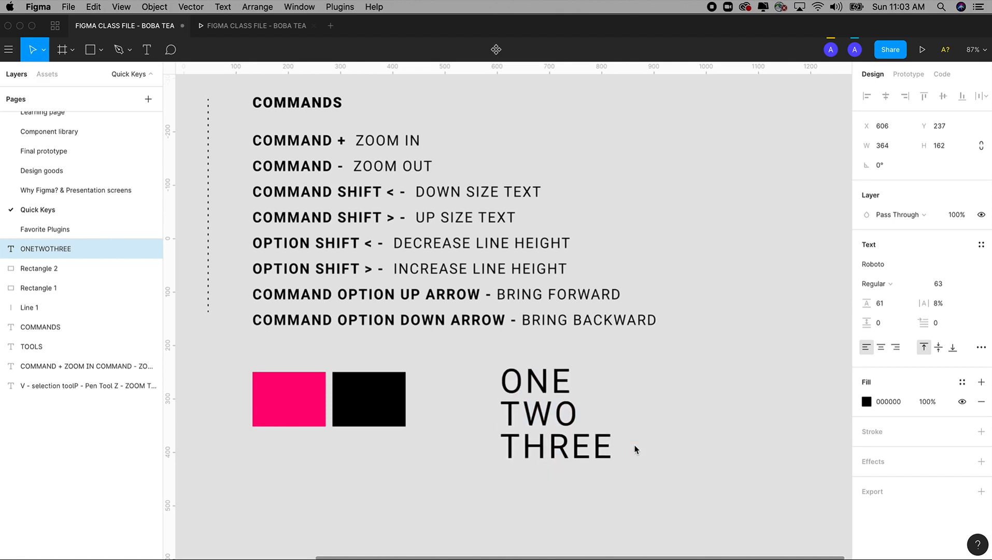
{"action": "key", "text": "alt+shift+period"}
{"action": "key", "text": "alt+shift+period"}
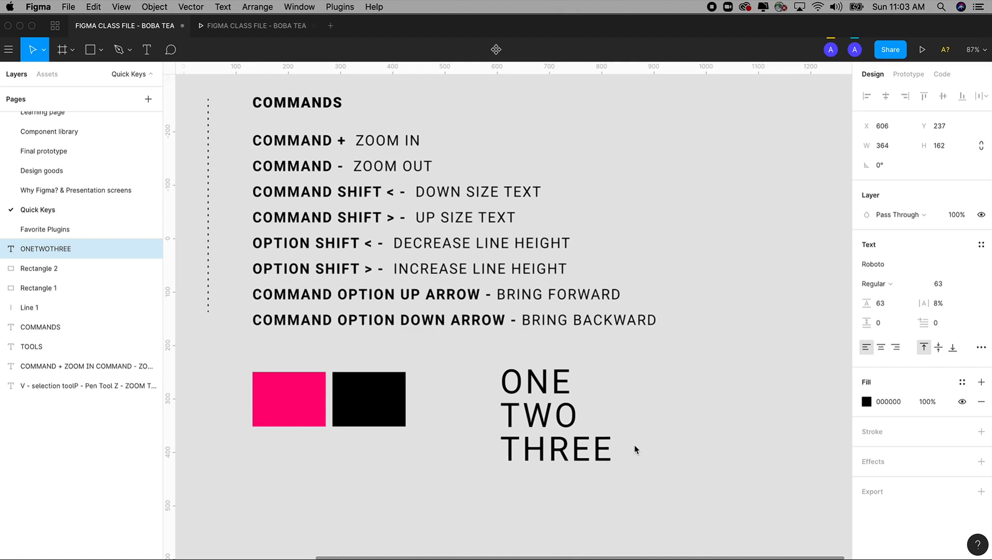
{"action": "key", "text": "alt+shift+period"}
{"action": "key", "text": "alt+shift+period"}
{"action": "key", "text": "alt+shift+period"}
{"action": "key", "text": "alt+shift+period"}
{"action": "key", "text": "alt+shift+period"}
{"action": "key", "text": "alt+shift+period"}
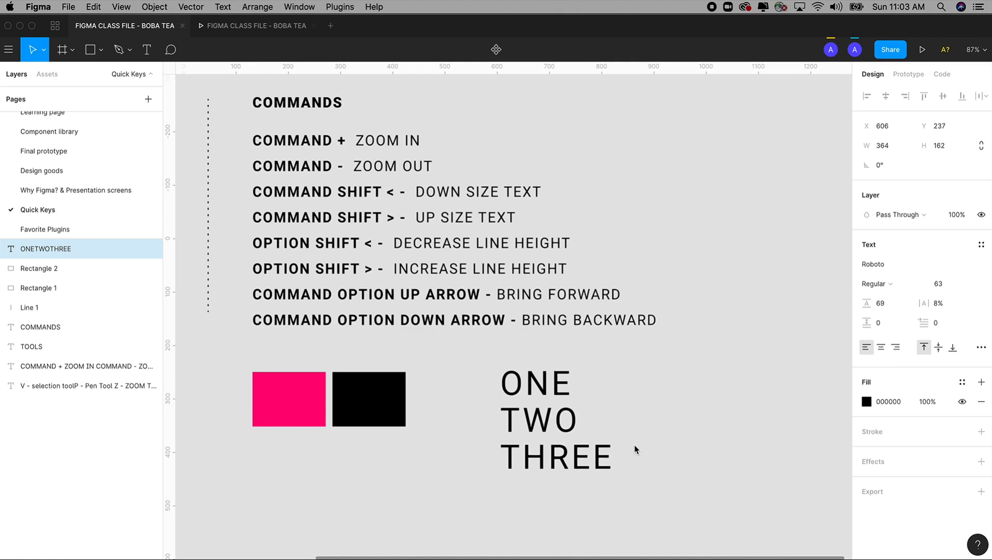
Highlight the four text-size and line-height lines in the COMMANDS list
{"action": "double_click", "coordinate": [493, 243]}
{"action": "left_click", "coordinate": [559, 264]}
{"action": "left_click_drag", "start_coordinate": [578, 269], "coordinate": [254, 200]}
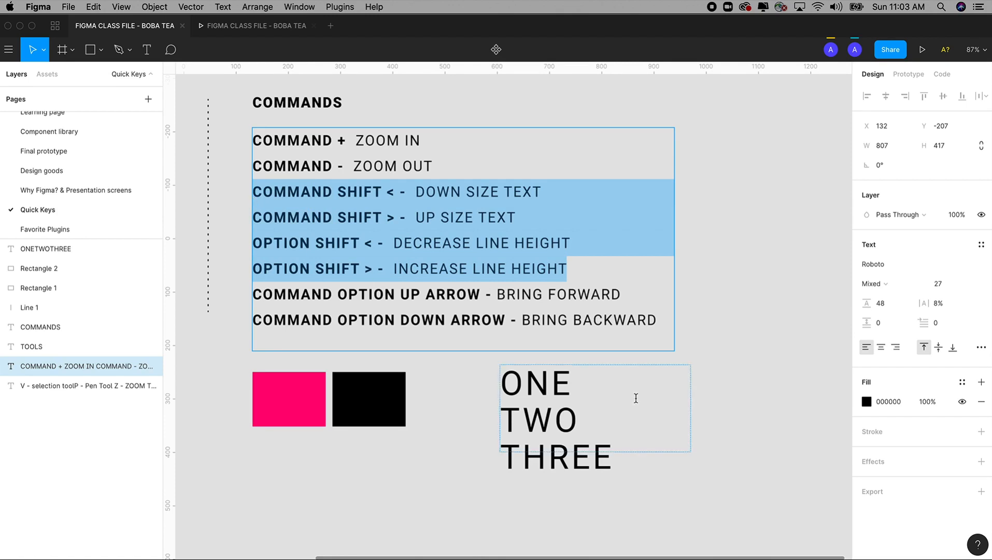
{"action": "key", "text": "Escape"}
Delete the ONE TWO THREE sample text
{"action": "left_click", "coordinate": [553, 449]}
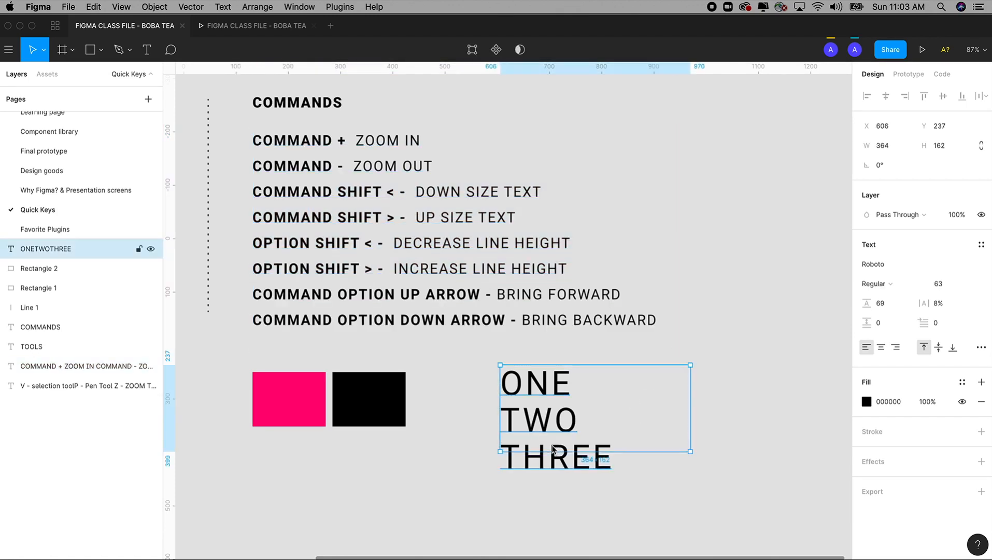
{"action": "key", "text": "Delete"}
Highlight the bring forward and bring backward lines in the COMMANDS list
{"action": "left_click_drag", "start_coordinate": [551, 445], "coordinate": [615, 447]}
{"action": "left_click_drag", "start_coordinate": [588, 409], "coordinate": [591, 418]}
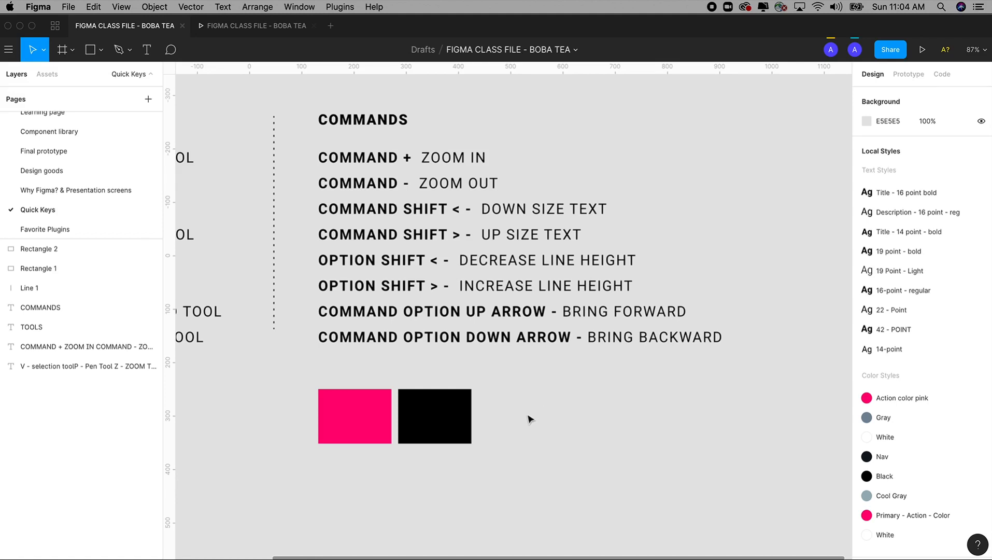
{"action": "double_click", "coordinate": [622, 343]}
{"action": "left_click", "coordinate": [731, 338]}
{"action": "left_click_drag", "start_coordinate": [731, 338], "coordinate": [277, 316]}
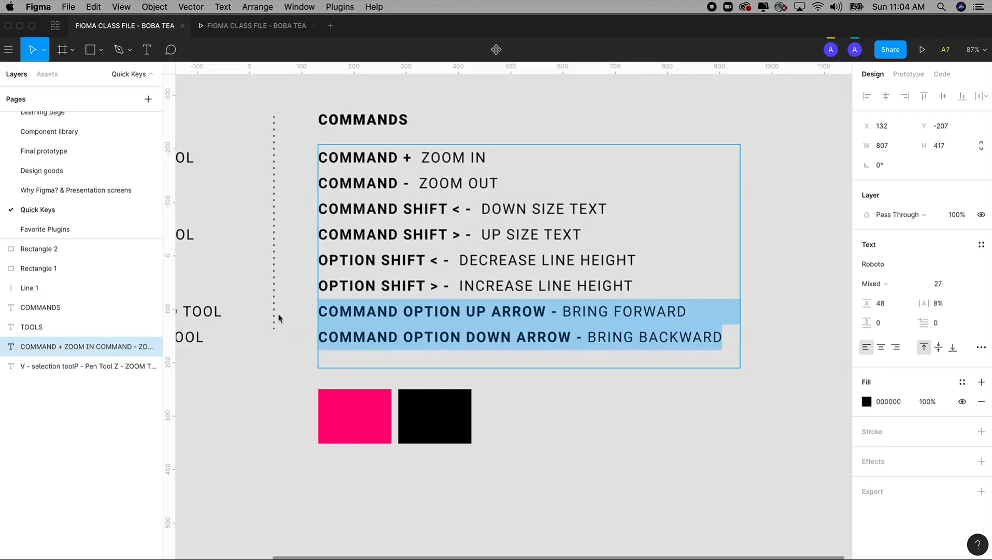
{"action": "key", "text": "Escape"}
Overlap the sample rectangles by moving the black one to about X 341, Y 225 and the pink one to about X 244, Y 276
{"action": "left_click", "coordinate": [430, 421]}
{"action": "left_click", "coordinate": [361, 428]}
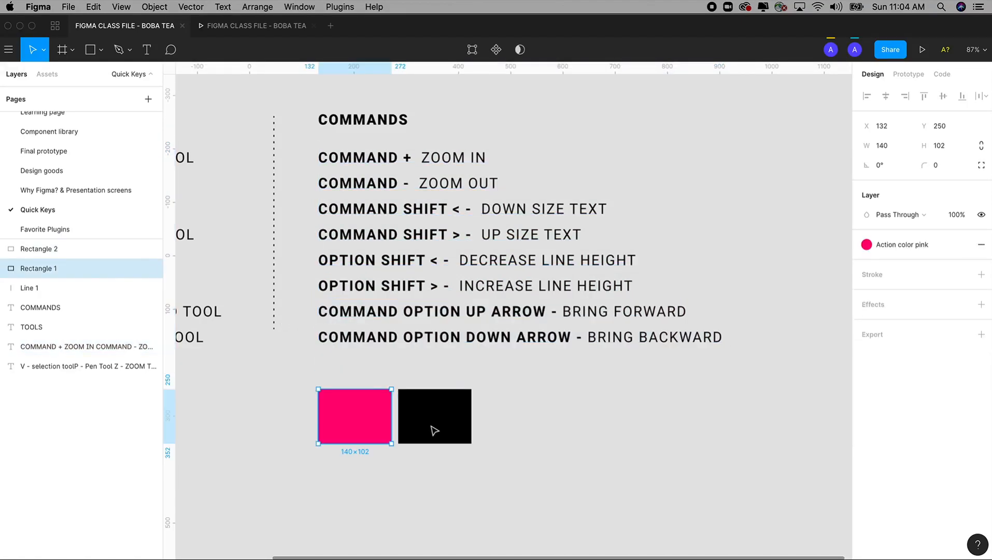
{"action": "left_click_drag", "start_coordinate": [433, 430], "coordinate": [463, 417]}
{"action": "left_click_drag", "start_coordinate": [353, 426], "coordinate": [412, 436]}
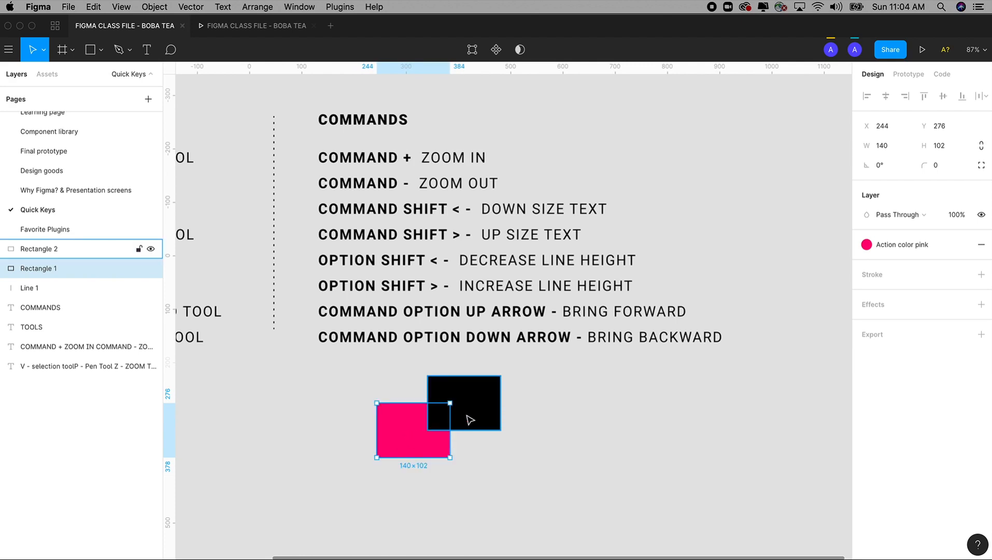
{"action": "left_click", "coordinate": [522, 412]}
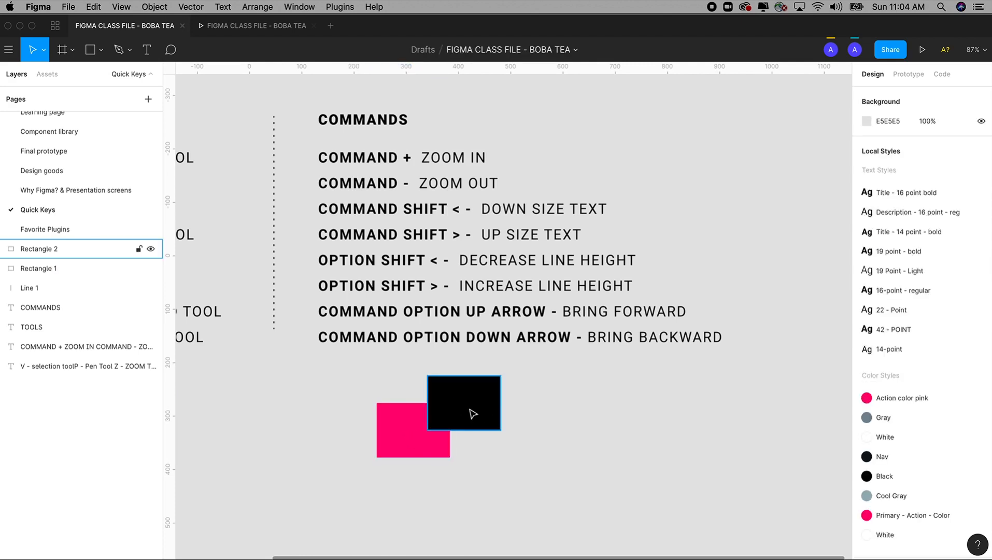
Send the black rectangle backward, behind the pink rectangle
{"action": "left_click", "coordinate": [471, 412]}
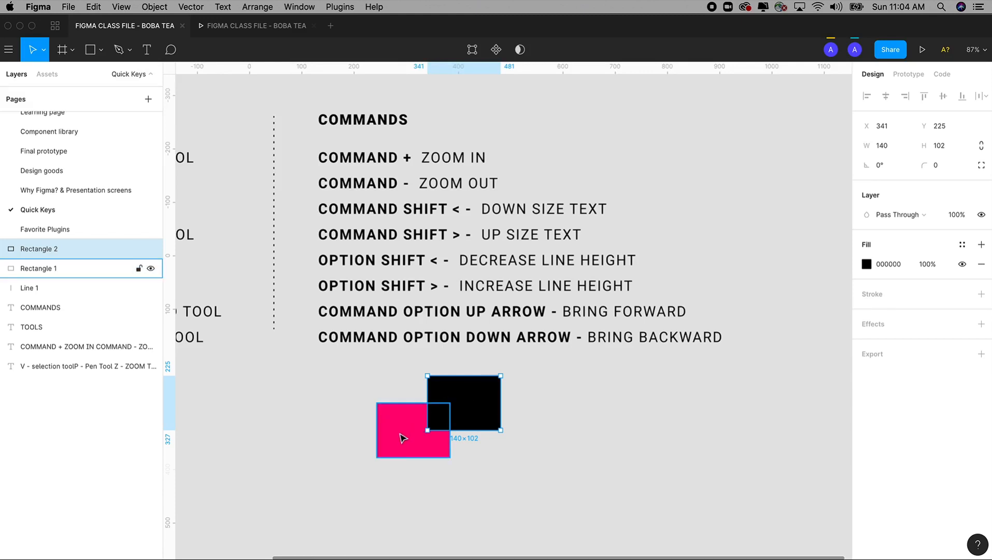
{"action": "left_click", "coordinate": [549, 399]}
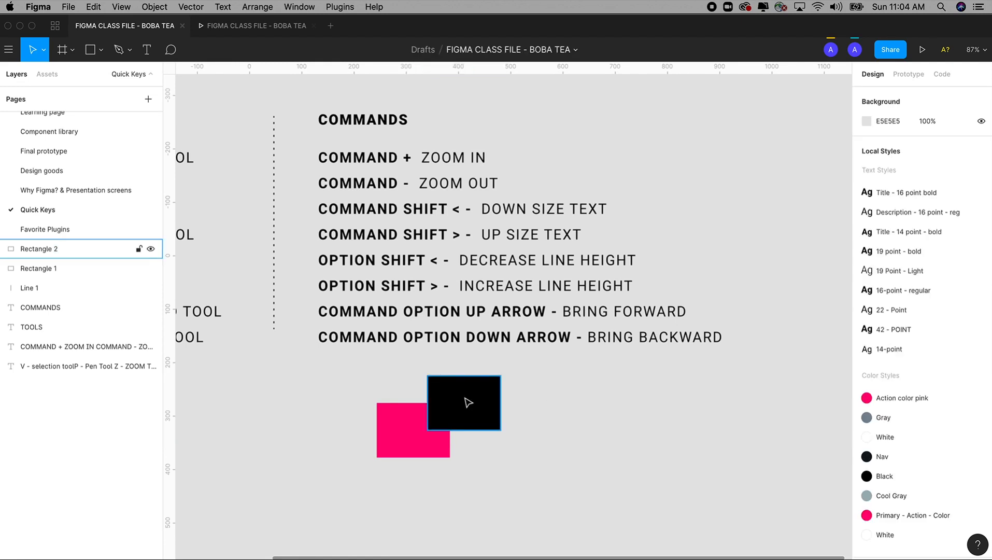
{"action": "left_click", "coordinate": [468, 402]}
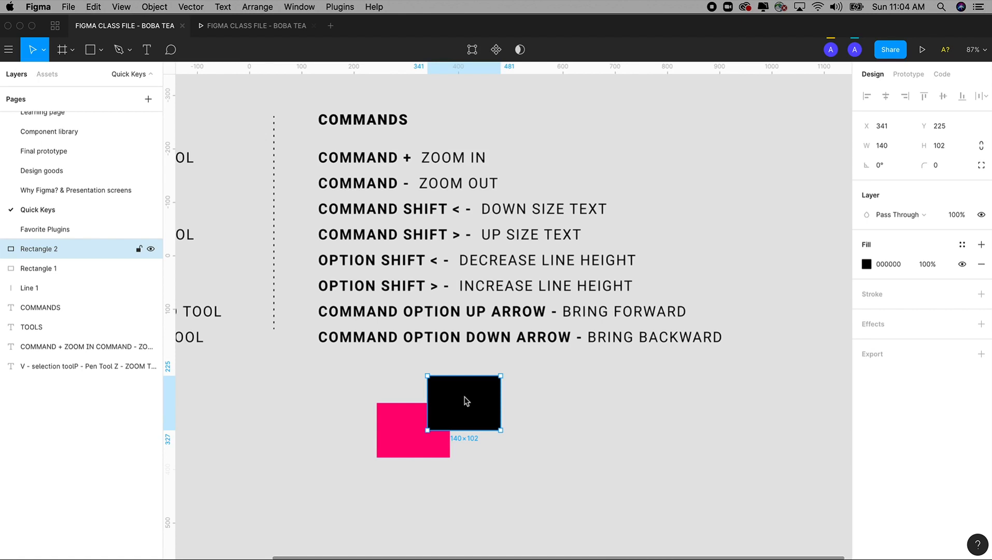
{"action": "key", "text": "super+alt+Down"}
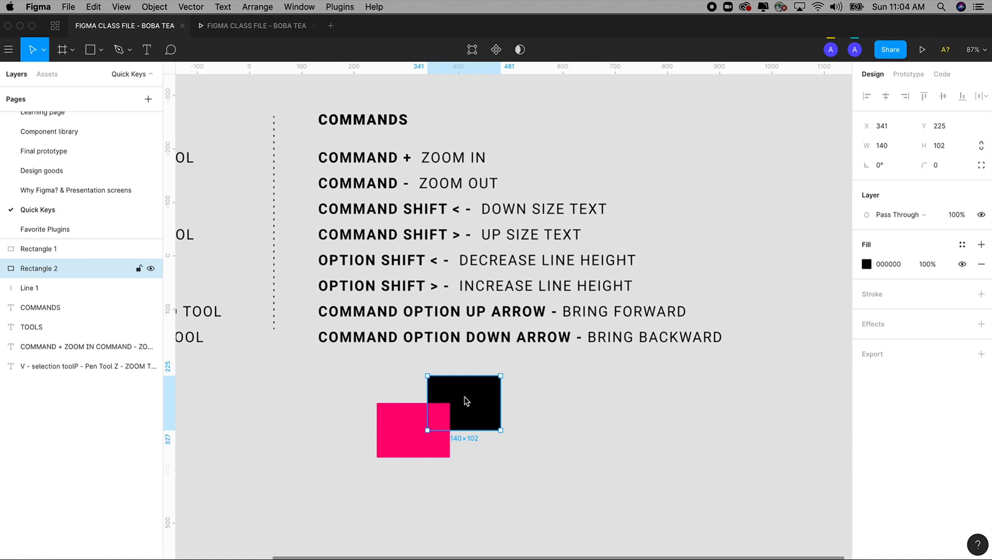
Alternate the black rectangle in front of and behind the pink one several times, leaving it behind
{"action": "key", "text": "super+alt+Up"}
{"action": "key", "text": "super+alt+Down"}
{"action": "key", "text": "super+alt+Up"}
{"action": "key", "text": "super+alt+Down"}
{"action": "key", "text": "super+alt+Up"}
{"action": "key", "text": "super+alt+Down"}
{"action": "key", "text": "super+alt+Up"}
{"action": "key", "text": "super+alt+Down"}
Move both rectangles over the last lines of the COMMANDS list and send them backward behind the text
{"action": "left_click", "coordinate": [407, 435], "text": "shift"}
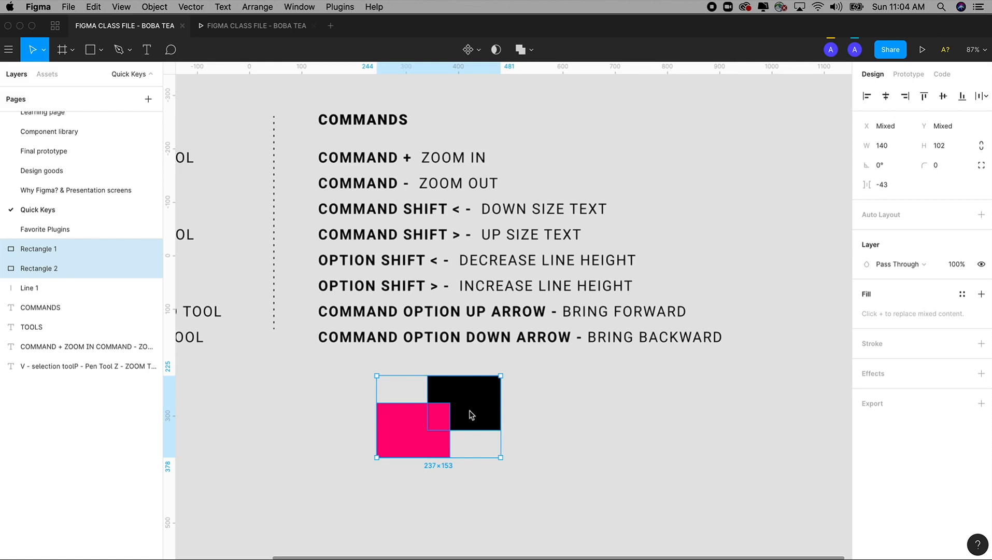
{"action": "left_click_drag", "start_coordinate": [442, 428], "coordinate": [491, 325]}
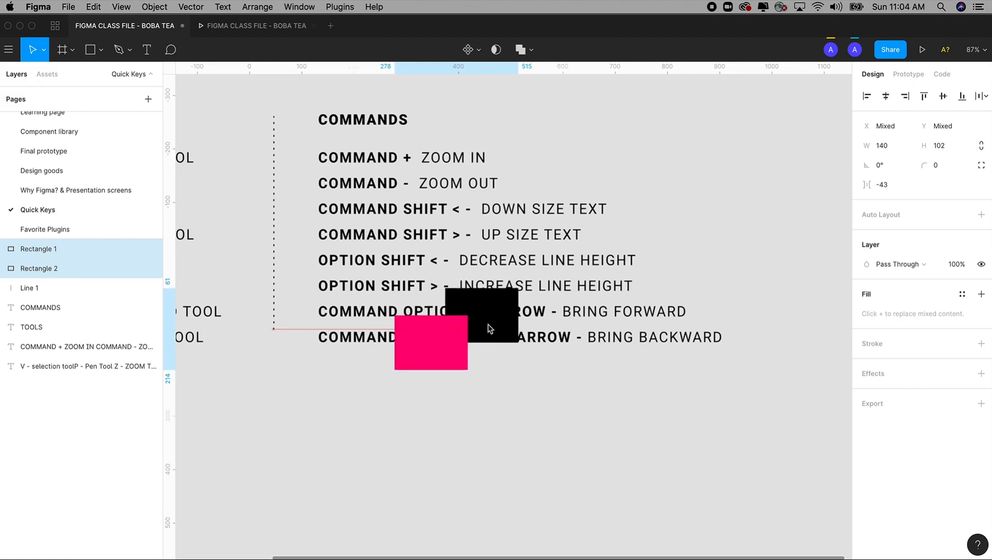
{"action": "key", "text": "super+alt+Down"}
{"action": "key", "text": "super+alt+Down"}
{"action": "key", "text": "super+alt+Down"}
{"action": "key", "text": "super+alt+Down"}
{"action": "key", "text": "super+alt+Down"}
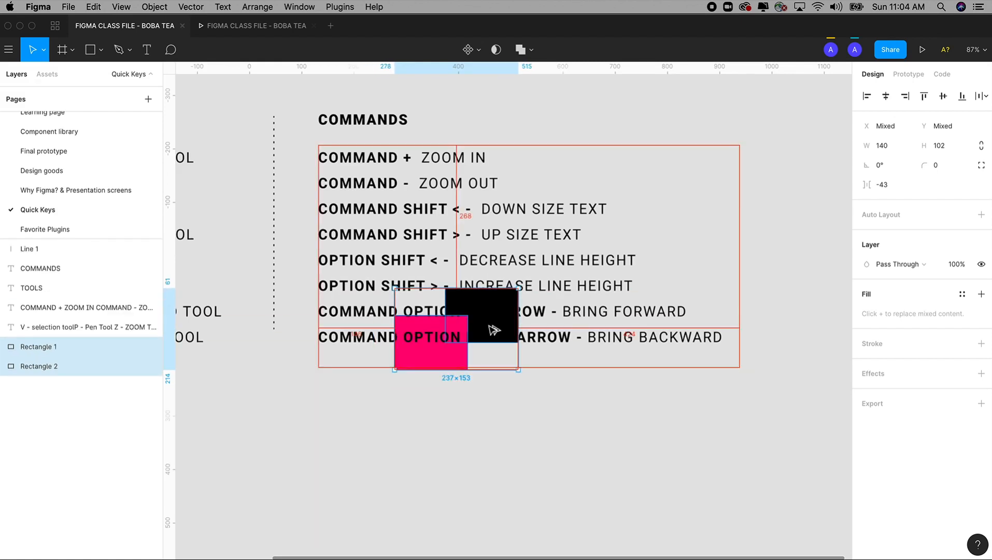
Bring both rectangles forward in front of the text and move them back below the COMMANDS list
{"action": "key", "text": "super+alt+Up"}
{"action": "key", "text": "super+alt+Up"}
{"action": "key", "text": "super+alt+Up"}
{"action": "key", "text": "super+alt+Up"}
{"action": "key", "text": "super+alt+Up"}
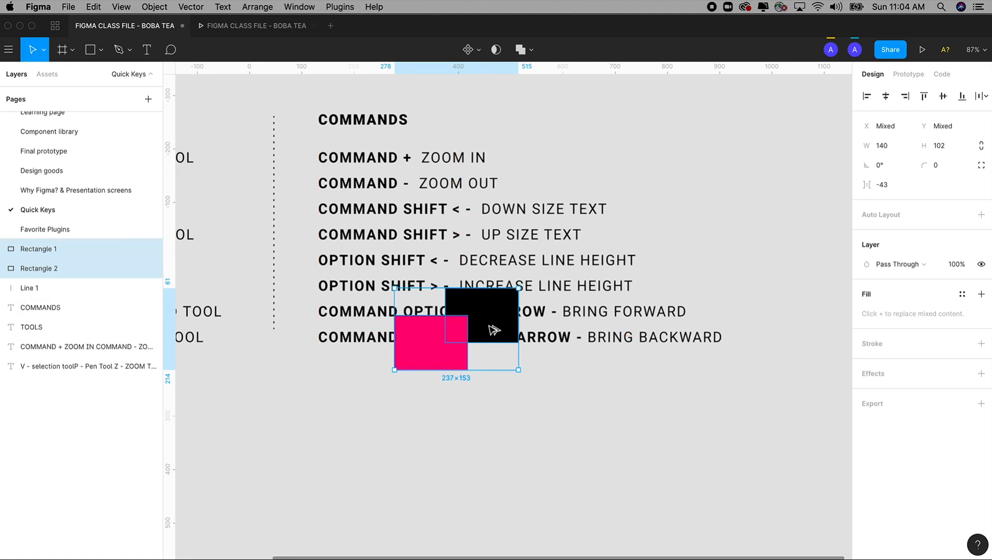
{"action": "left_click_drag", "start_coordinate": [494, 329], "coordinate": [492, 436]}
{"action": "left_click", "coordinate": [587, 417]}
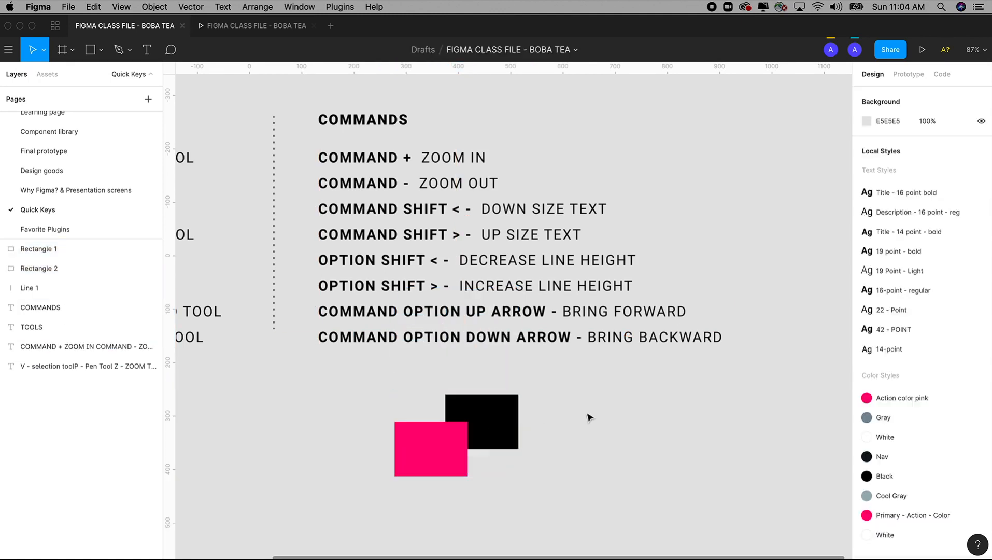
Move both rectangles further down below the COMMANDS list, to about X 291, Y 350
{"action": "key", "text": "super+minus"}
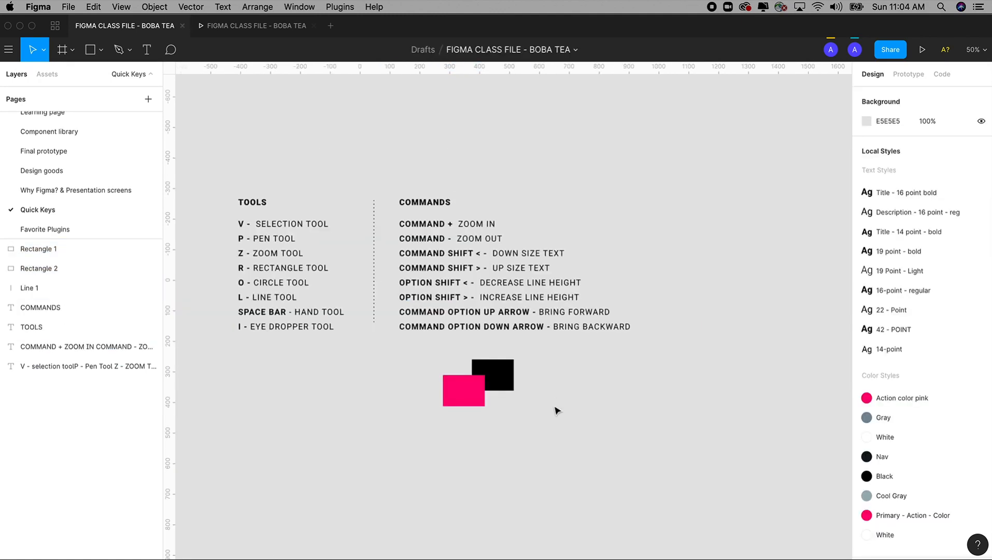
{"action": "left_click_drag", "start_coordinate": [201, 149], "coordinate": [702, 444]}
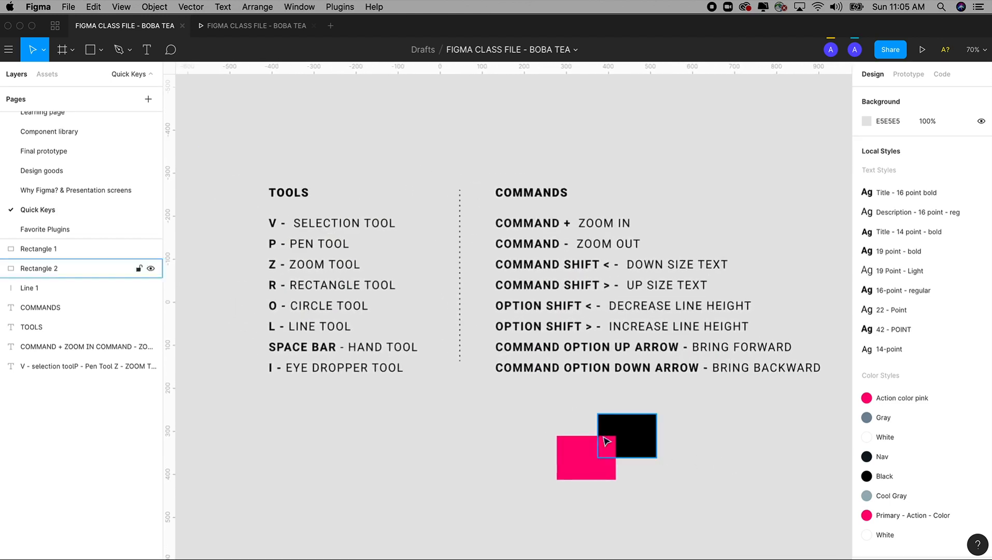
{"action": "left_click", "coordinate": [604, 441]}
{"action": "left_click", "coordinate": [626, 447], "text": "shift"}
{"action": "left_click_drag", "start_coordinate": [626, 447], "coordinate": [631, 485]}
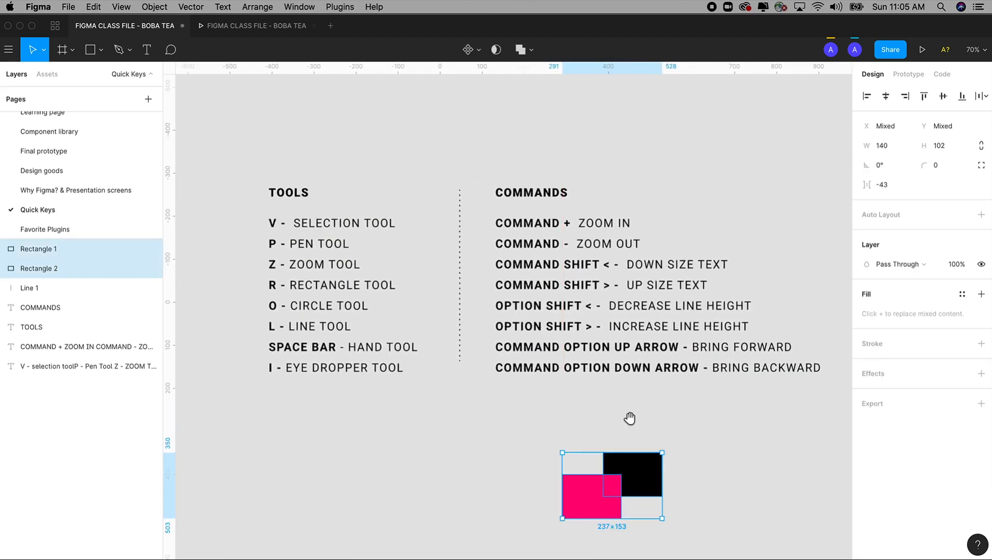
{"action": "key", "text": "space"}
{"action": "left_click_drag", "start_coordinate": [629, 416], "coordinate": [606, 413]}
{"action": "left_click_drag", "start_coordinate": [228, 146], "coordinate": [816, 410]}
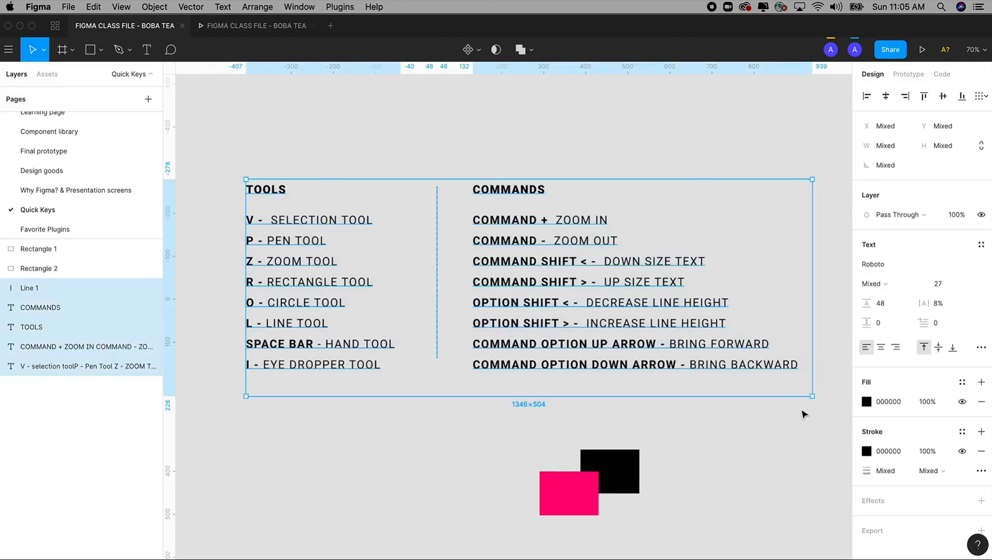
{"action": "left_click", "coordinate": [710, 423]}
{"action": "key", "text": "f"}
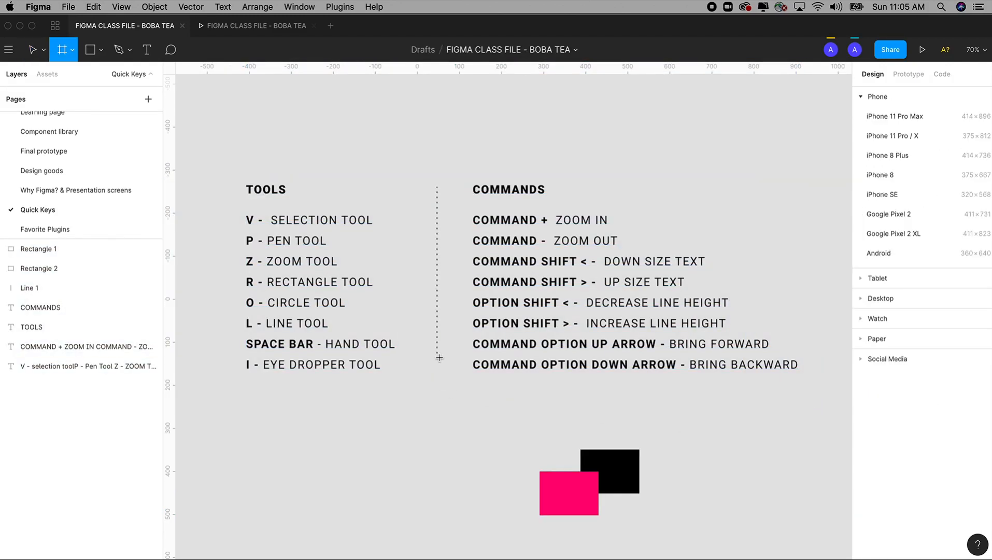
{"action": "key", "text": "v"}
Extend the lower end of the dotted divider line down to about Y 187
{"action": "double_click", "coordinate": [438, 338]}
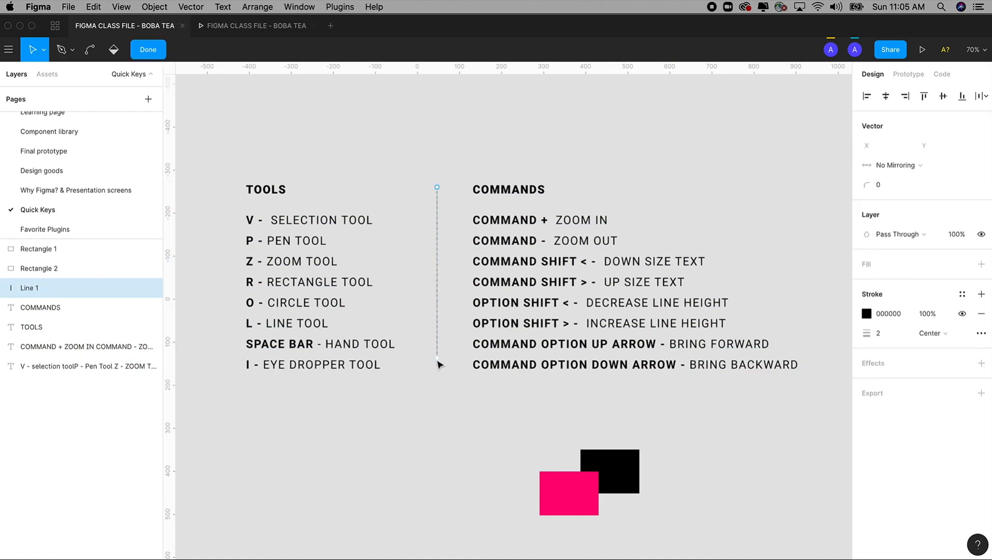
{"action": "left_click_drag", "start_coordinate": [437, 356], "coordinate": [438, 381]}
{"action": "scroll", "coordinate": [527, 427], "scroll_direction": "left", "scroll_amount": 2}
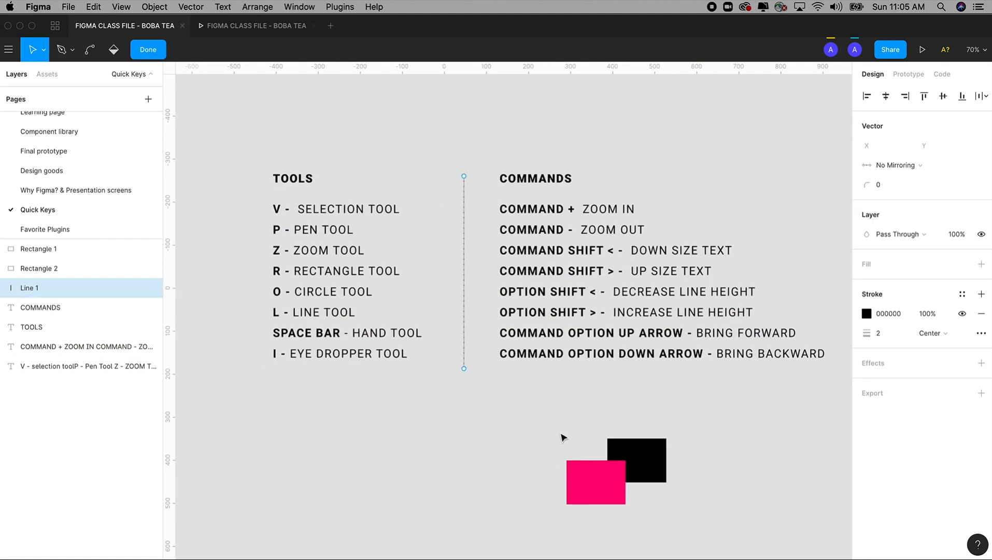
{"action": "left_click_drag", "start_coordinate": [559, 432], "coordinate": [682, 513]}
{"action": "key", "text": "Escape"}
Delete the pink and black sample rectangles together
{"action": "left_click", "coordinate": [640, 460], "text": "shift"}
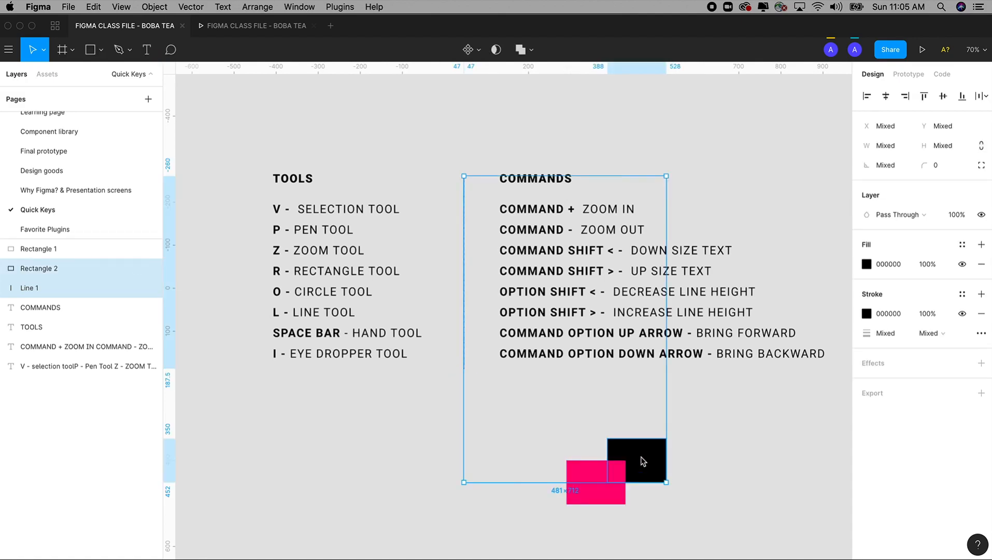
{"action": "left_click", "coordinate": [441, 445]}
{"action": "left_click", "coordinate": [67, 366]}
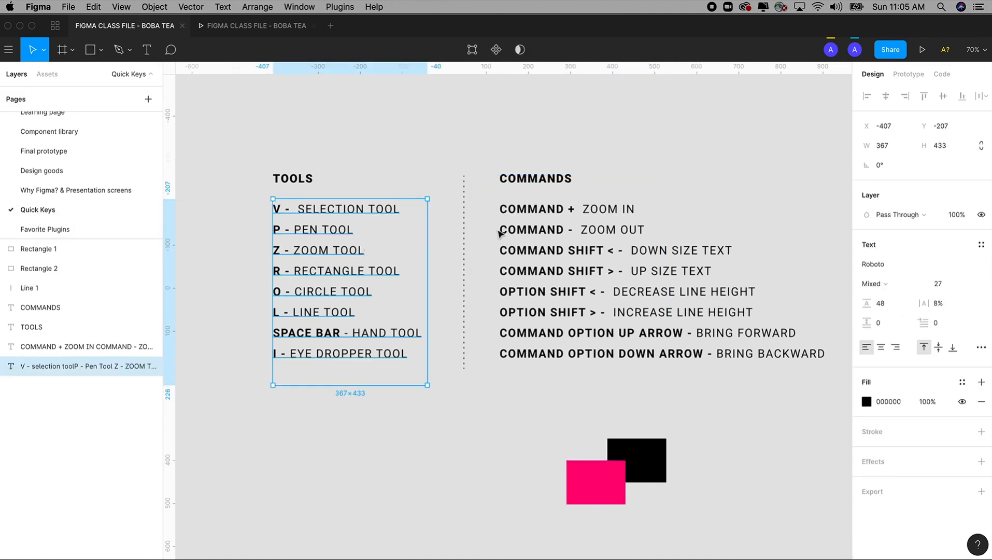
{"action": "left_click", "coordinate": [594, 474]}
{"action": "left_click", "coordinate": [651, 469], "text": "shift"}
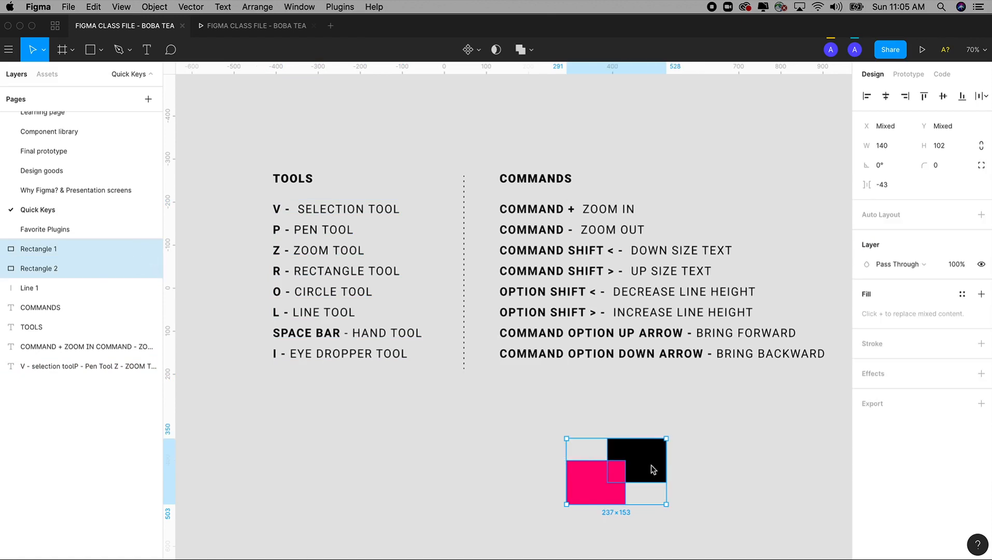
{"action": "key", "text": "Delete"}
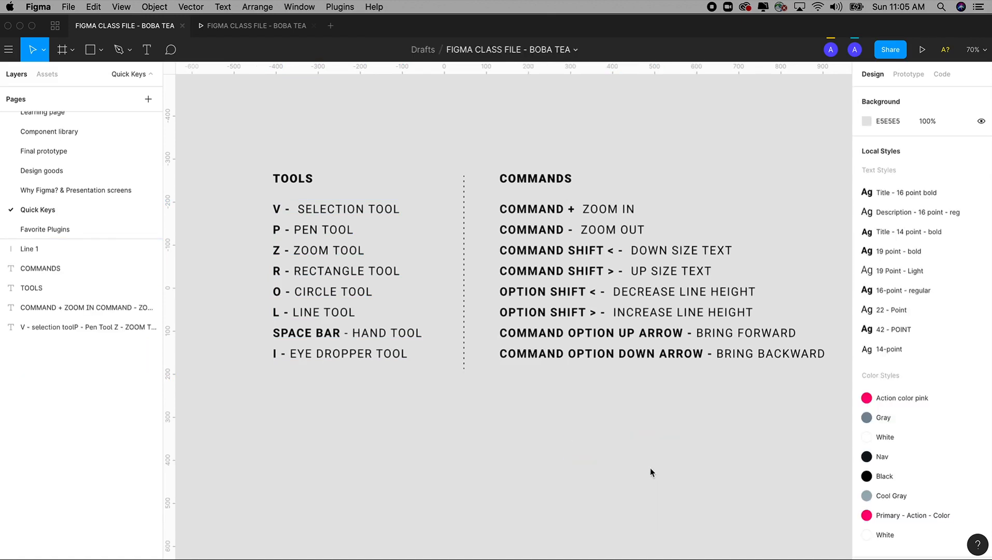
Open the keyboard shortcuts reference and examine its categories in order, from Essential and Tools through to Components
{"action": "left_click", "coordinate": [979, 545]}
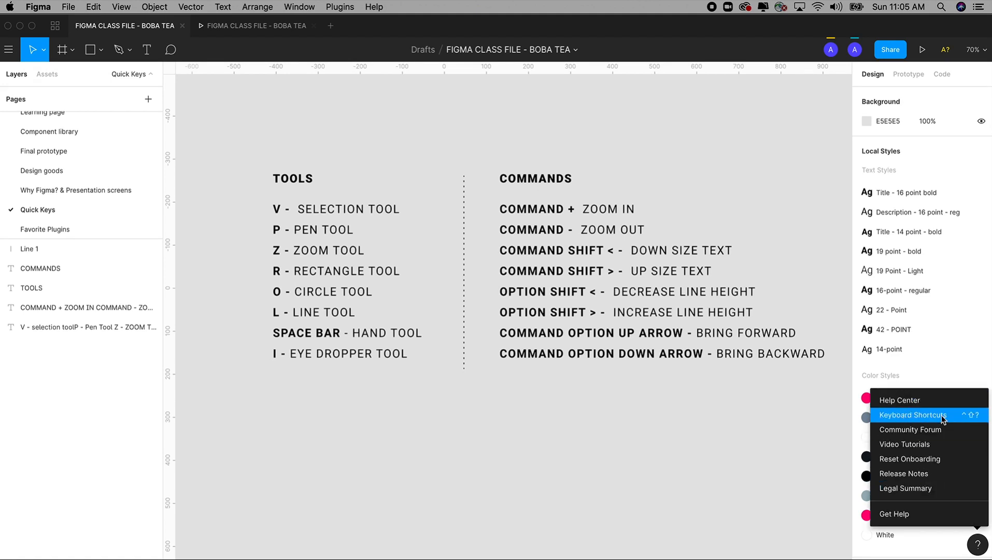
{"action": "left_click", "coordinate": [915, 416]}
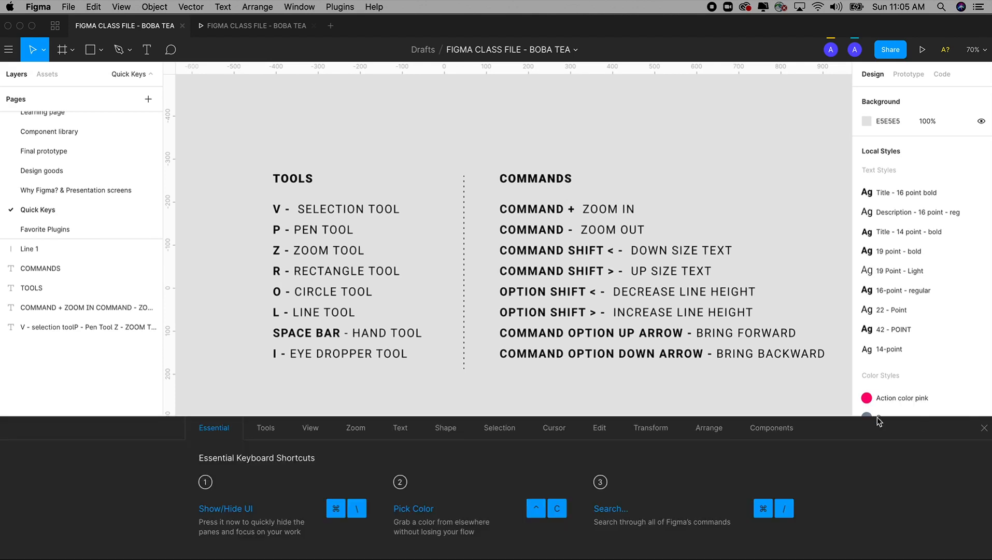
{"action": "left_click", "coordinate": [272, 431]}
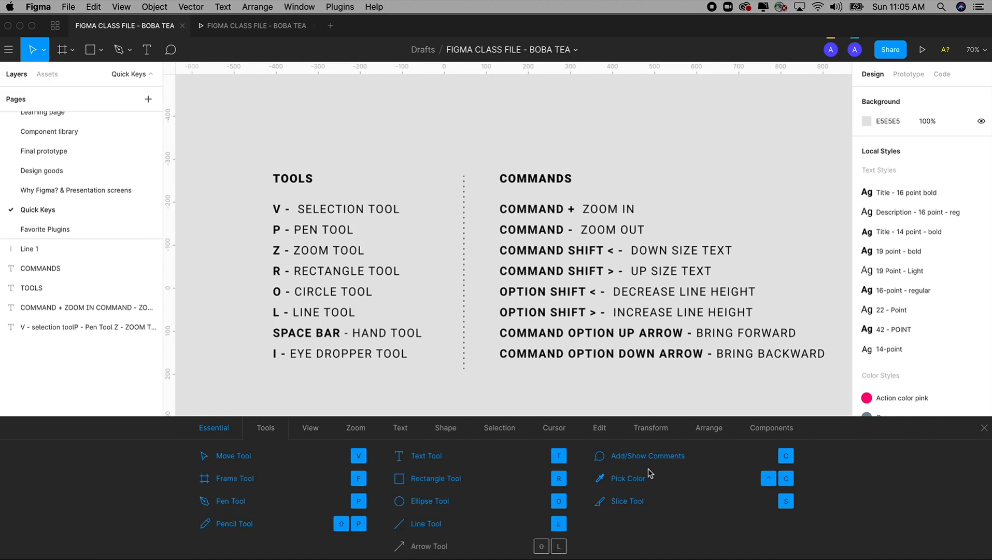
{"action": "left_click", "coordinate": [310, 431]}
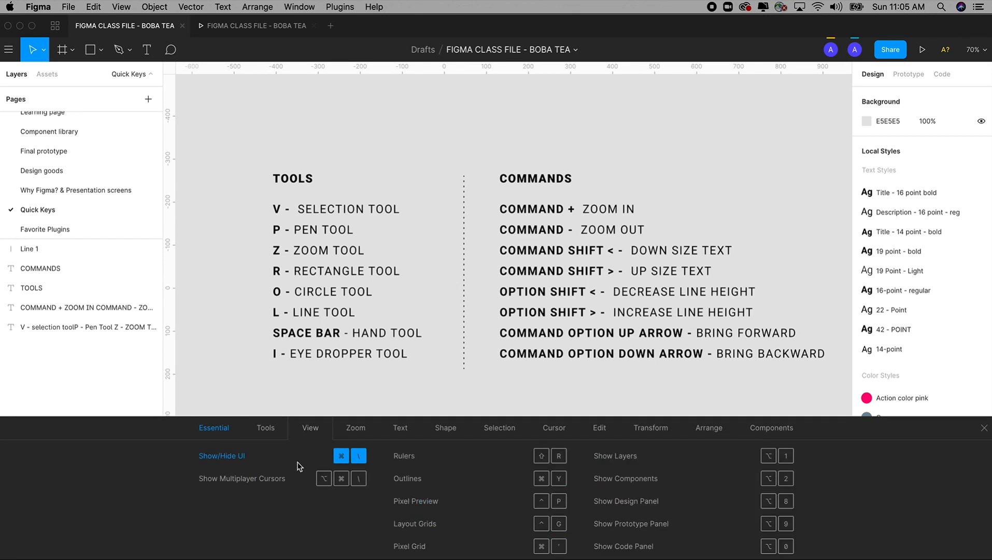
{"action": "left_click", "coordinate": [355, 433]}
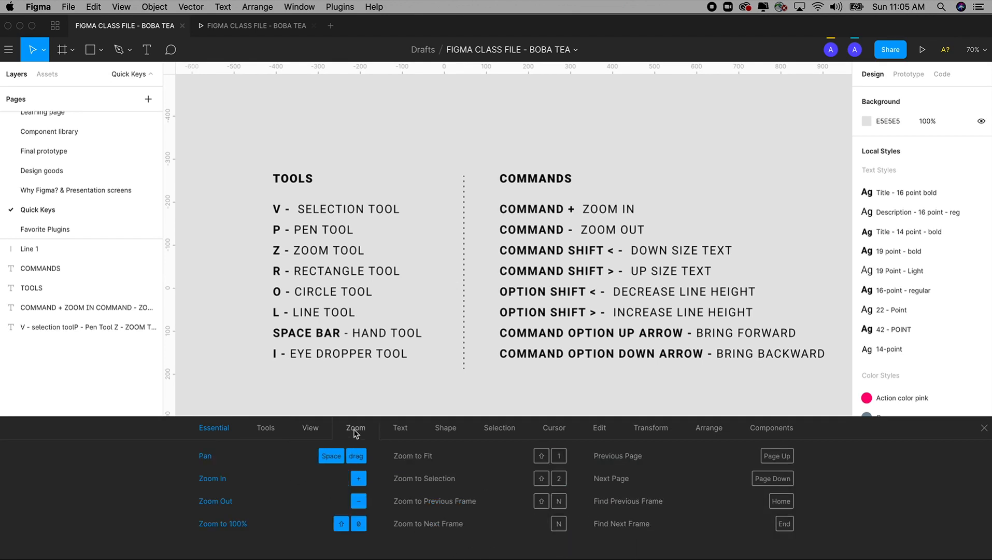
{"action": "left_click", "coordinate": [403, 431]}
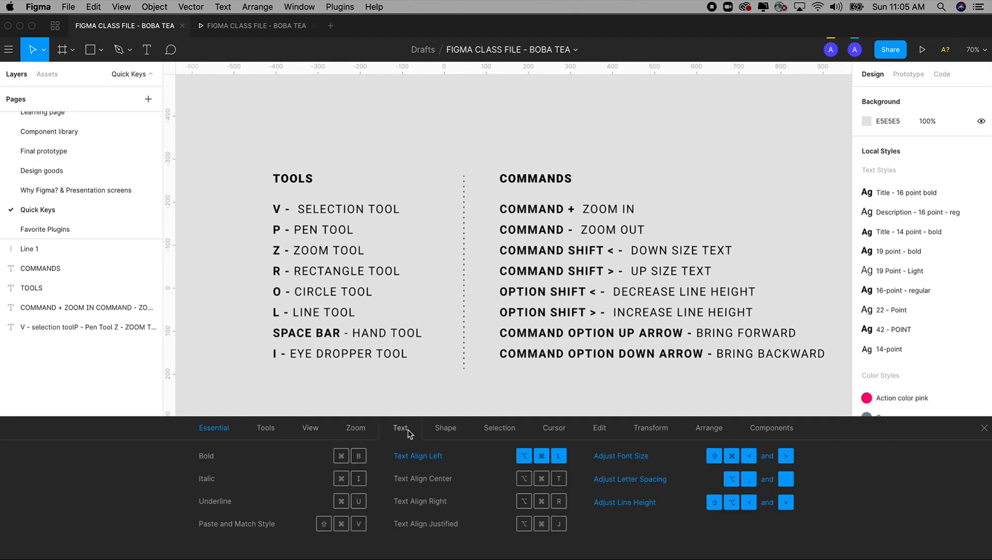
{"action": "left_click", "coordinate": [450, 432]}
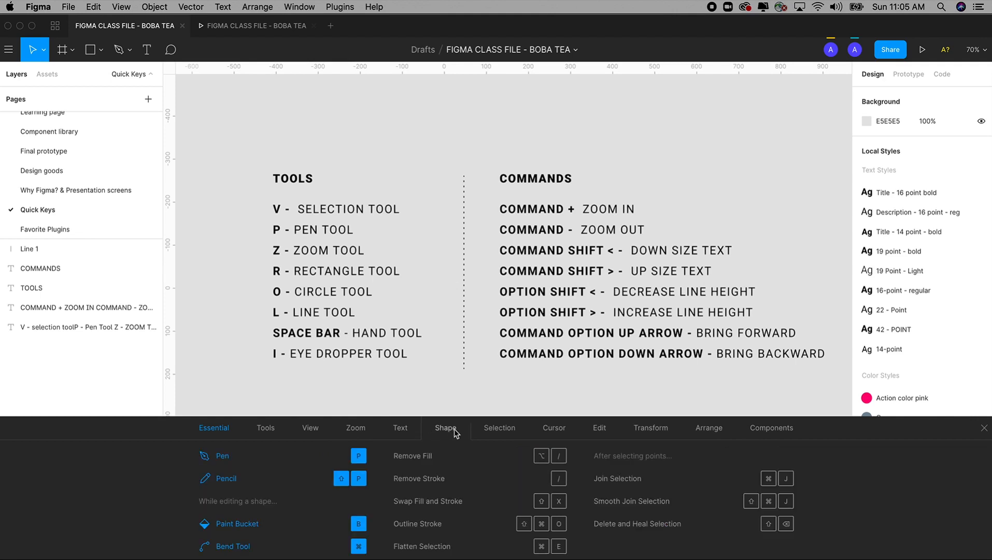
{"action": "left_click", "coordinate": [505, 433]}
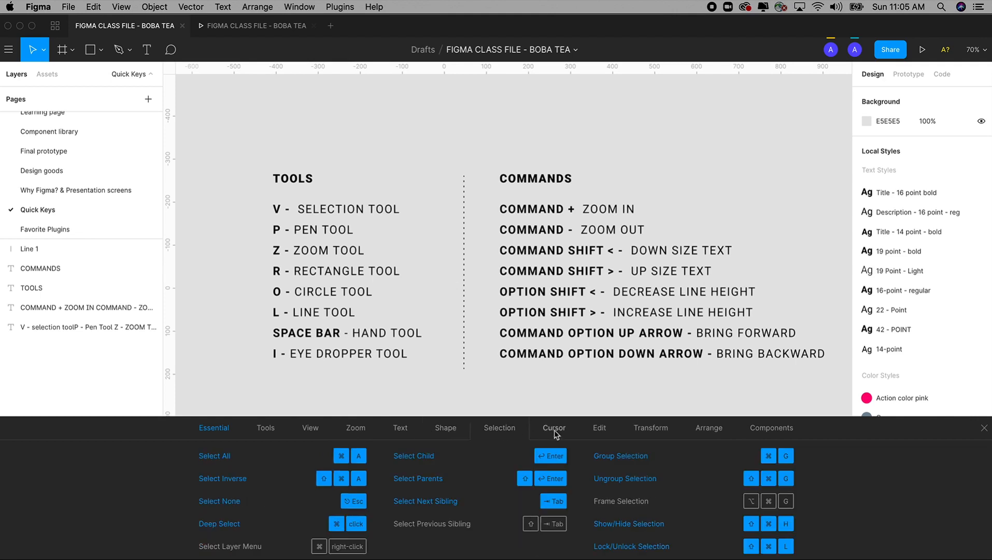
{"action": "left_click", "coordinate": [555, 433]}
{"action": "left_click", "coordinate": [600, 431]}
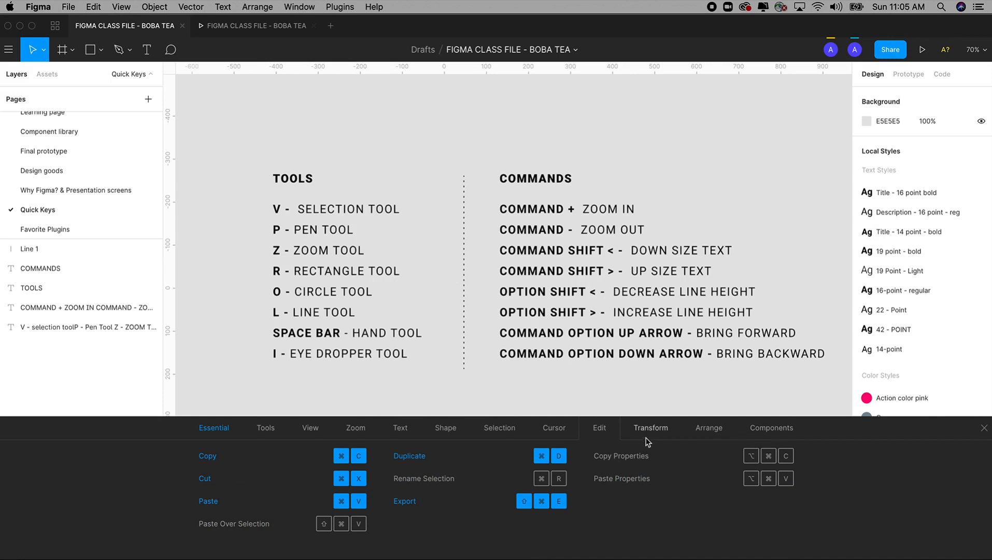
{"action": "left_click", "coordinate": [655, 432]}
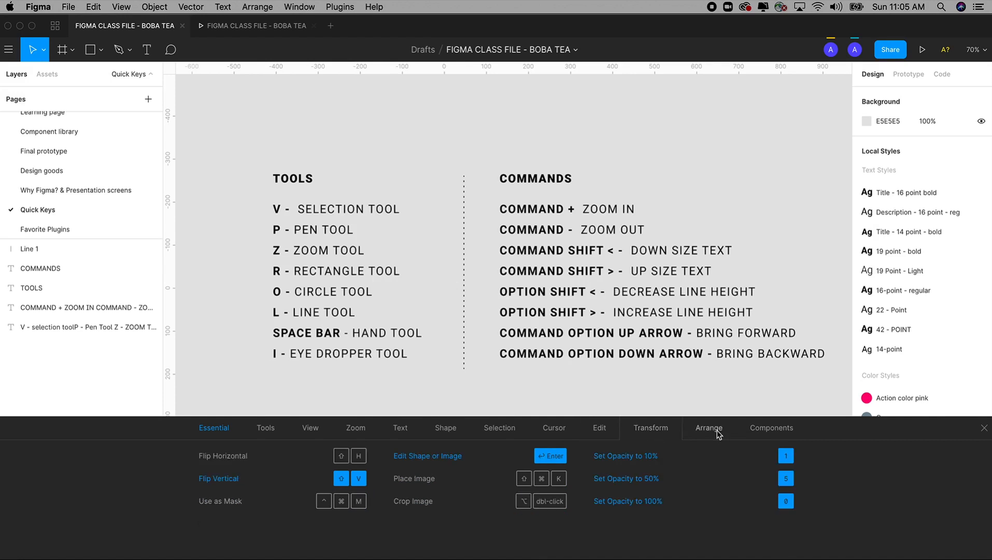
{"action": "left_click", "coordinate": [718, 433]}
{"action": "left_click", "coordinate": [772, 433]}
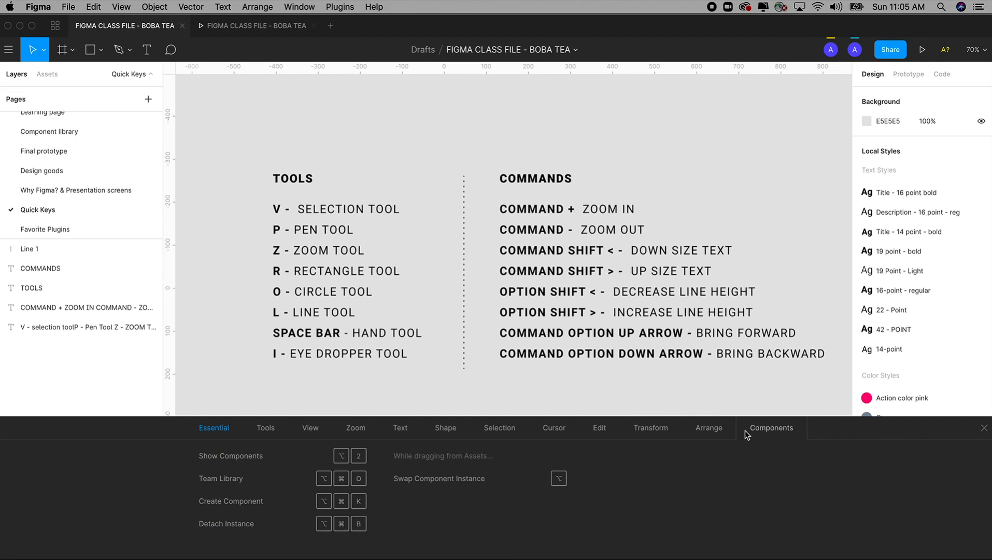
Review the shortcut categories in reverse order from Arrange back to Tools, and close the keyboard shortcuts reference
{"action": "left_click", "coordinate": [709, 430]}
{"action": "left_click", "coordinate": [652, 434]}
{"action": "left_click", "coordinate": [599, 434]}
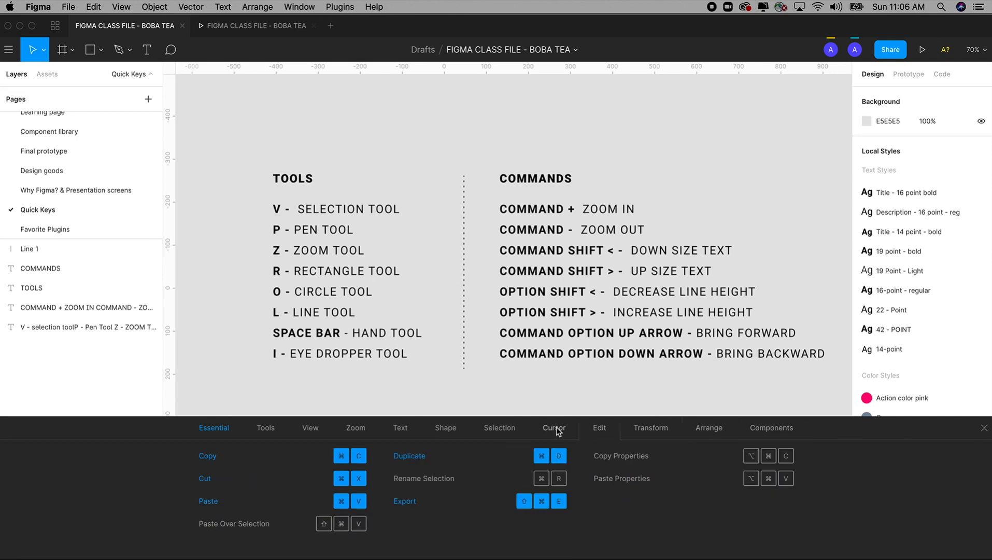
{"action": "left_click", "coordinate": [557, 431]}
{"action": "left_click", "coordinate": [495, 432]}
{"action": "left_click", "coordinate": [447, 431]}
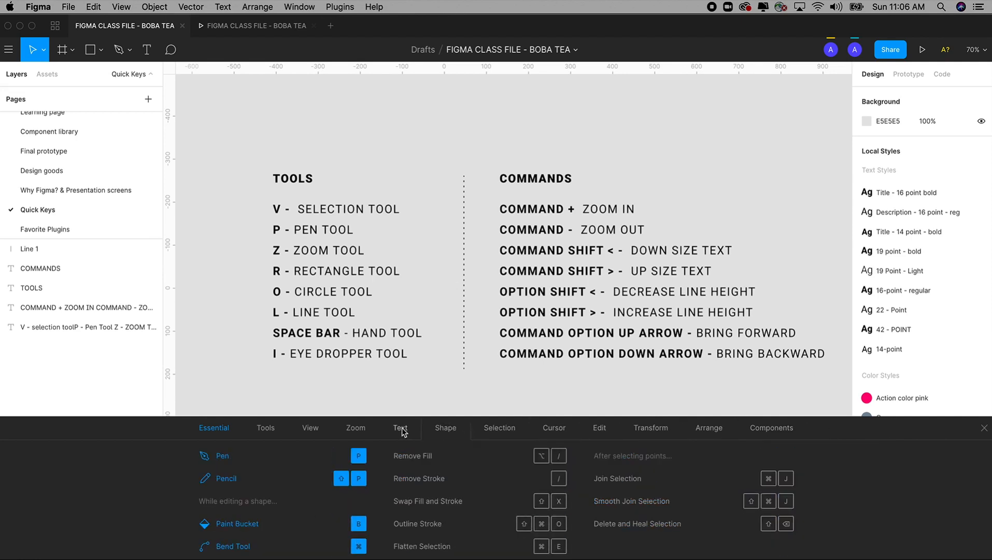
{"action": "left_click", "coordinate": [400, 430]}
{"action": "left_click", "coordinate": [355, 431]}
{"action": "left_click", "coordinate": [310, 430]}
{"action": "left_click", "coordinate": [265, 430]}
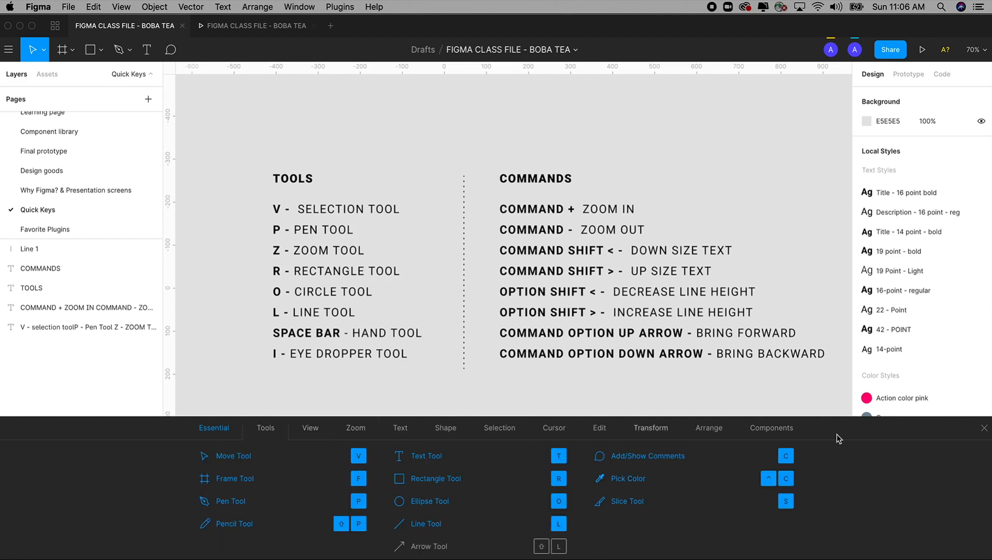
{"action": "left_click", "coordinate": [983, 427]}
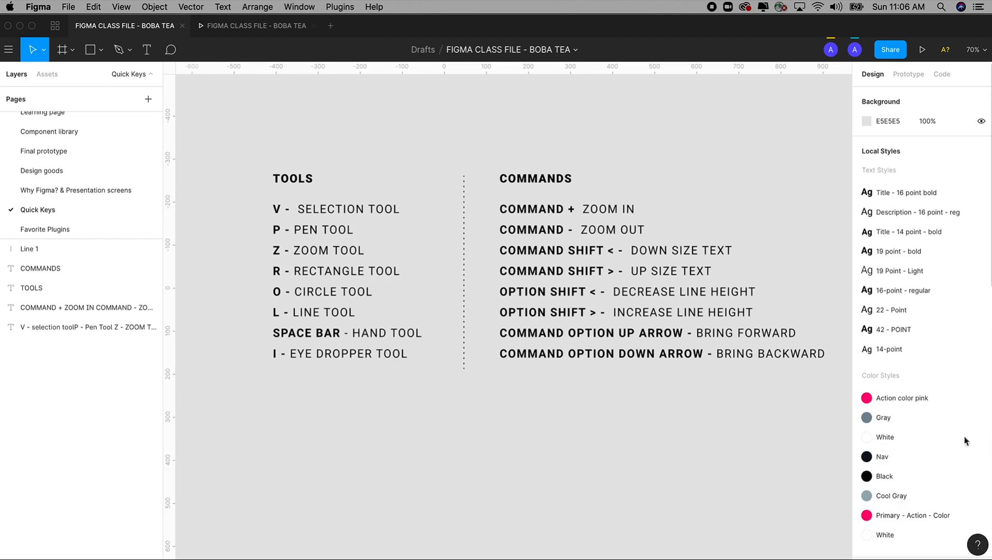
Show once more how to open the keyboard shortcuts reference from the help resources, and close it
{"action": "left_click", "coordinate": [978, 546]}
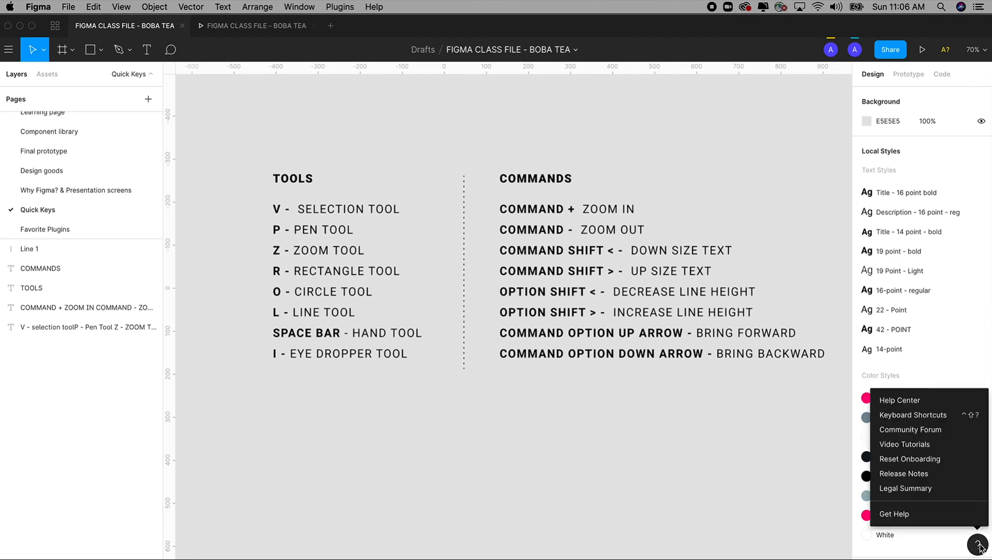
{"action": "left_click", "coordinate": [914, 415]}
{"action": "left_click", "coordinate": [985, 429]}
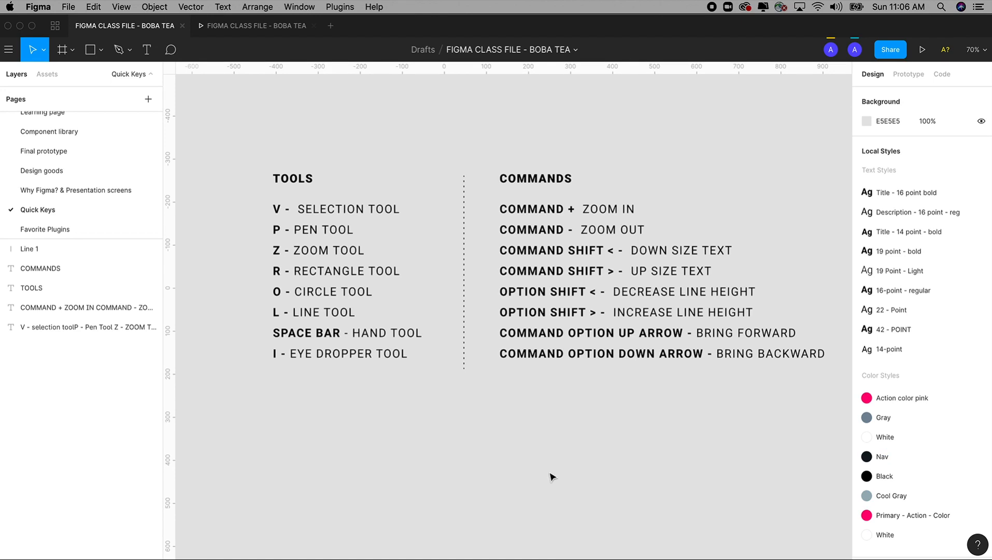
Examine the shortcut letters listed beside the shape tools, the Frame and Slice tools, and the Move and Scale tools
{"action": "left_click", "coordinate": [100, 52]}
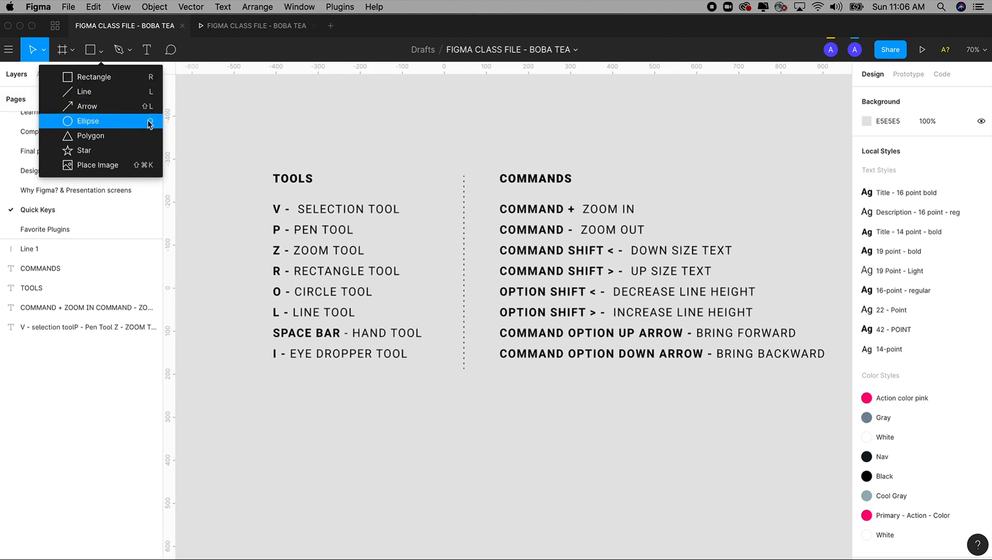
{"action": "left_click", "coordinate": [70, 55]}
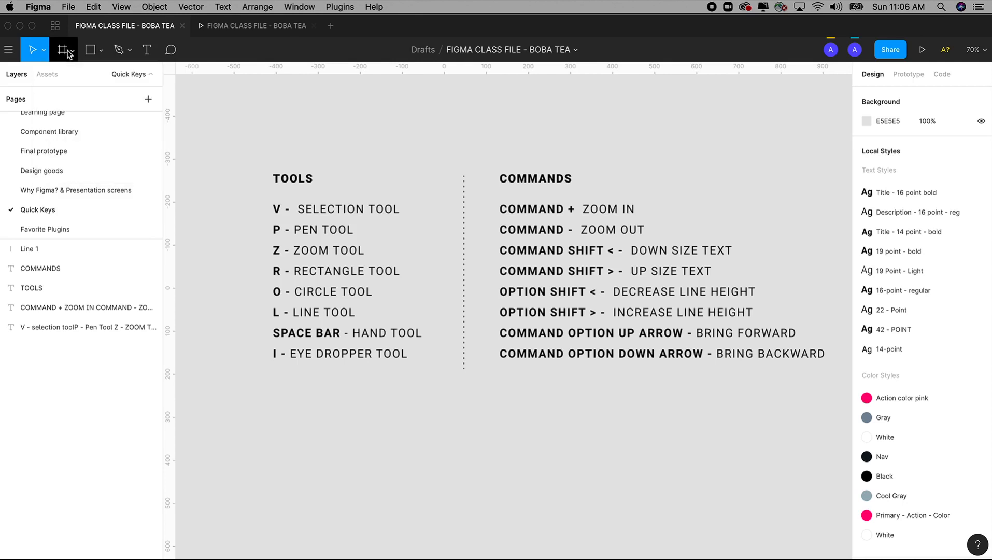
{"action": "left_click", "coordinate": [71, 54]}
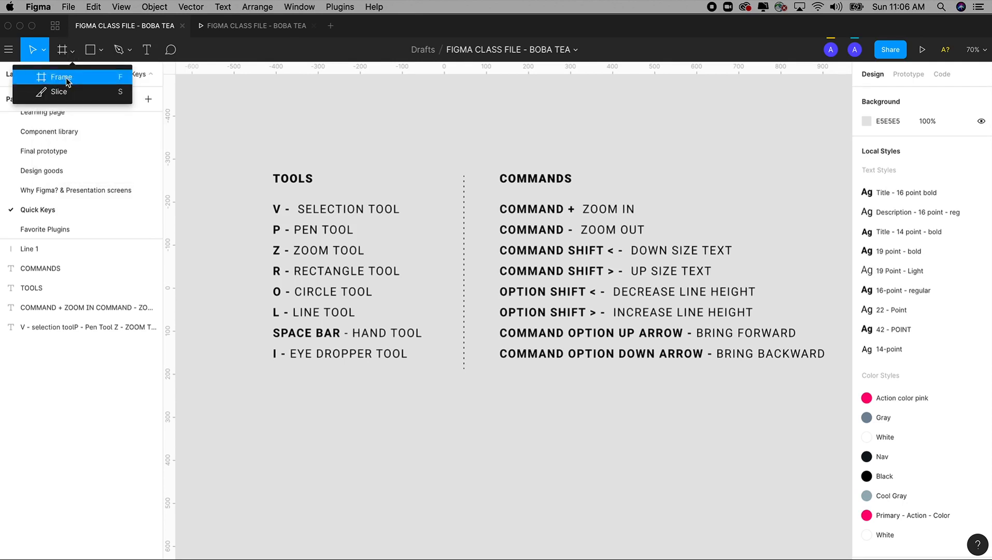
{"action": "left_click", "coordinate": [43, 51]}
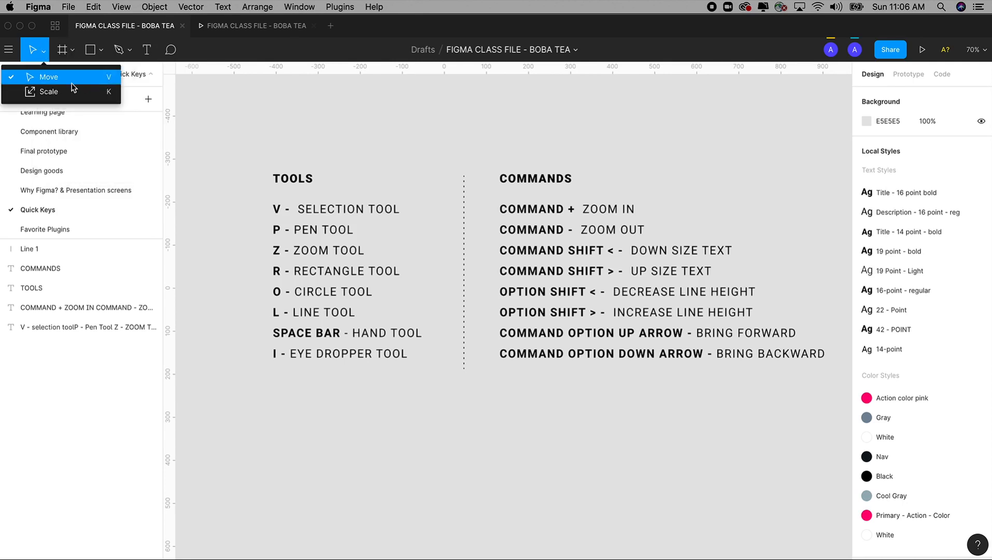
Select the COMMANDS heading and examine the shortcuts listed beside the object and editing commands
{"action": "left_click", "coordinate": [150, 7]}
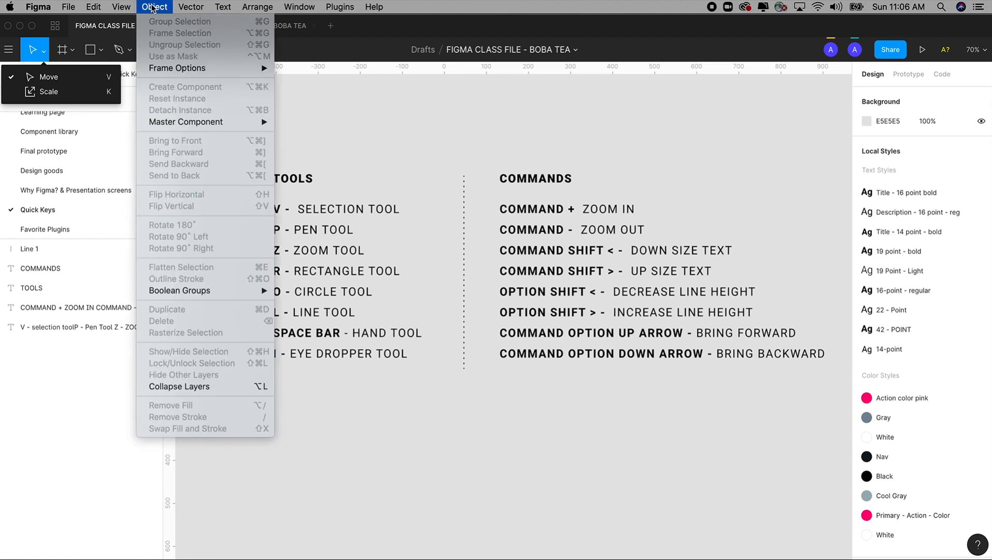
{"action": "left_click", "coordinate": [505, 177]}
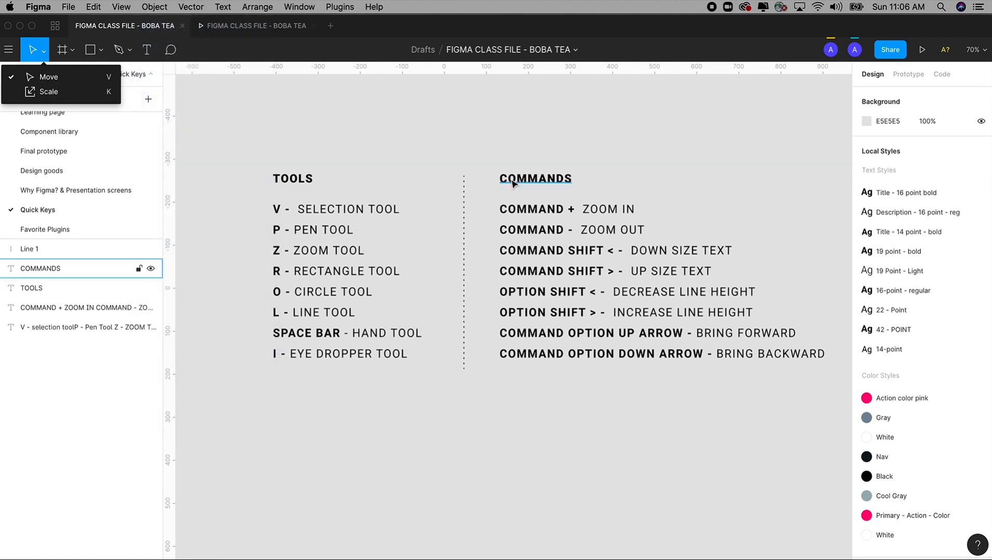
{"action": "left_click", "coordinate": [504, 178]}
{"action": "left_click", "coordinate": [155, 7]}
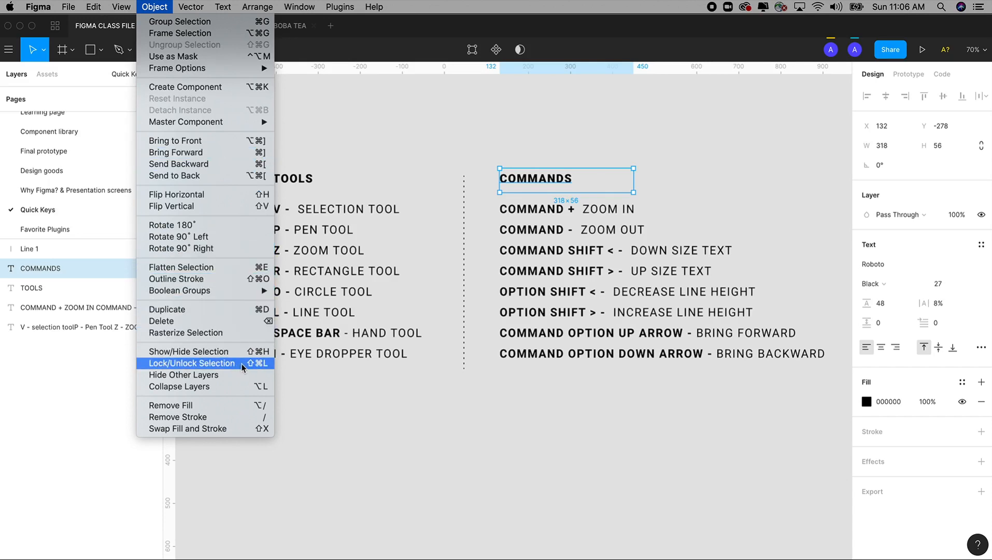
{"action": "mouse_move", "coordinate": [99, 8]}
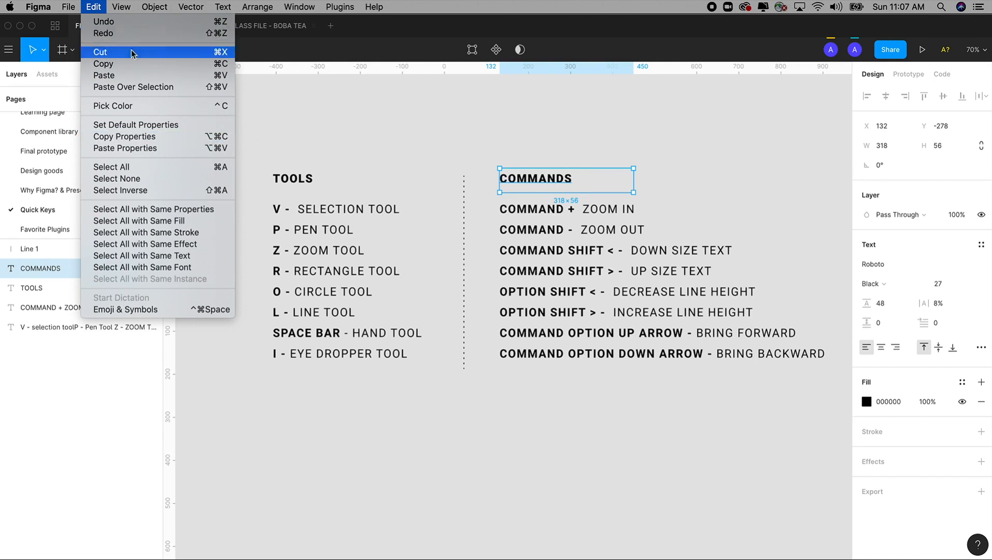
{"action": "left_click", "coordinate": [100, 51]}
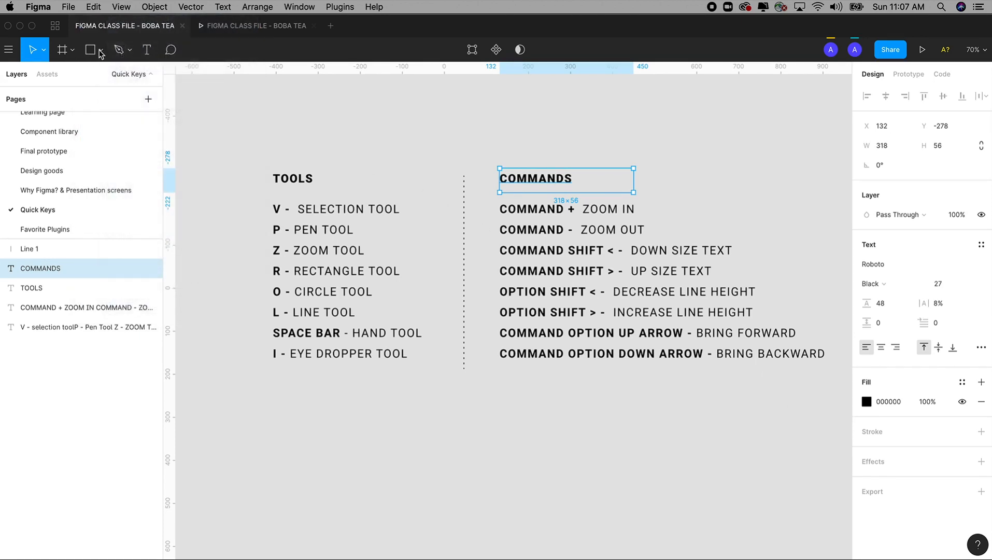
Deselect the COMMANDS heading and pan the canvas with the Hand tool, shifting both lists slightly down and to the right
{"action": "left_click", "coordinate": [101, 51]}
{"action": "left_click", "coordinate": [243, 111]}
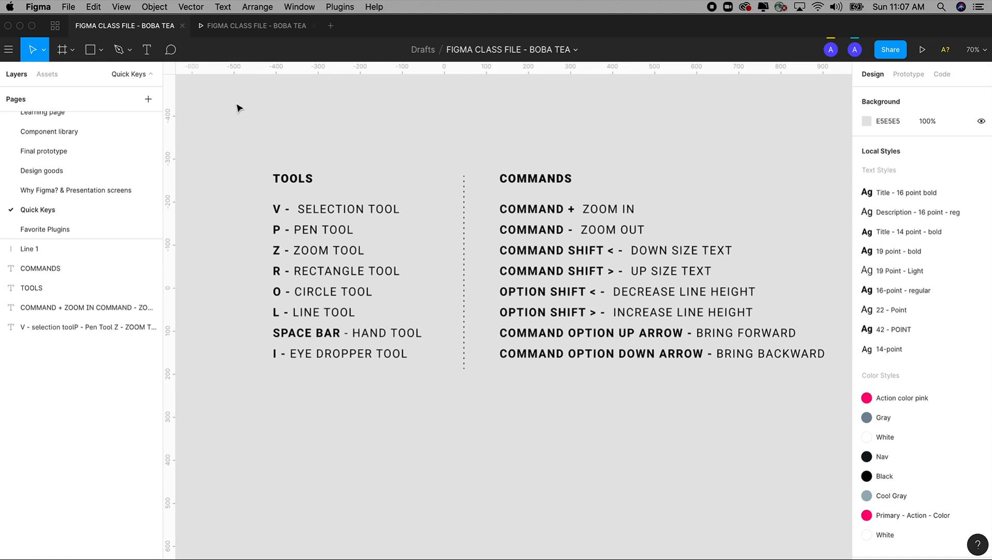
{"action": "key", "text": "space"}
{"action": "left_click_drag", "start_coordinate": [315, 132], "coordinate": [373, 153]}
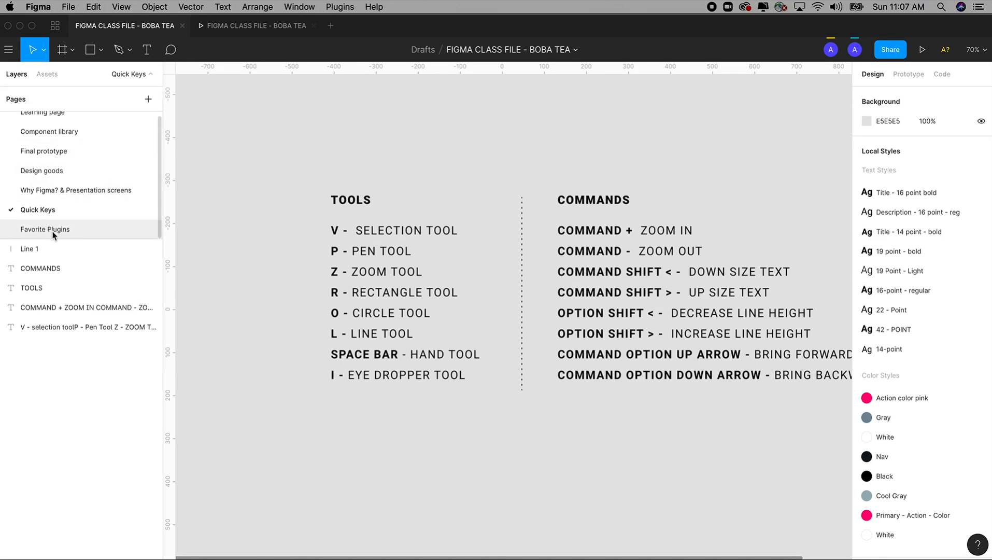
Enlarge the pages list so every page fits, and open the Favorite Plugins page
{"action": "left_click_drag", "start_coordinate": [66, 240], "coordinate": [66, 283]}
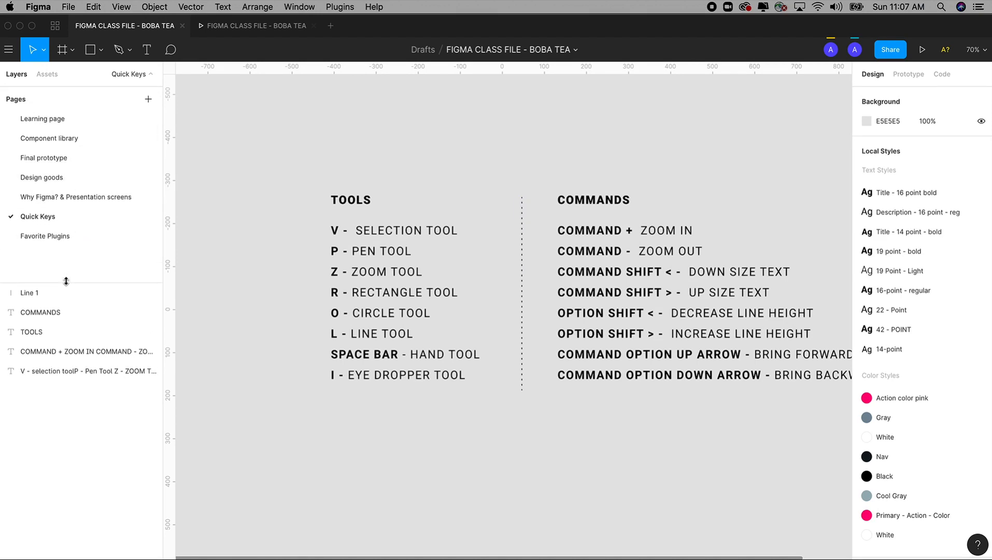
{"action": "left_click", "coordinate": [50, 237]}
{"action": "scroll", "coordinate": [682, 305], "scroll_direction": "up", "scroll_amount": 3}
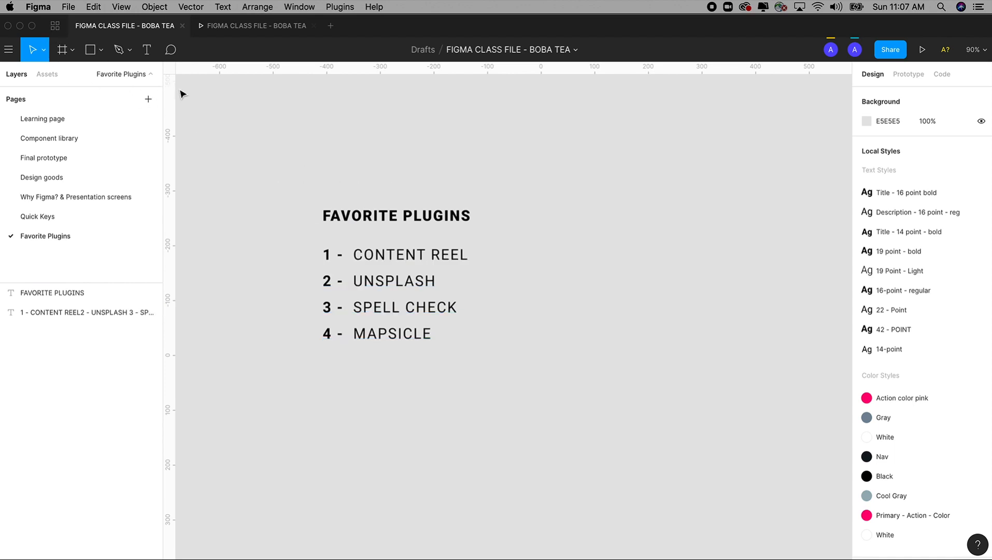
Look through the recent files and drafts in the file browser, and open the full list of all available plugins
{"action": "left_click", "coordinate": [55, 30]}
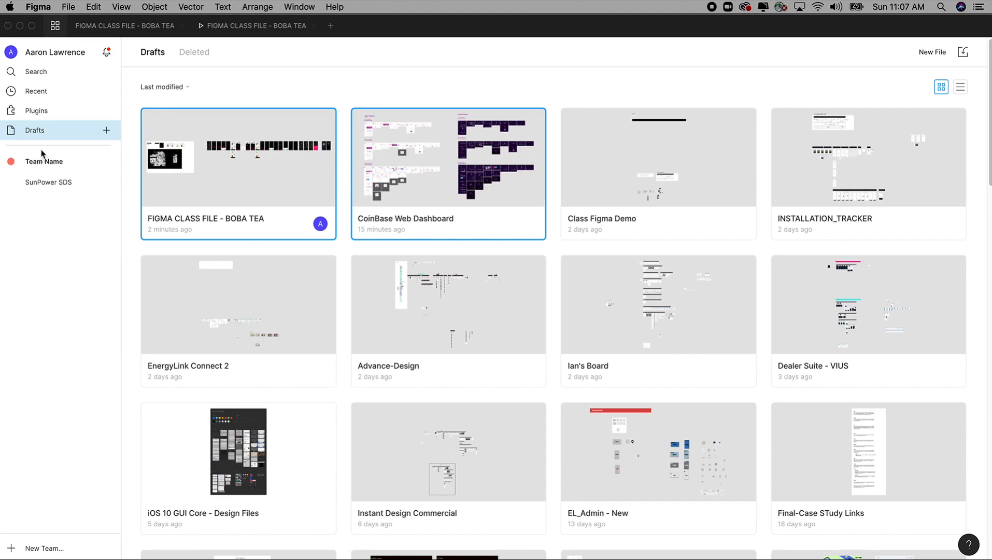
{"action": "left_click", "coordinate": [39, 72]}
{"action": "left_click", "coordinate": [39, 93]}
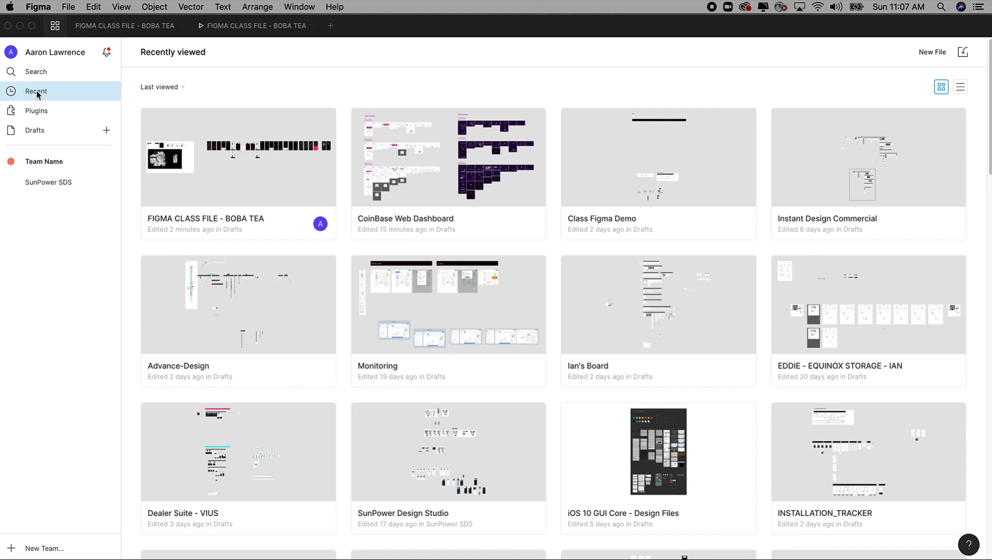
{"action": "left_click", "coordinate": [38, 130]}
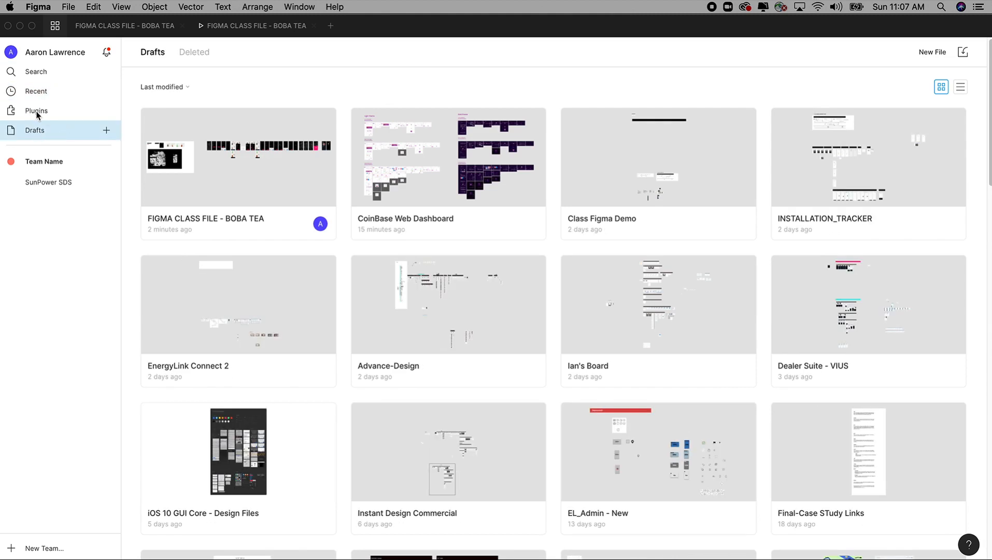
{"action": "left_click", "coordinate": [37, 112]}
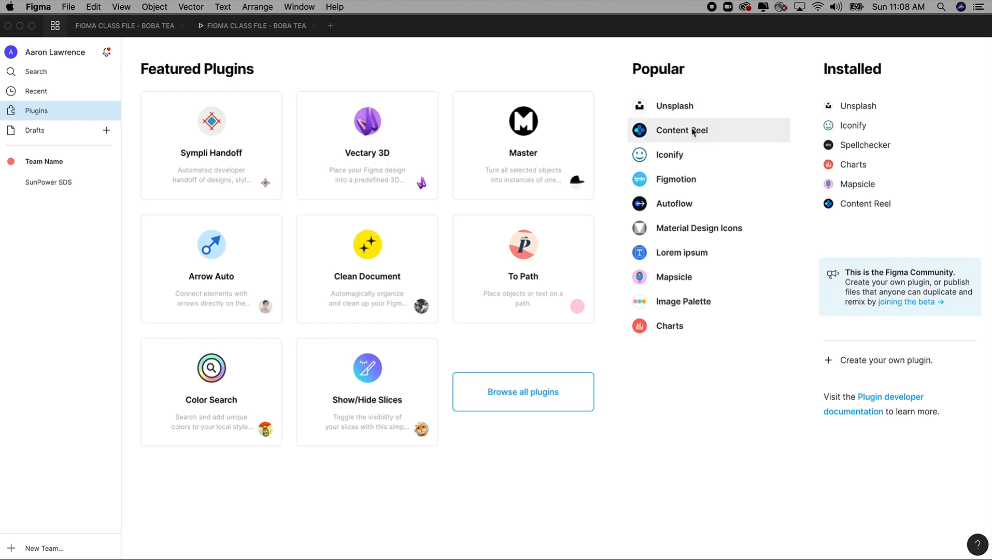
{"action": "left_click", "coordinate": [526, 397]}
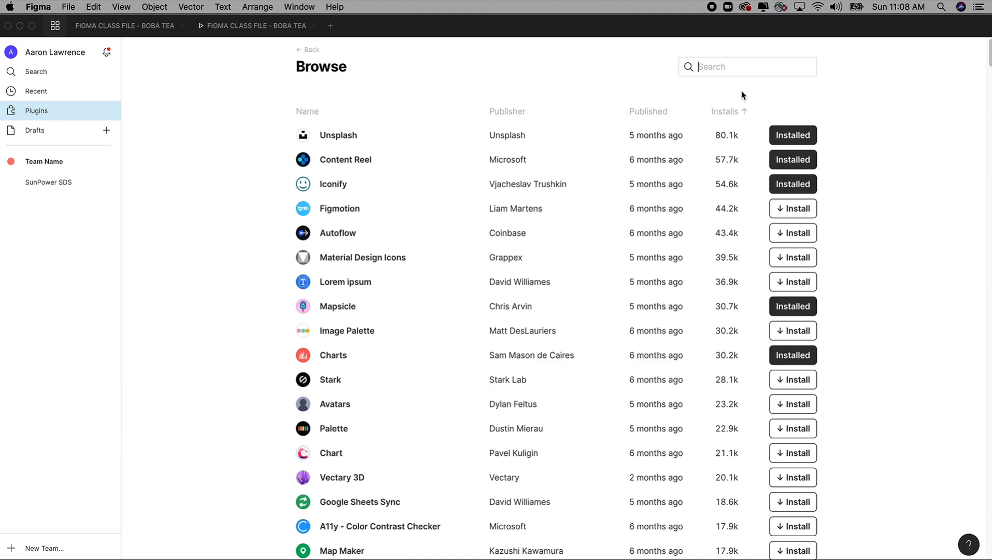
Search the full plugin list for "map" and for "spell"
{"action": "type", "text": "map"}
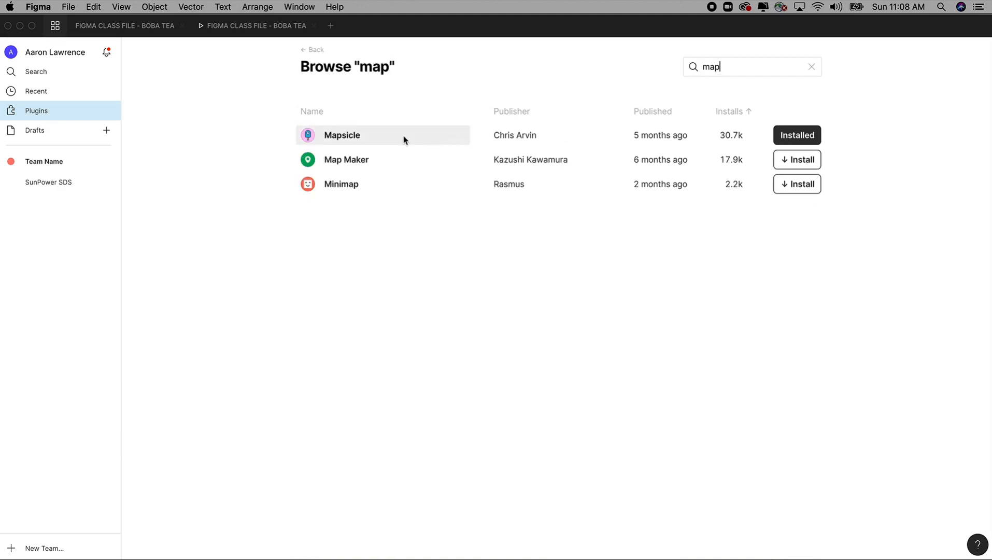
{"action": "left_click_drag", "start_coordinate": [737, 68], "coordinate": [658, 64]}
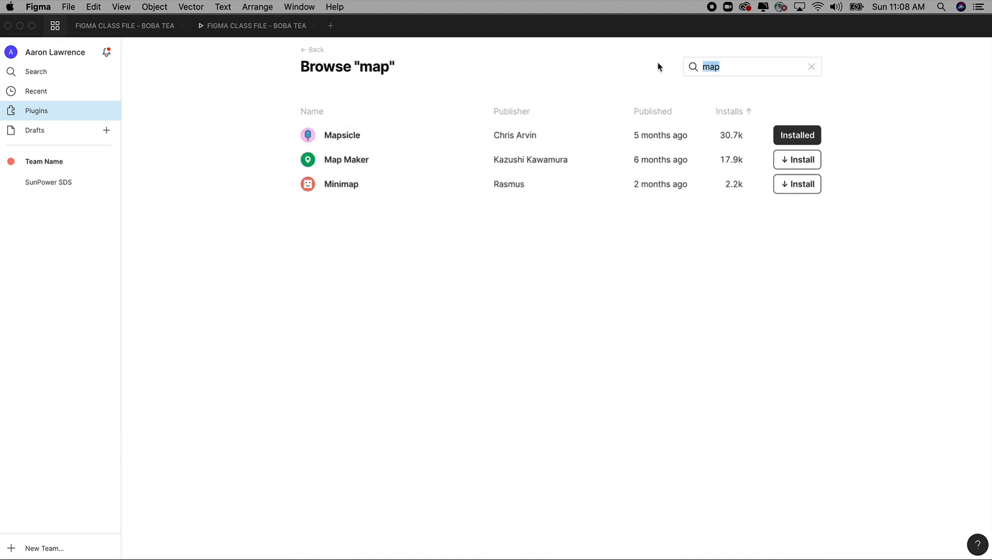
{"action": "type", "text": "spell"}
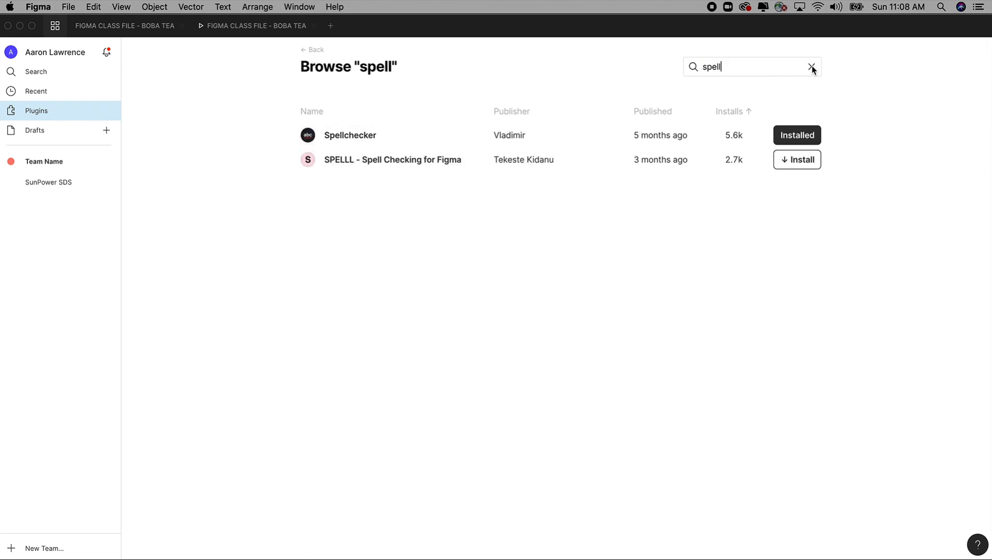
{"action": "left_click_drag", "start_coordinate": [747, 67], "coordinate": [678, 70]}
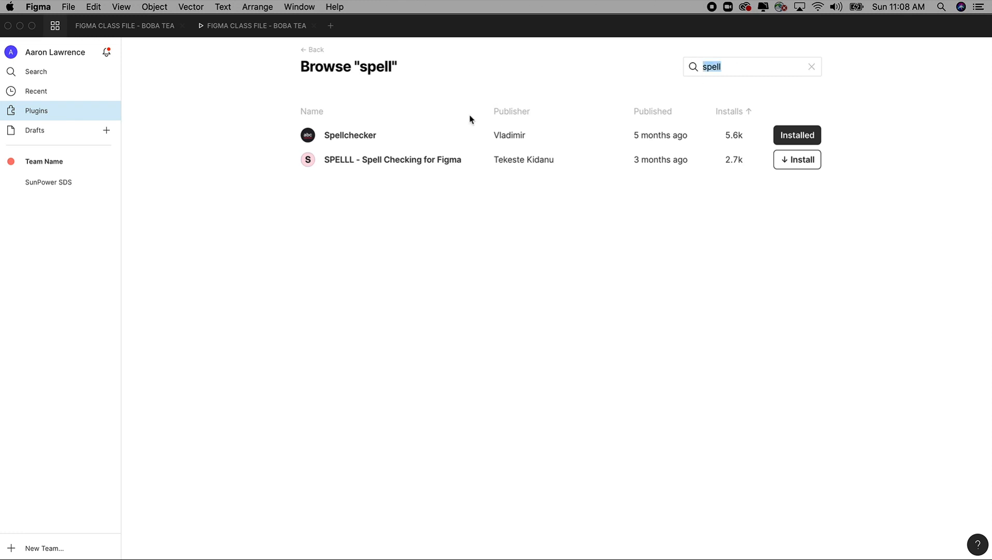
Open the Spellchecker plugin's details, uninstall the plugin and install it again
{"action": "left_click", "coordinate": [358, 137]}
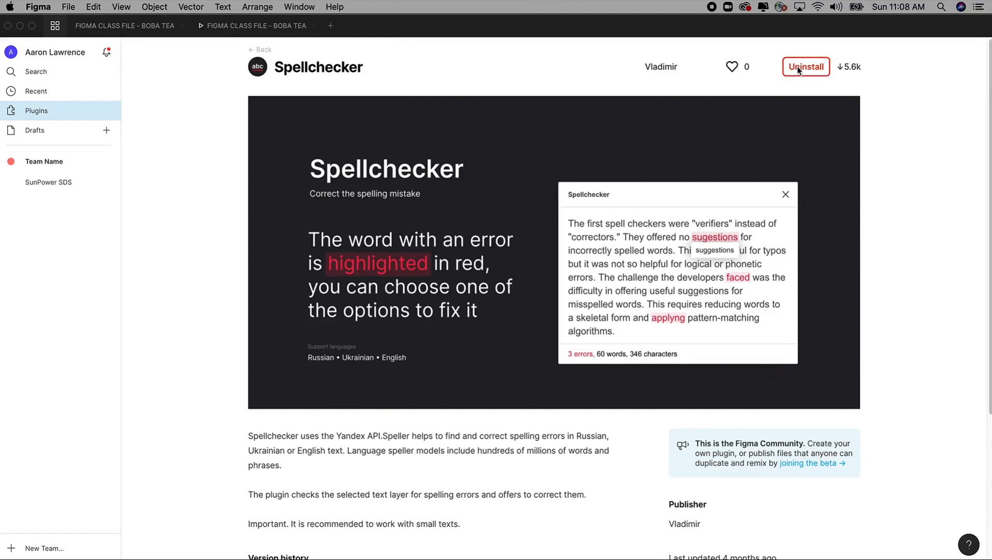
{"action": "left_click", "coordinate": [806, 69]}
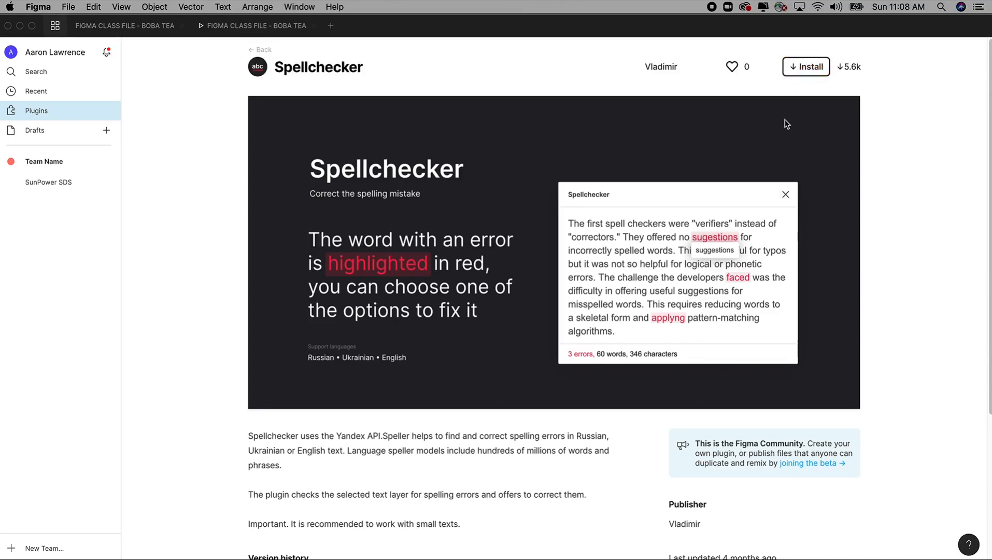
{"action": "left_click", "coordinate": [810, 66]}
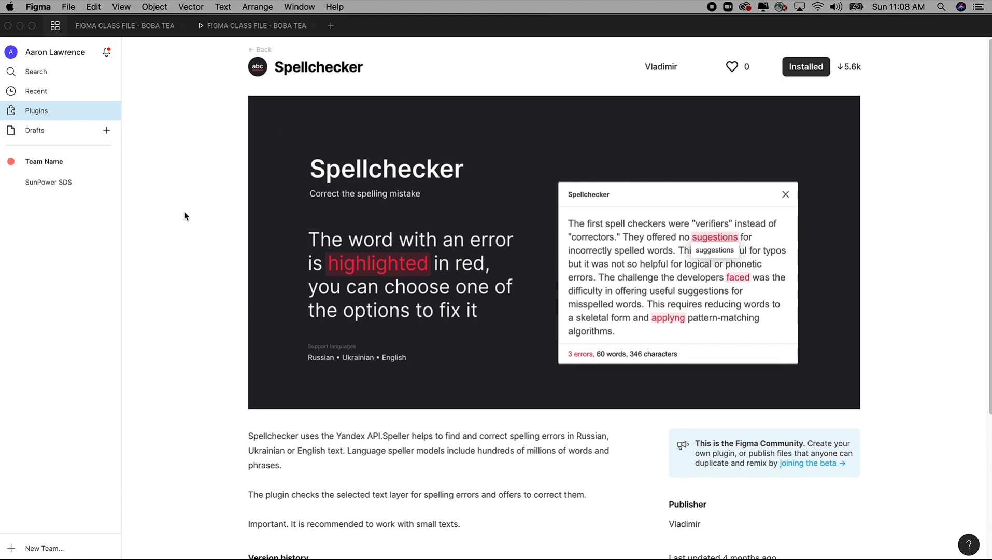
Clear the plugin search to look over the full list, and return to the Favorite Plugins page of the BOBA TEA design file
{"action": "left_click", "coordinate": [261, 50]}
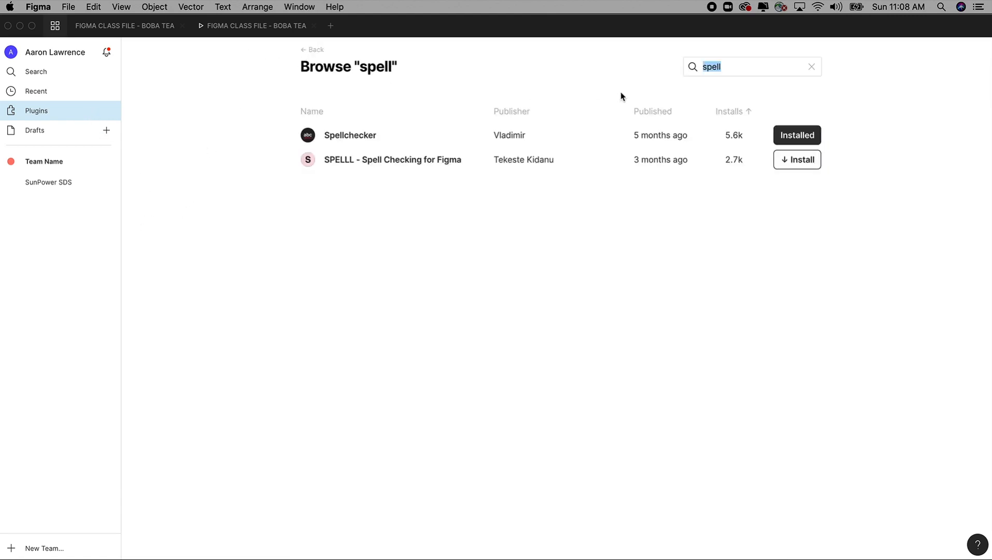
{"action": "left_click", "coordinate": [812, 66]}
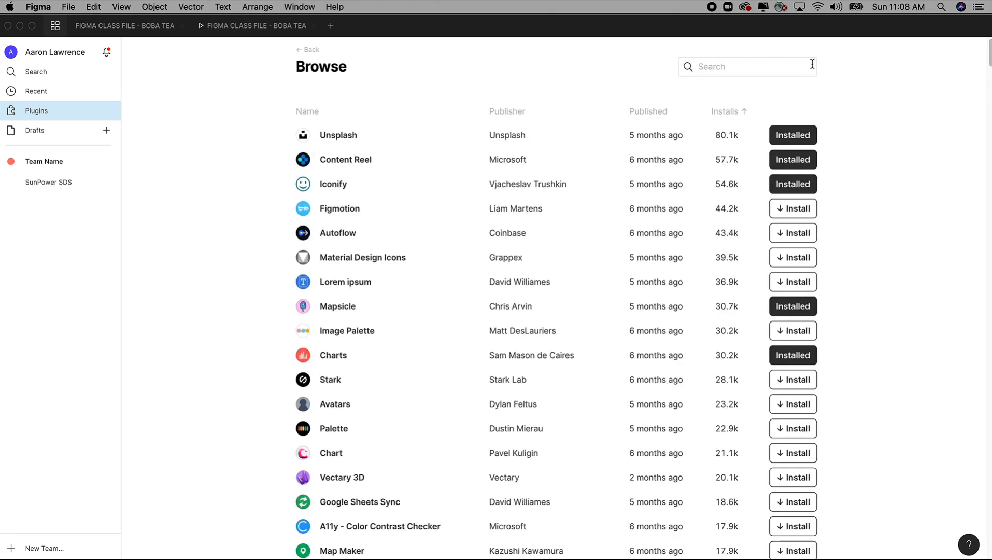
{"action": "scroll", "coordinate": [574, 210], "scroll_direction": "down", "scroll_amount": 5}
{"action": "scroll", "coordinate": [573, 211], "scroll_direction": "up", "scroll_amount": 5}
{"action": "left_click", "coordinate": [313, 50]}
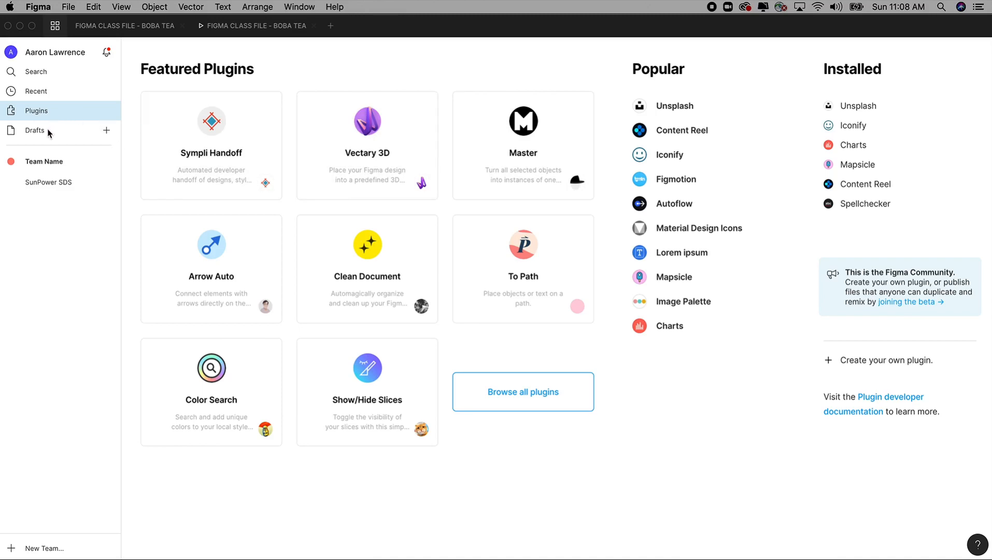
{"action": "left_click", "coordinate": [129, 29]}
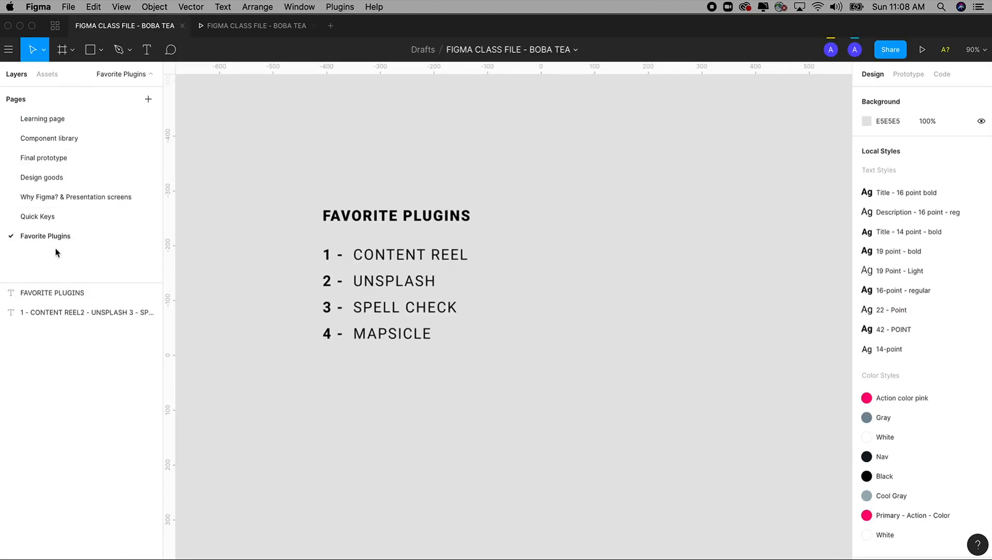
Draw a rectangle about 464 × 423 in the empty canvas area beside the favorite plugins list
{"action": "left_click_drag", "start_coordinate": [591, 230], "coordinate": [465, 203]}
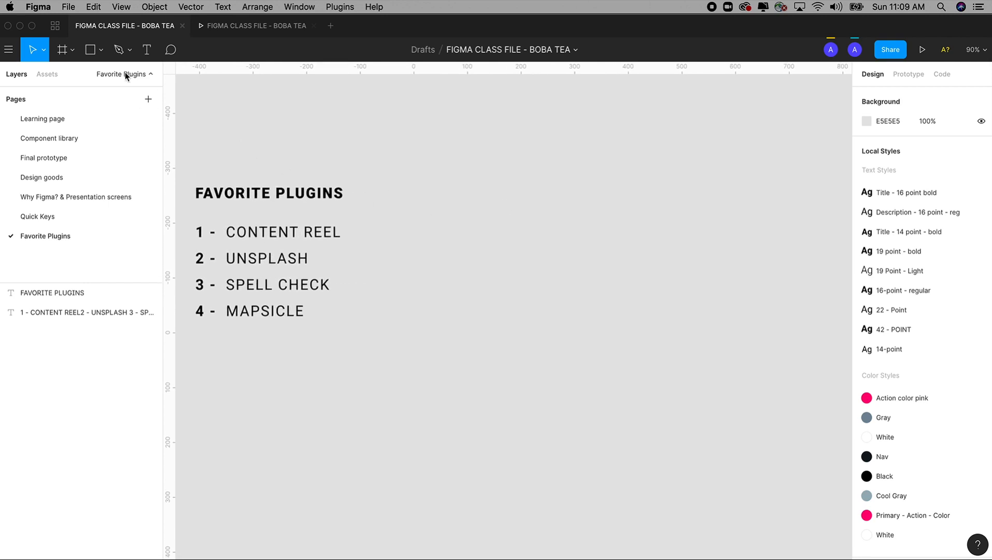
{"action": "left_click", "coordinate": [98, 51]}
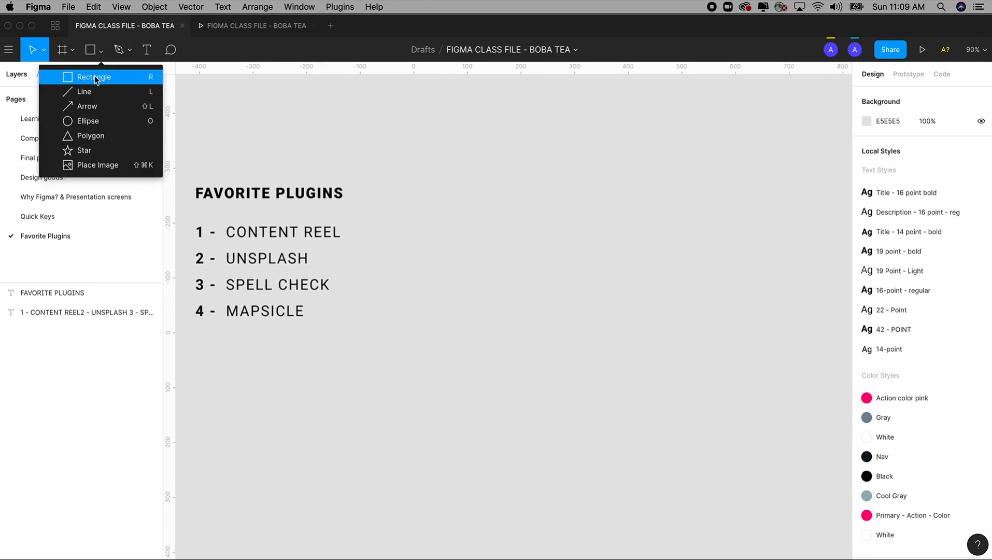
{"action": "left_click", "coordinate": [94, 78]}
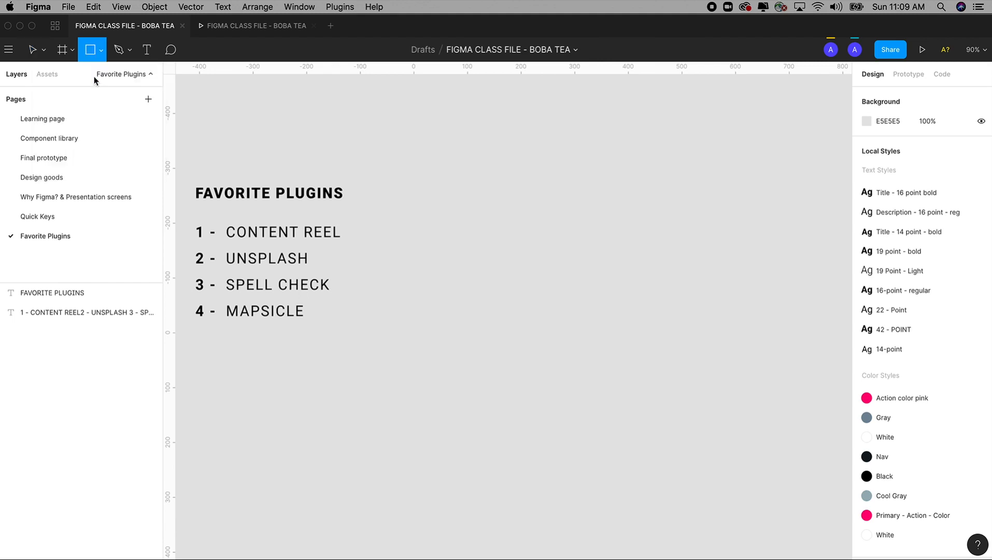
{"action": "left_click_drag", "start_coordinate": [477, 142], "coordinate": [727, 375]}
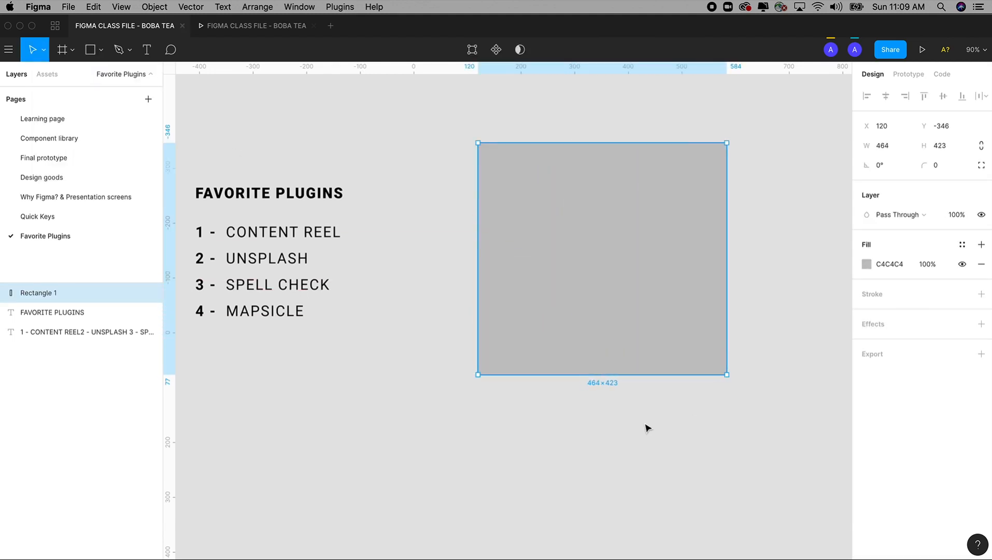
{"action": "left_click_drag", "start_coordinate": [646, 427], "coordinate": [468, 404]}
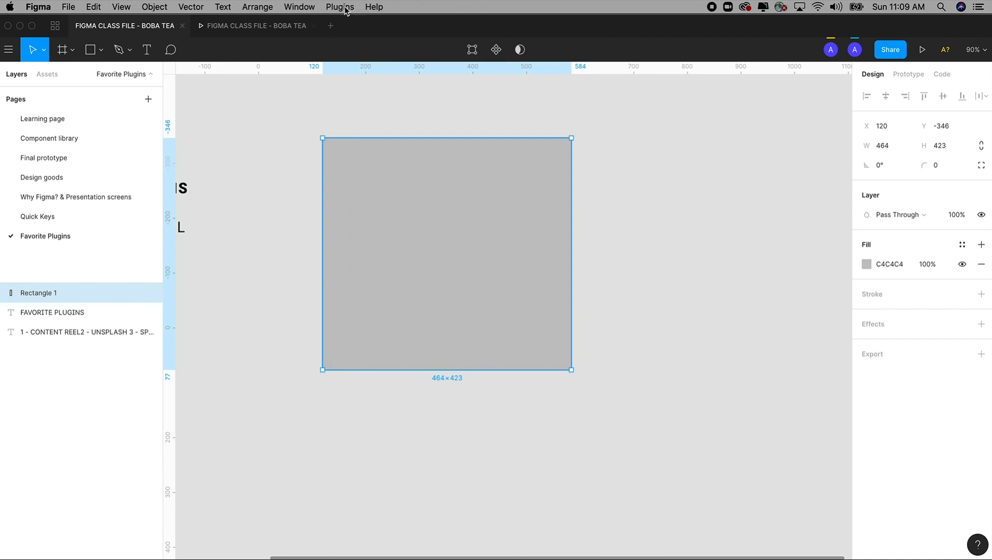
Run the Content Reel plugin and move its window slightly away from the rectangle
{"action": "left_click", "coordinate": [346, 10]}
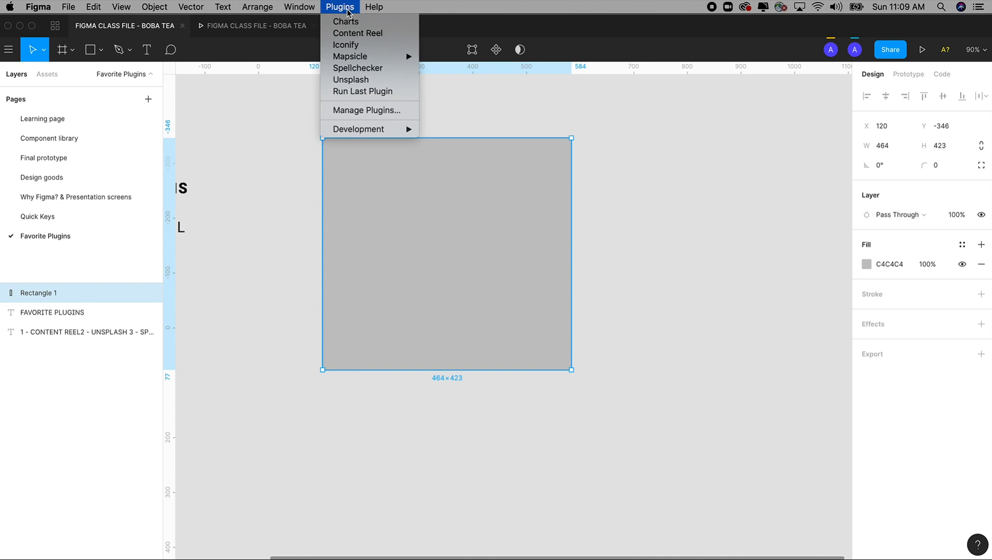
{"action": "left_click", "coordinate": [363, 33]}
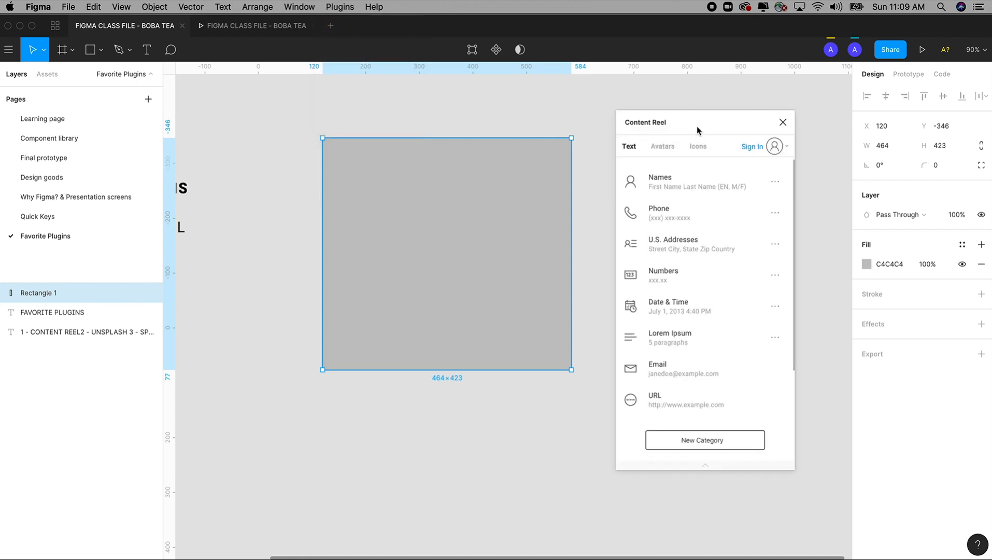
{"action": "left_click_drag", "start_coordinate": [696, 126], "coordinate": [713, 120]}
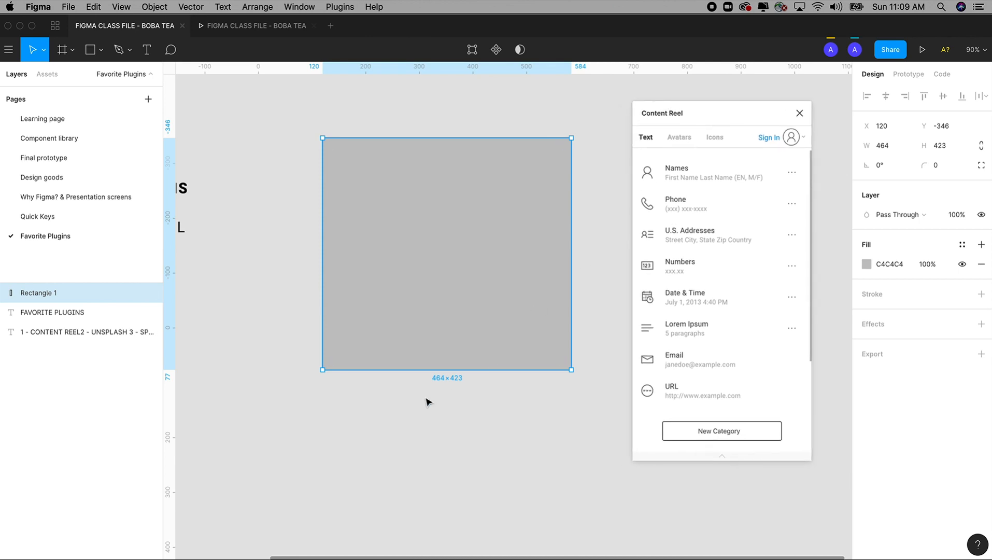
Add a text box reading "TEXT" below the rectangle and enlarge it to about 458 × 124
{"action": "left_click", "coordinate": [403, 413]}
{"action": "key", "text": "t"}
{"action": "left_click_drag", "start_coordinate": [320, 403], "coordinate": [508, 461]}
{"action": "type", "text": "TEST"}
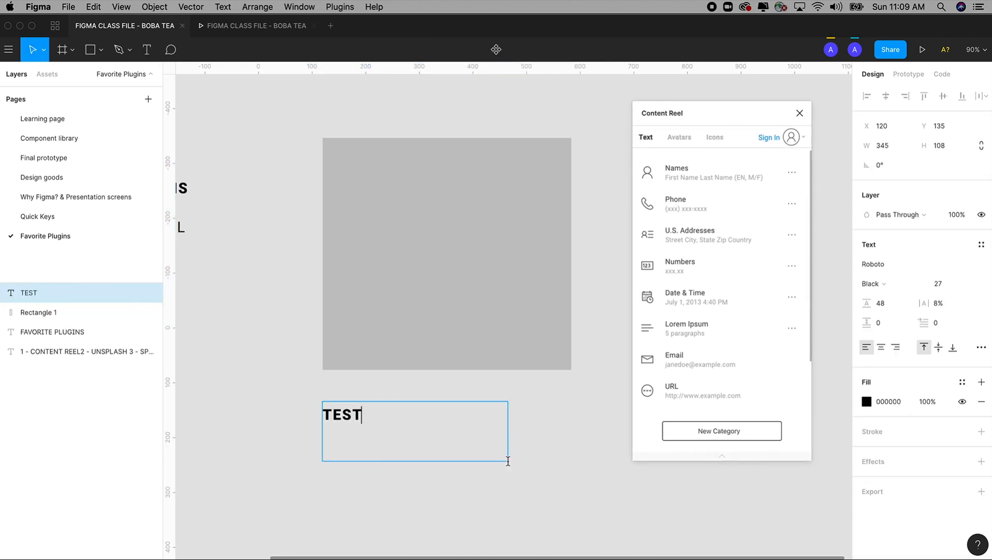
{"action": "key", "text": "BackSpace"}
{"action": "key", "text": "BackSpace"}
{"action": "type", "text": "XT"}
{"action": "key", "text": "Escape"}
{"action": "mouse_move", "coordinate": [345, 415]}
{"action": "left_mouse_down"}
{"action": "mouse_move", "coordinate": [360, 415]}
{"action": "mouse_move", "coordinate": [344, 412]}
{"action": "left_mouse_up"}
{"action": "left_click_drag", "start_coordinate": [507, 456], "coordinate": [568, 467]}
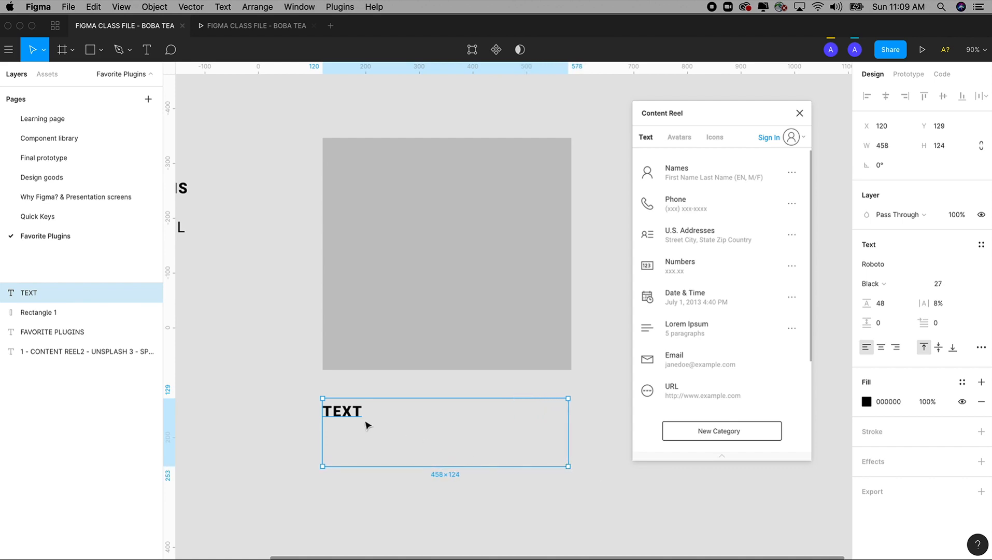
Fill the text box repeatedly with Content Reel's random sample names and phone numbers
{"action": "left_click", "coordinate": [685, 180]}
{"action": "left_click", "coordinate": [684, 180]}
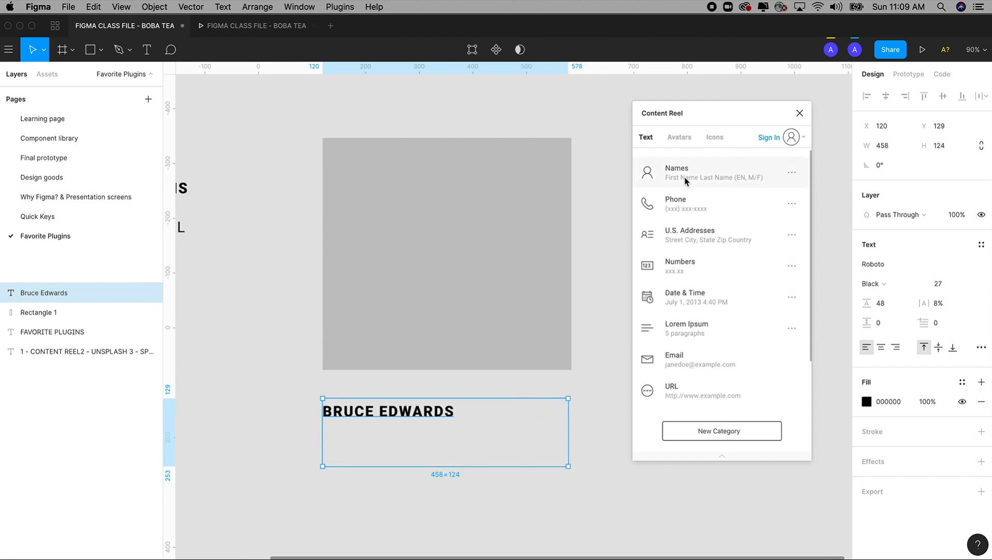
{"action": "left_click", "coordinate": [685, 181]}
{"action": "left_click", "coordinate": [685, 180]}
{"action": "left_click", "coordinate": [684, 181]}
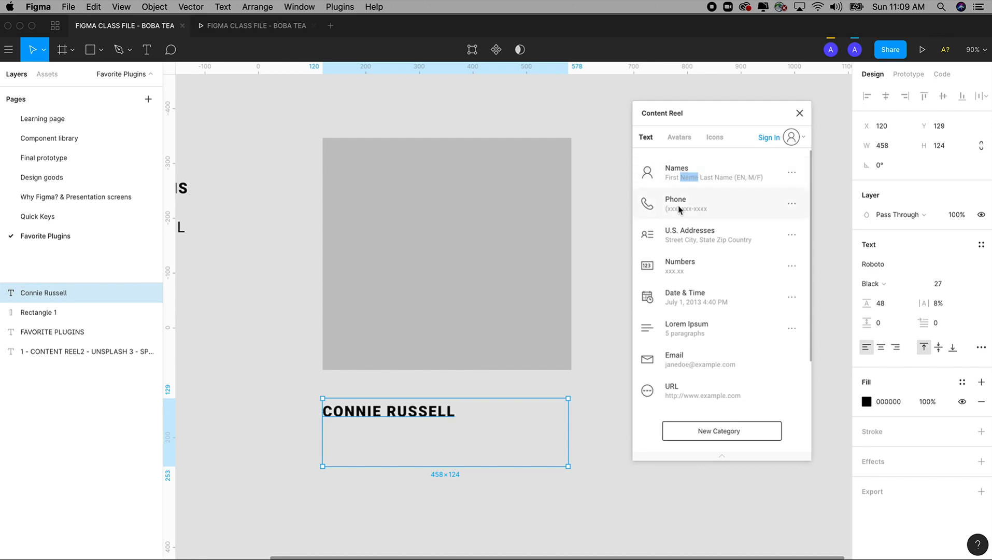
{"action": "left_click", "coordinate": [679, 208]}
{"action": "left_click", "coordinate": [679, 208]}
{"action": "left_click", "coordinate": [679, 208]}
{"action": "left_click", "coordinate": [678, 209]}
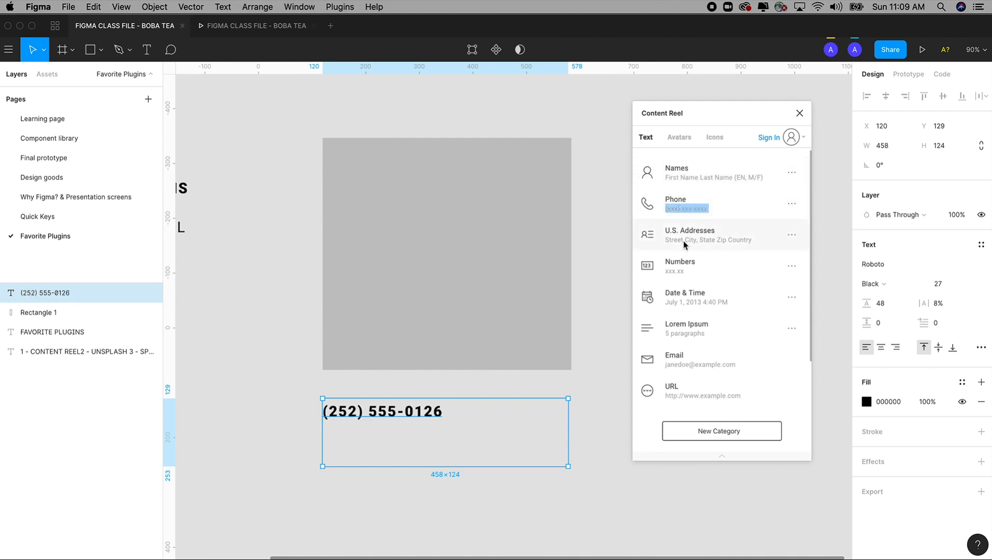
Fill the text box in turn with Content Reel's sample U.S. addresses, Date & Time, Lorem Ipsum and Email content
{"action": "left_click", "coordinate": [683, 240]}
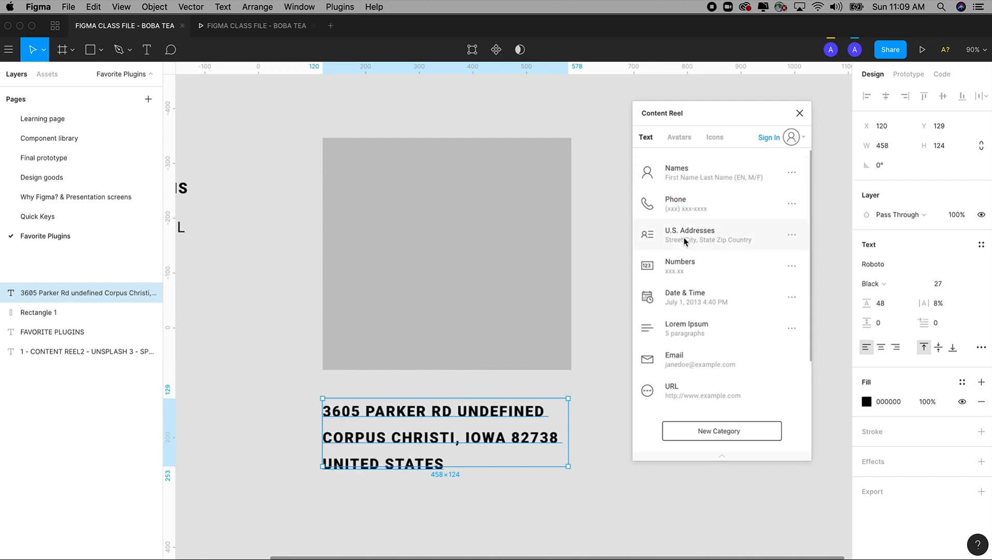
{"action": "left_click", "coordinate": [684, 241]}
{"action": "left_click", "coordinate": [680, 297]}
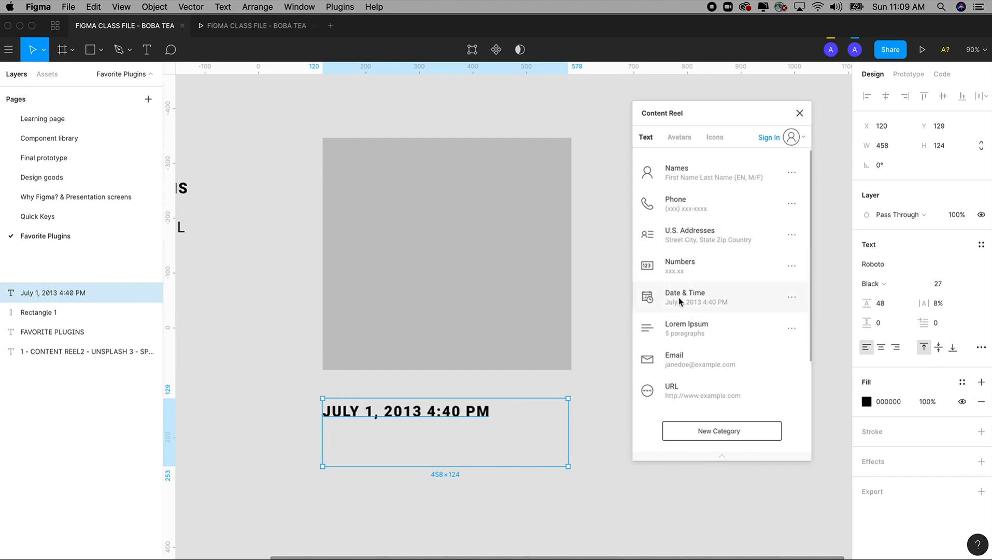
{"action": "left_click", "coordinate": [674, 330]}
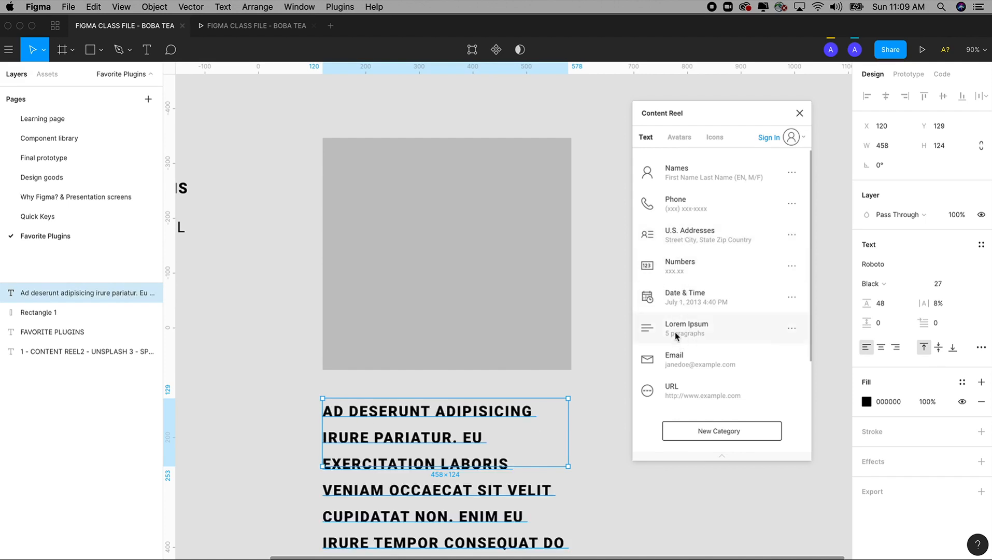
{"action": "left_click", "coordinate": [671, 364]}
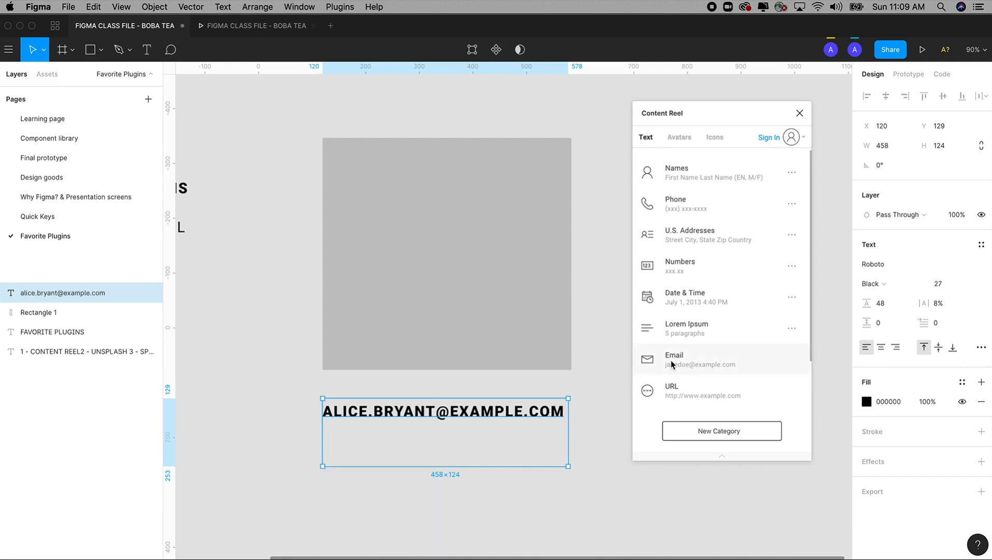
Cycle the text box through several sample URLs and replace them with a random sample name from Content Reel
{"action": "left_click", "coordinate": [674, 396]}
{"action": "left_click", "coordinate": [673, 396]}
{"action": "left_click", "coordinate": [673, 395]}
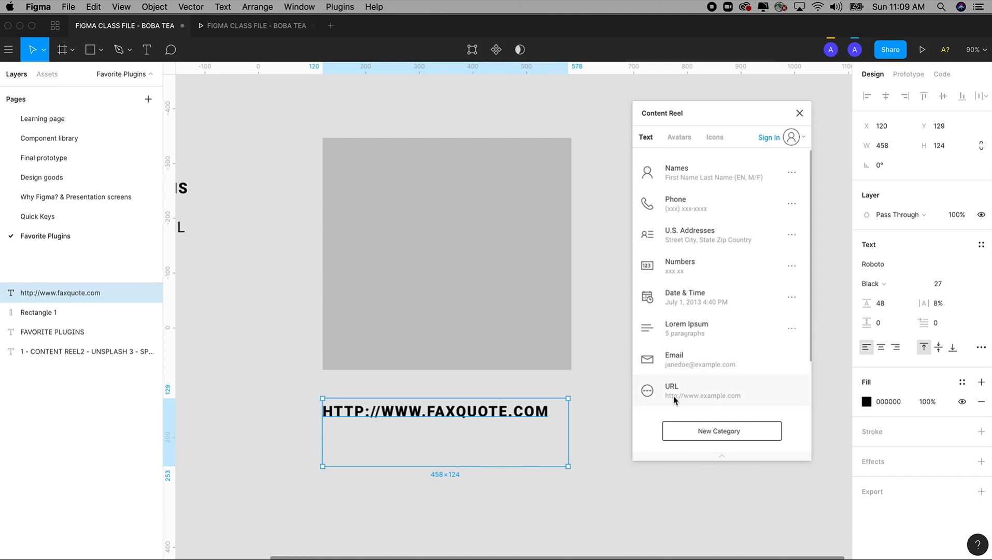
{"action": "left_click", "coordinate": [673, 395]}
{"action": "left_click", "coordinate": [673, 396]}
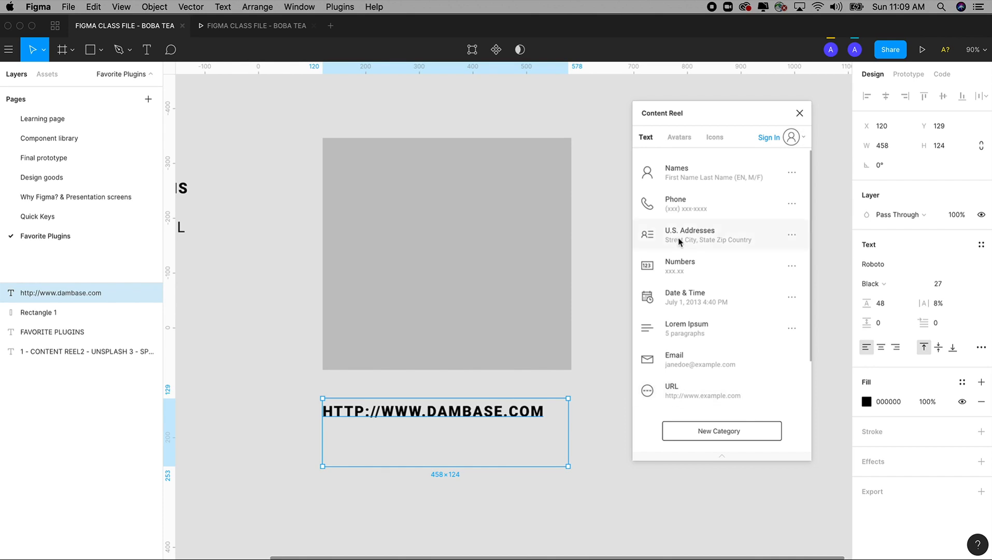
{"action": "left_click", "coordinate": [668, 172]}
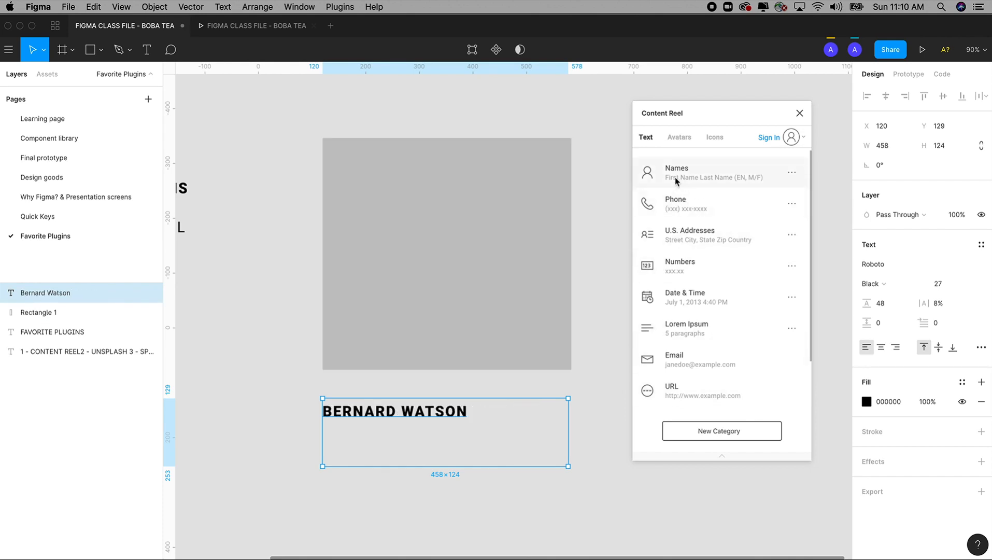
Fill the rectangle above the name with random Male avatar photos from Content Reel, cycling through several
{"action": "left_click", "coordinate": [418, 260]}
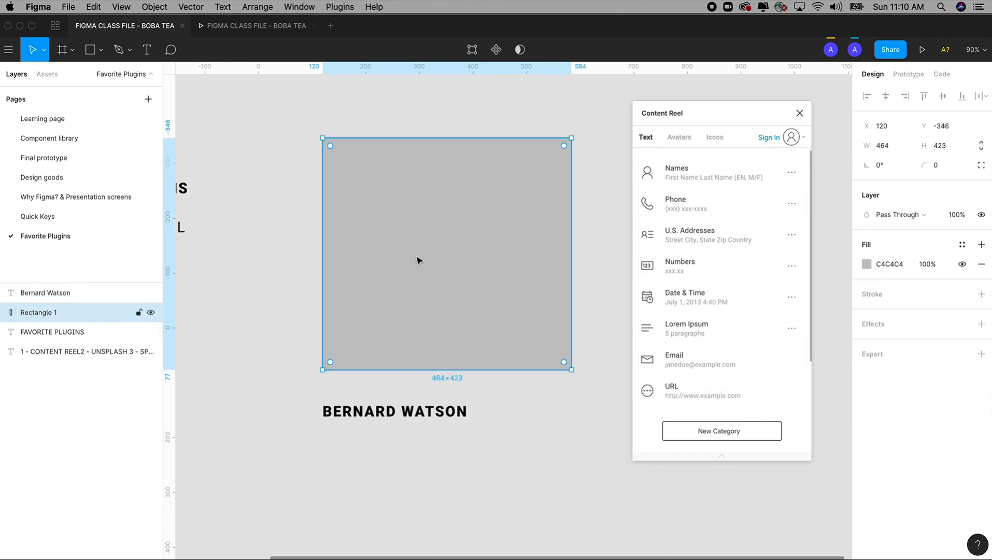
{"action": "left_click", "coordinate": [676, 139]}
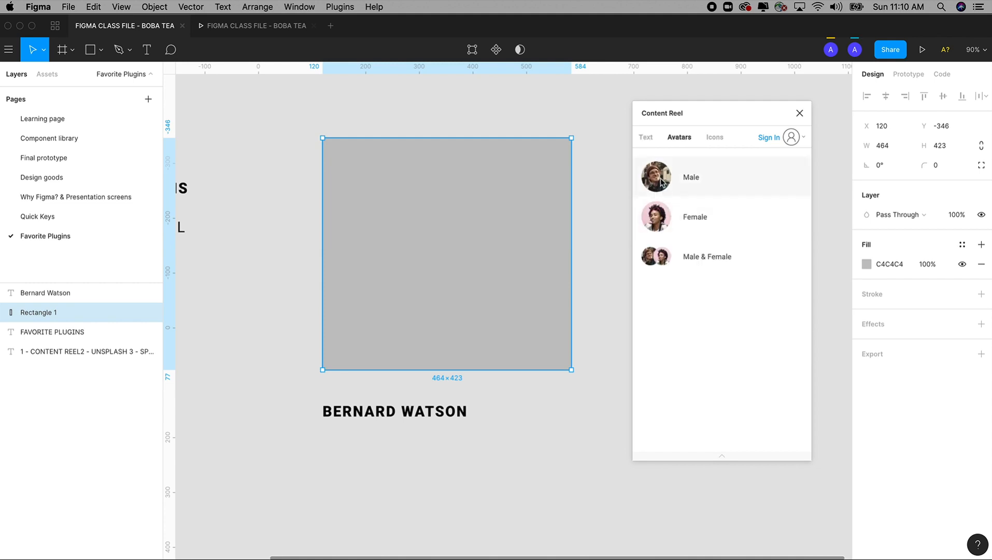
{"action": "left_click", "coordinate": [662, 181]}
{"action": "left_click", "coordinate": [662, 181]}
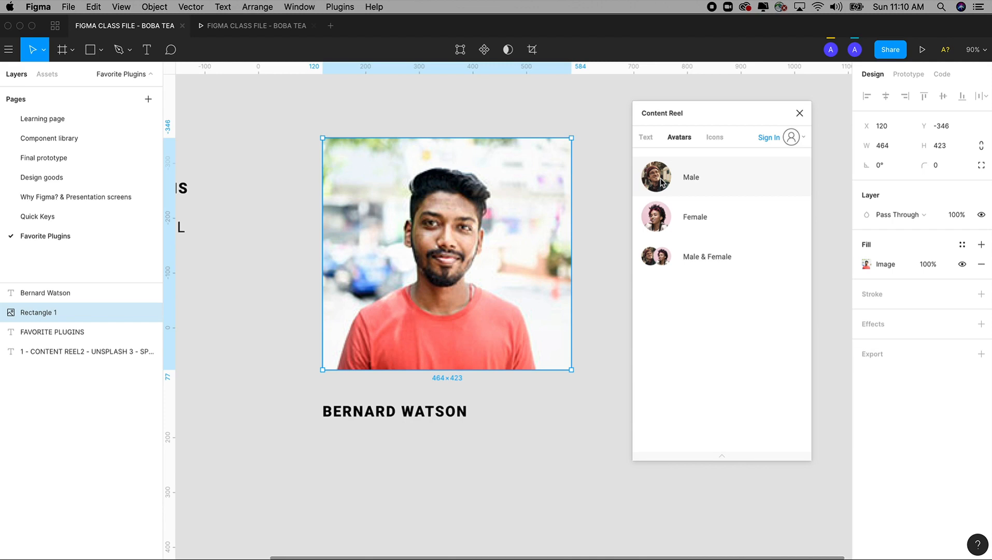
{"action": "left_click", "coordinate": [662, 181]}
{"action": "left_click", "coordinate": [658, 178]}
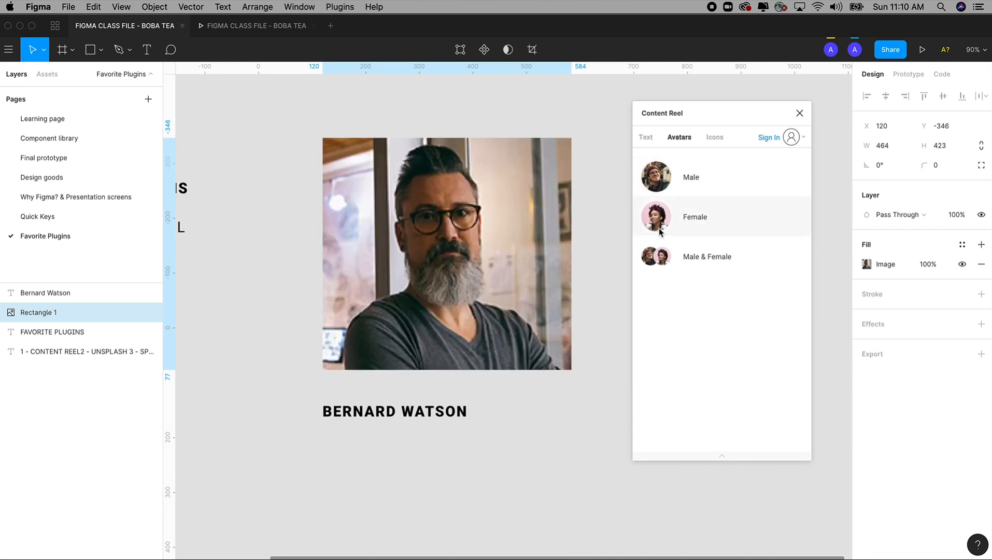
Cycle the rectangle's fill through random Female, Male & Female and Male avatars from Content Reel, finishing with a Female photo
{"action": "left_click", "coordinate": [660, 232]}
{"action": "left_click", "coordinate": [659, 232]}
{"action": "left_click", "coordinate": [659, 232]}
{"action": "left_click", "coordinate": [658, 265]}
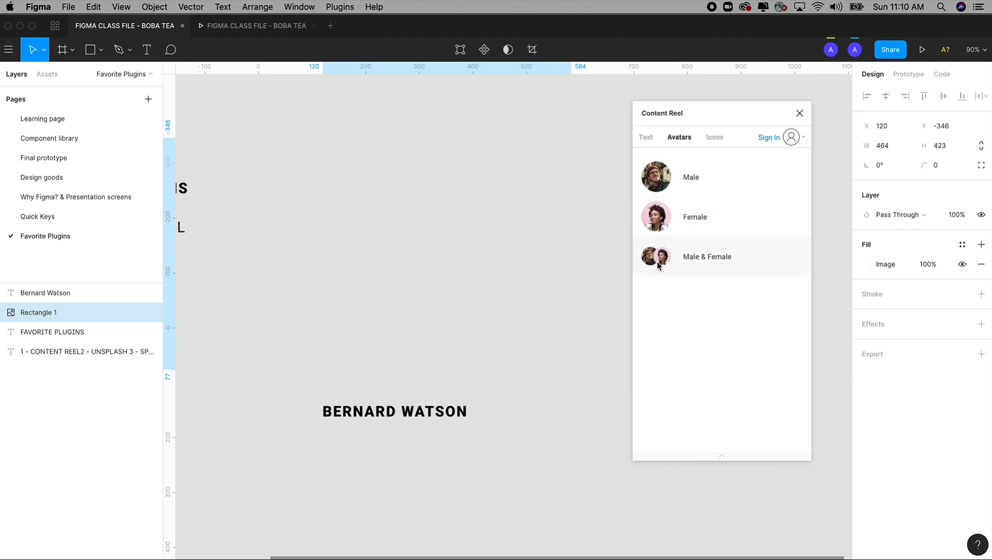
{"action": "left_click", "coordinate": [658, 262]}
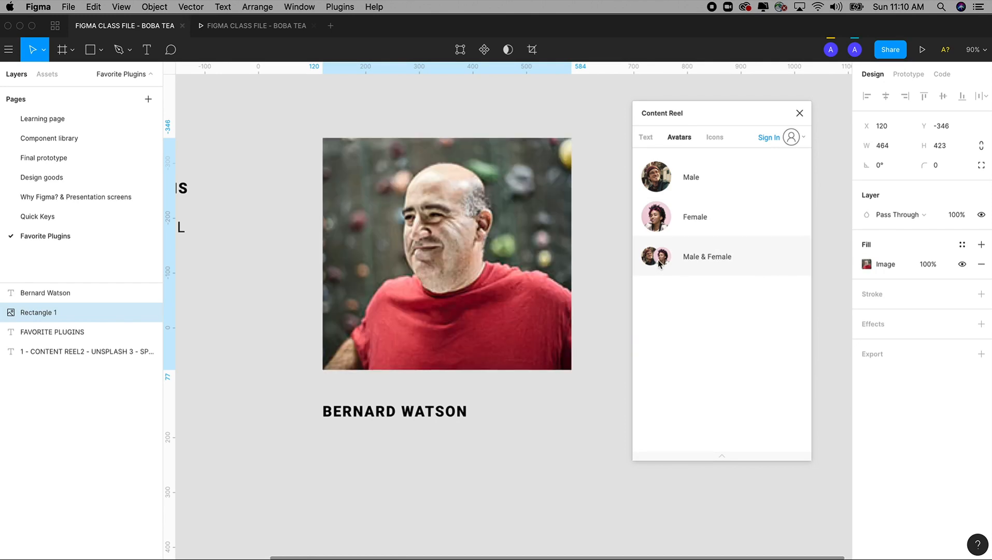
{"action": "left_click", "coordinate": [659, 263]}
{"action": "left_click", "coordinate": [659, 264]}
{"action": "left_click", "coordinate": [659, 263]}
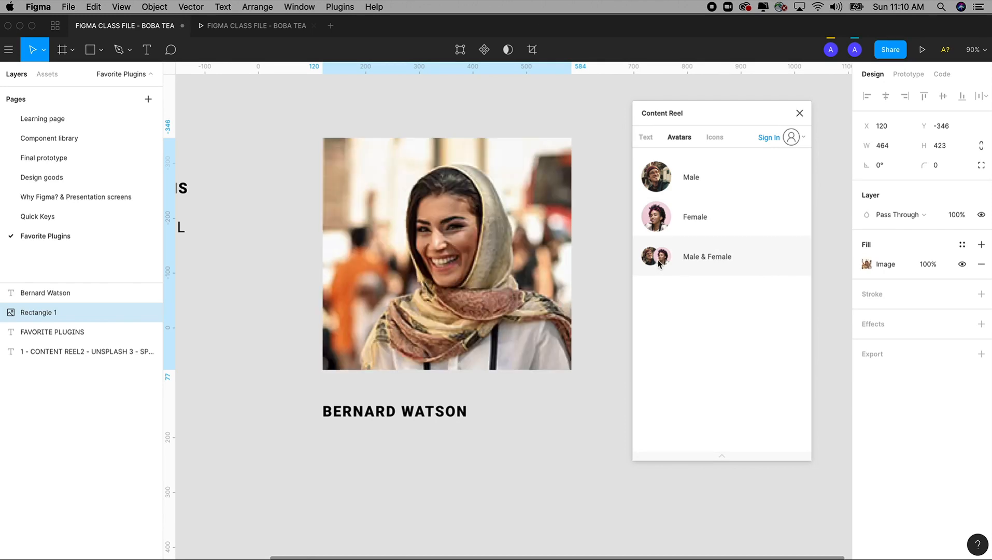
{"action": "left_click", "coordinate": [657, 219]}
{"action": "left_click", "coordinate": [657, 219]}
{"action": "left_click", "coordinate": [658, 174]}
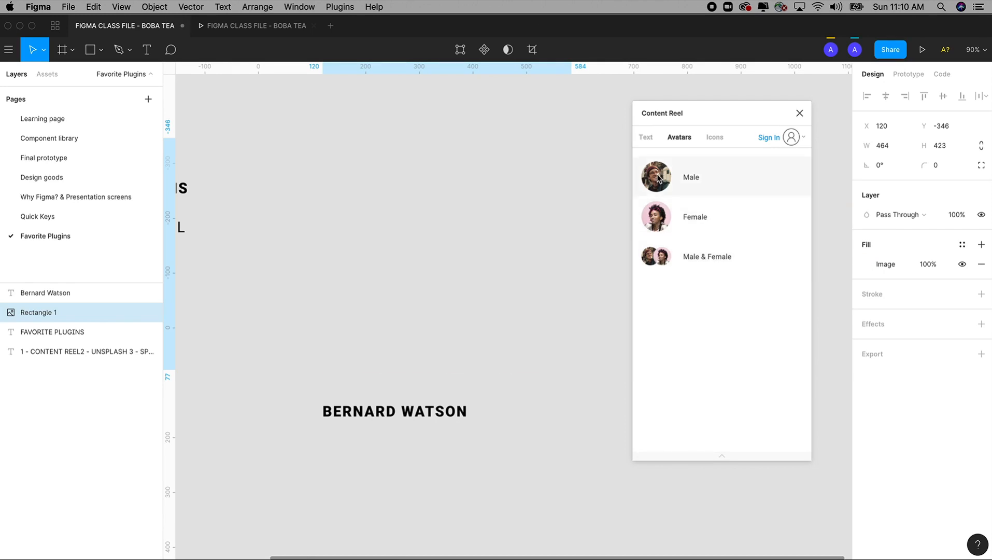
{"action": "left_click", "coordinate": [657, 219]}
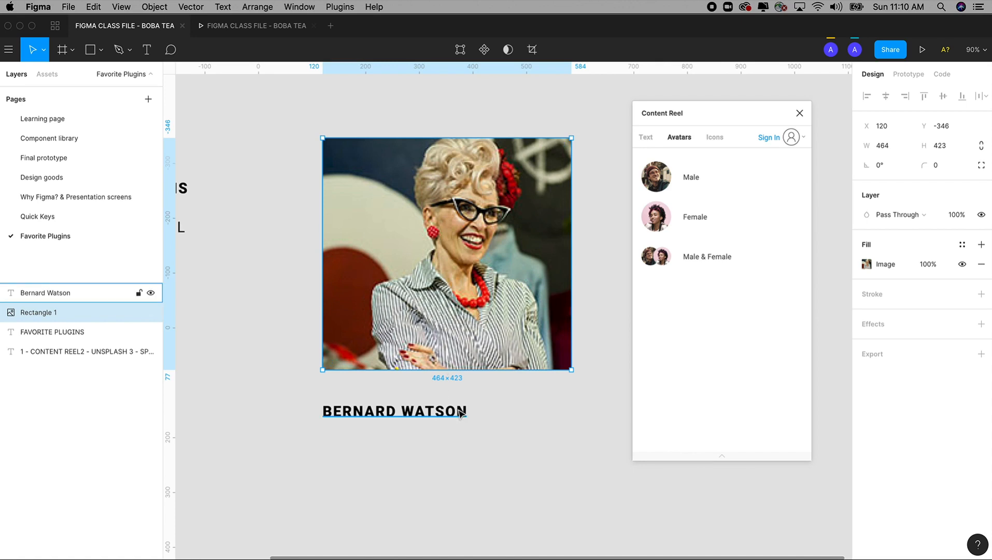
View Content Reel's icon collection, then switch to Chrome and search the Noun Project site for "profile icon"
{"action": "left_click", "coordinate": [713, 141]}
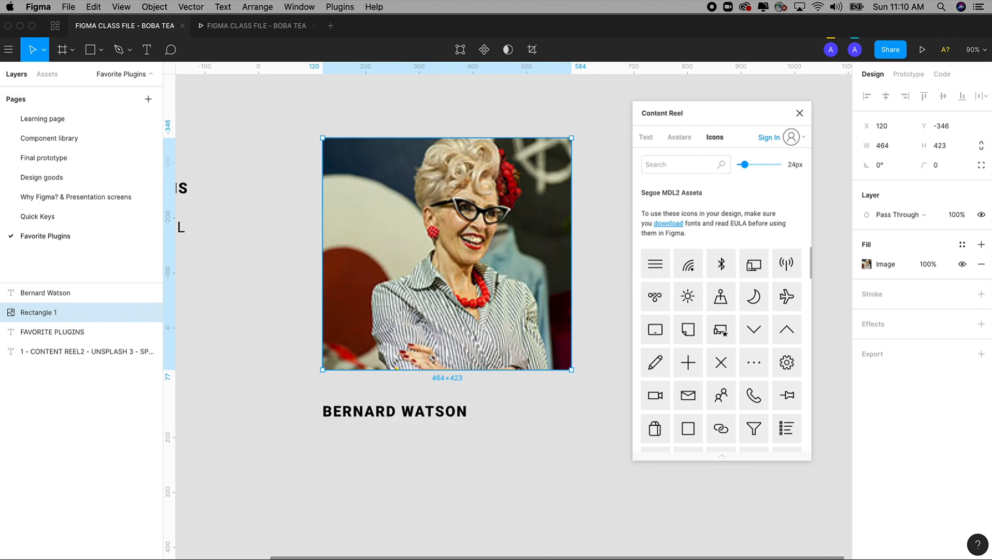
{"action": "key", "text": "super+Tab"}
{"action": "left_click_drag", "start_coordinate": [385, 35], "coordinate": [404, 95]}
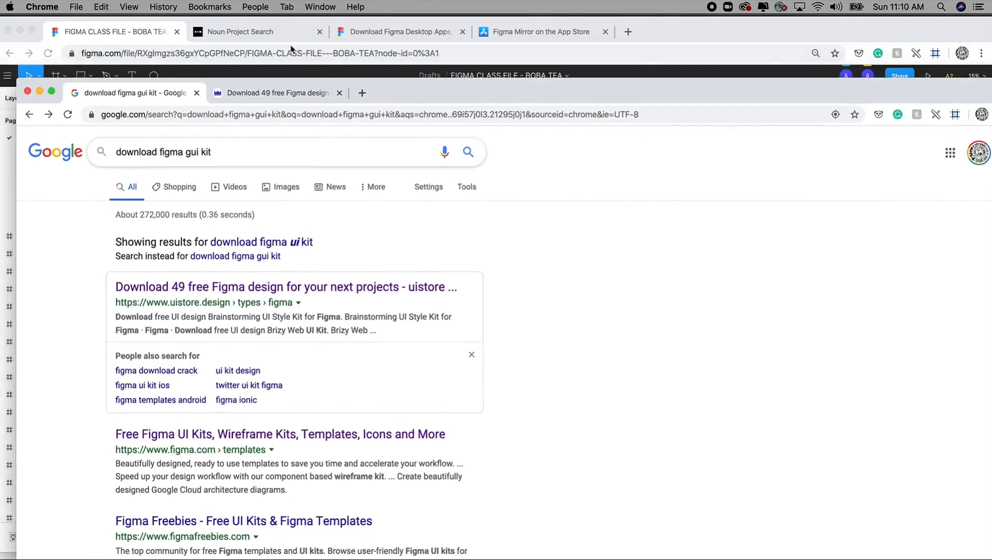
{"action": "left_click", "coordinate": [284, 37]}
{"action": "left_click_drag", "start_coordinate": [305, 96], "coordinate": [240, 95]}
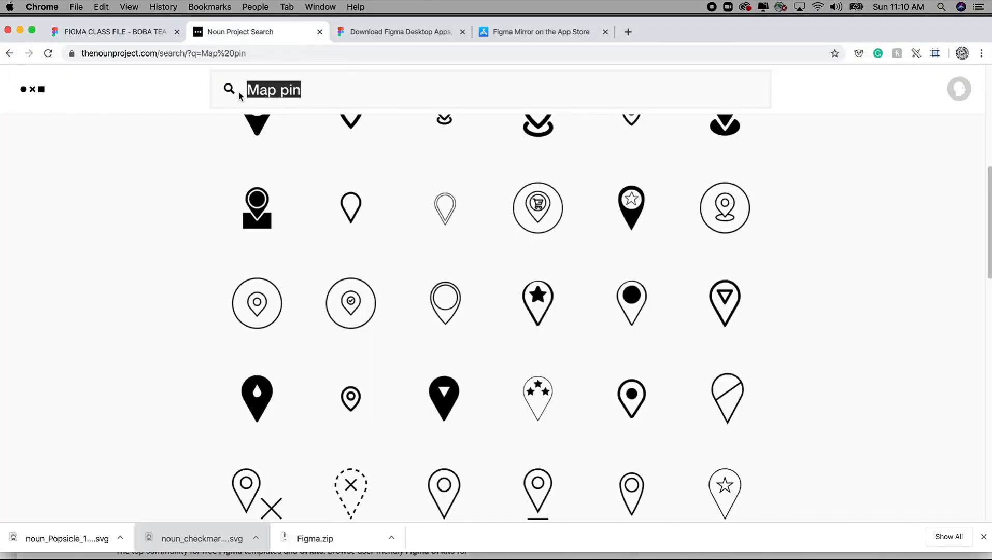
{"action": "type", "text": "profile icon"}
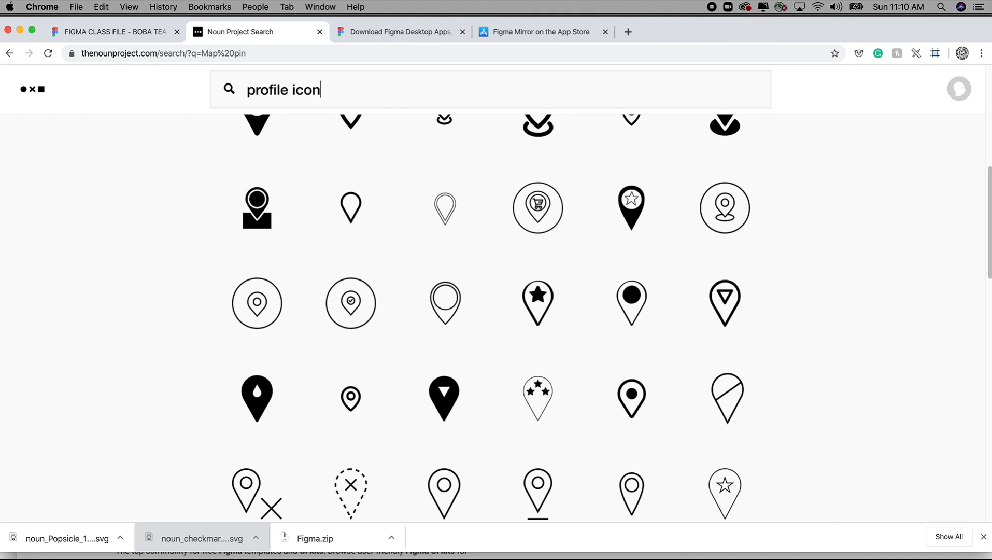
{"action": "key", "text": "Return"}
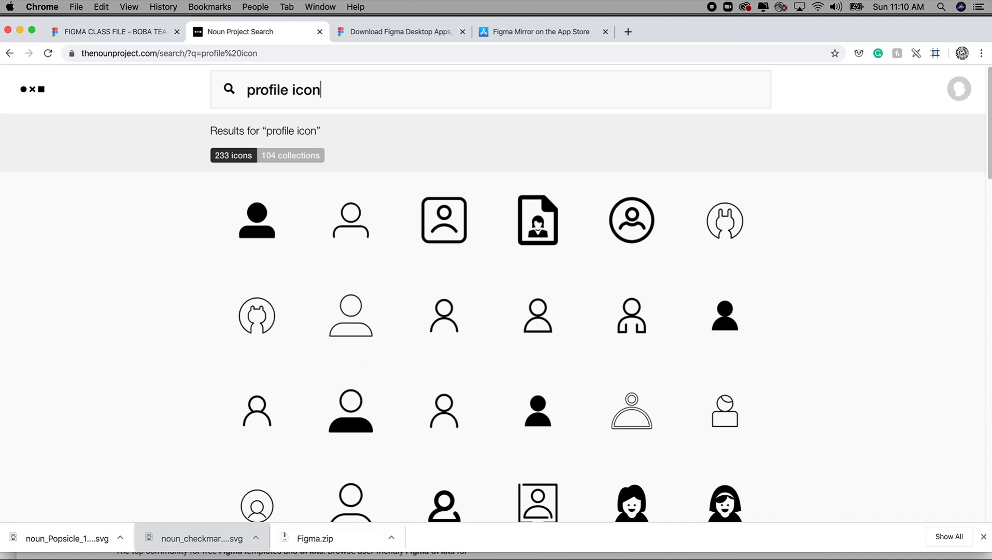
Switch back to Figma, replace the Content Reel plugin with Unsplash and place its window clear of the selected photo
{"action": "key", "text": "super+Tab"}
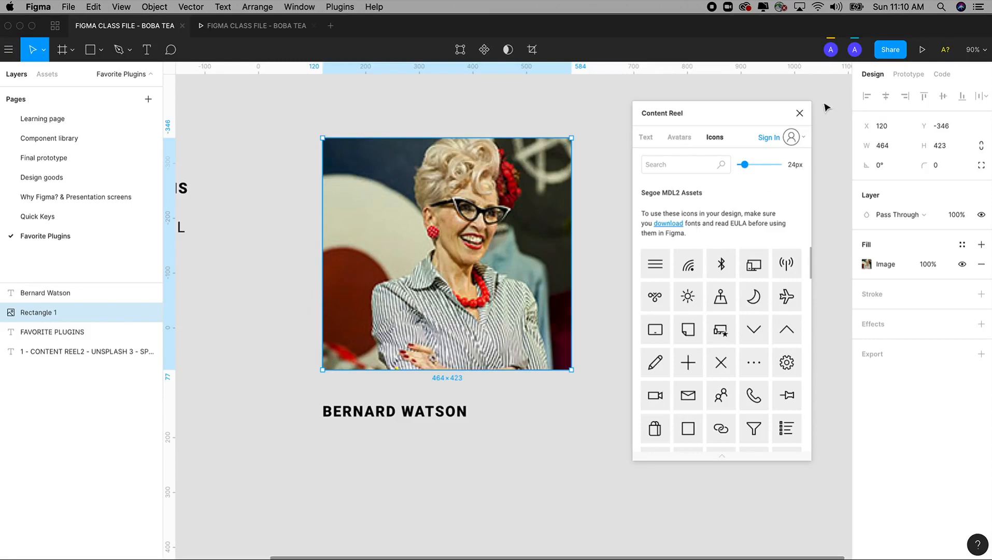
{"action": "left_click", "coordinate": [799, 113]}
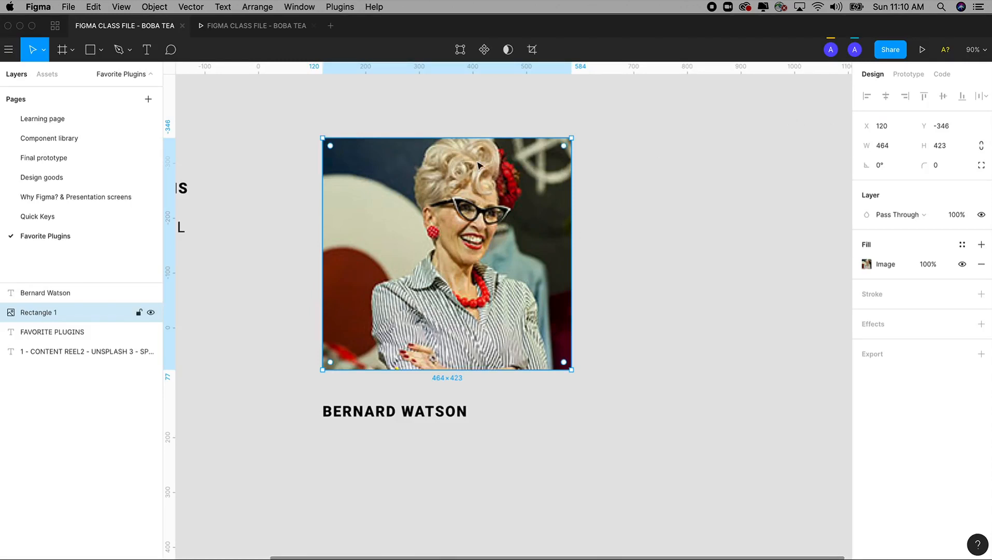
{"action": "left_click_drag", "start_coordinate": [346, 185], "coordinate": [475, 184]}
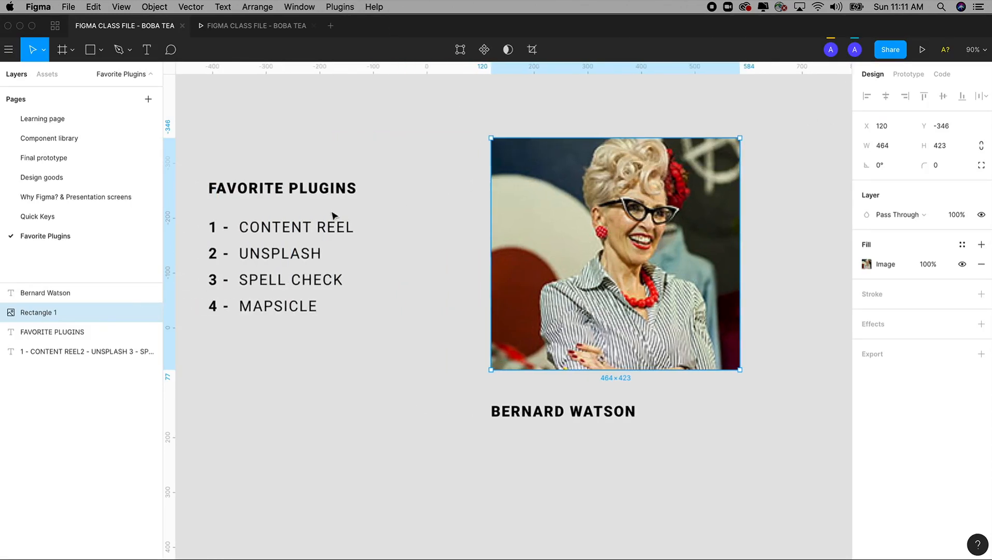
{"action": "scroll", "coordinate": [344, 223], "scroll_direction": "right", "scroll_amount": 6}
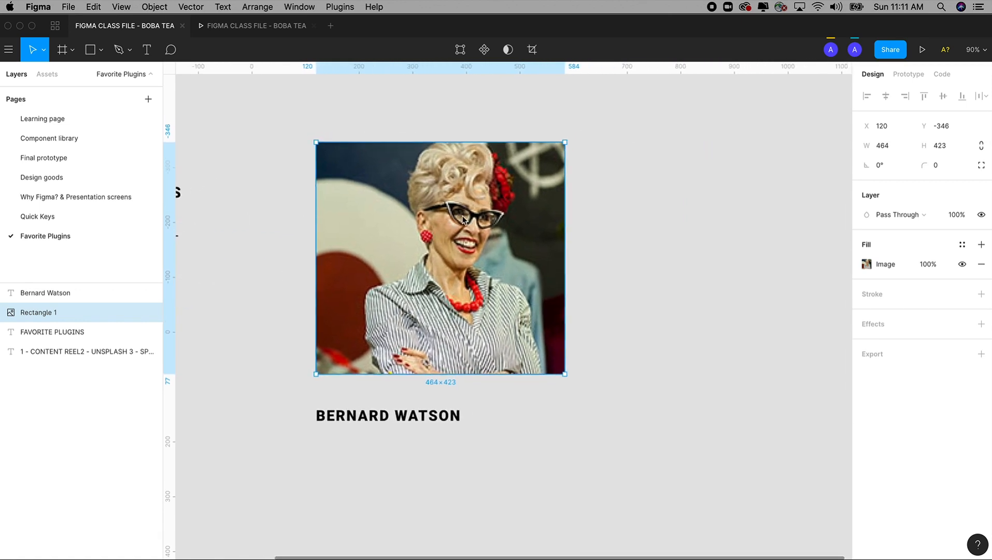
{"action": "left_click", "coordinate": [339, 7]}
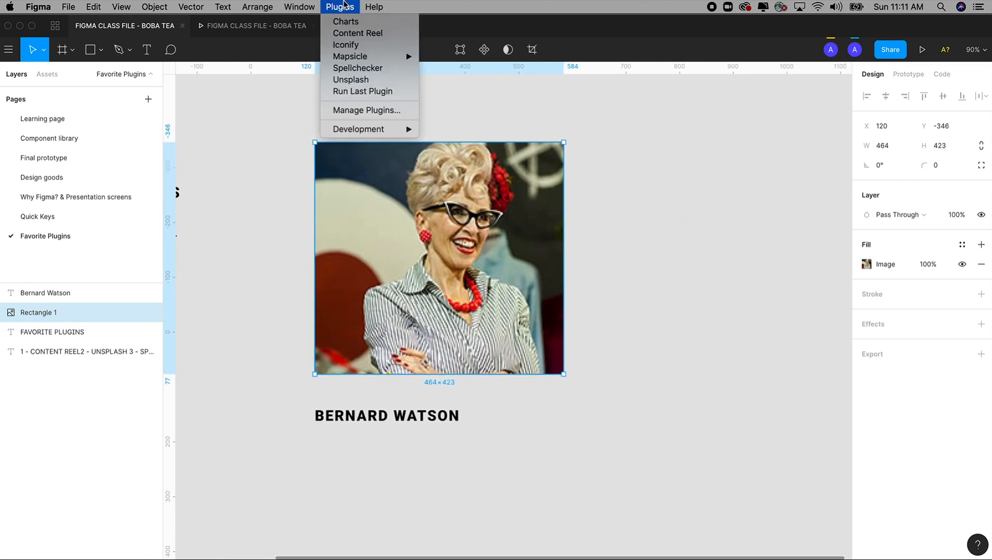
{"action": "left_click", "coordinate": [359, 79]}
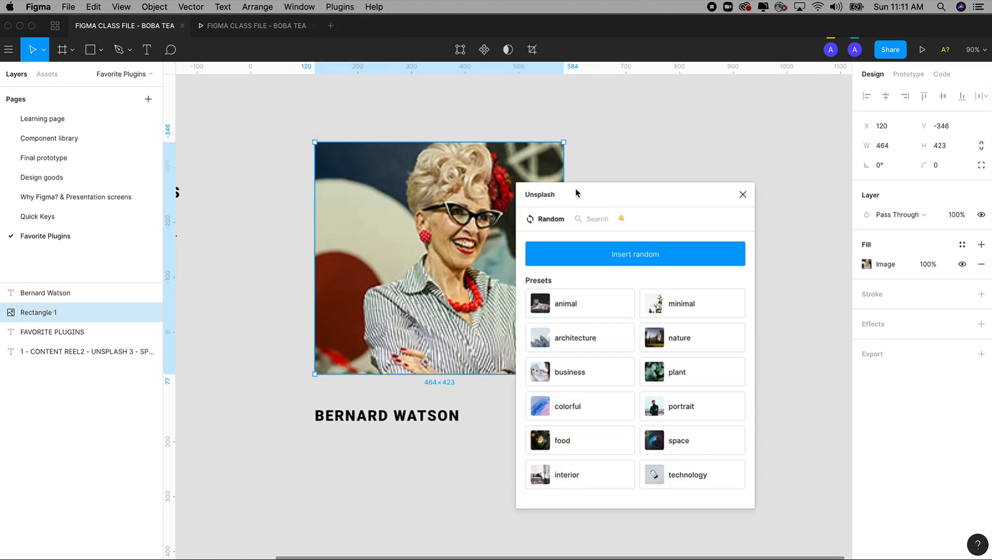
{"action": "left_click_drag", "start_coordinate": [577, 194], "coordinate": [667, 146]}
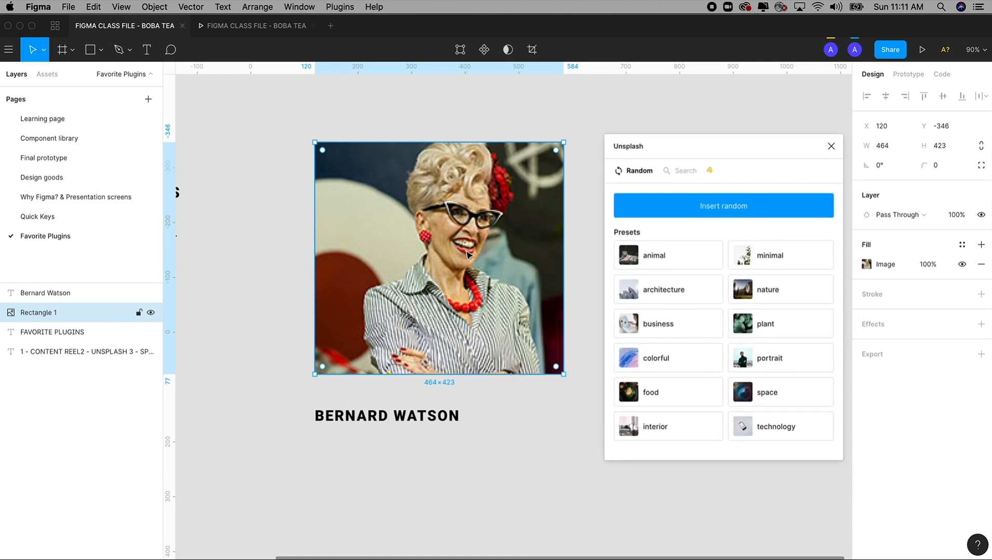
Fill the rectangle in turn with a random Unsplash photo and photos from the animal, architecture and nature presets
{"action": "left_click", "coordinate": [714, 210]}
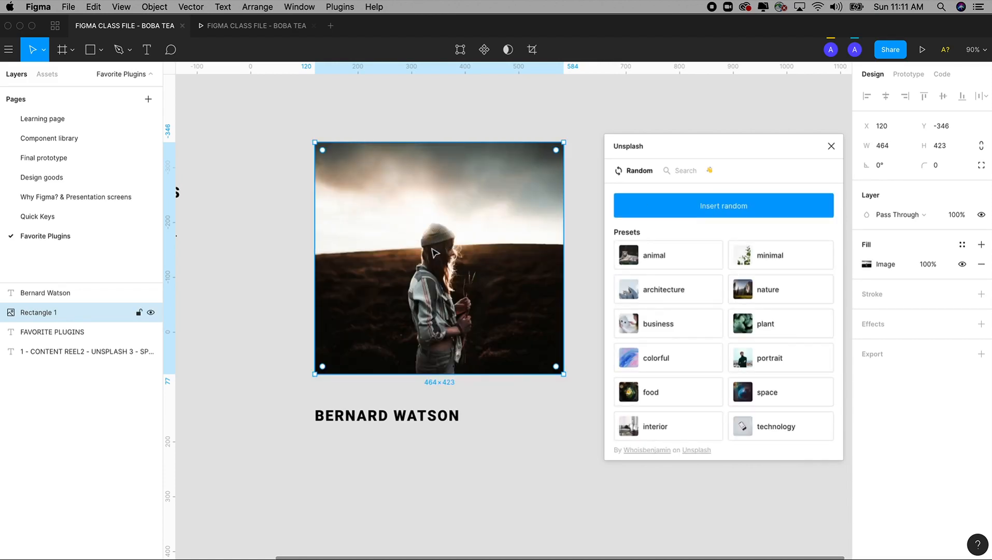
{"action": "left_click", "coordinate": [654, 259]}
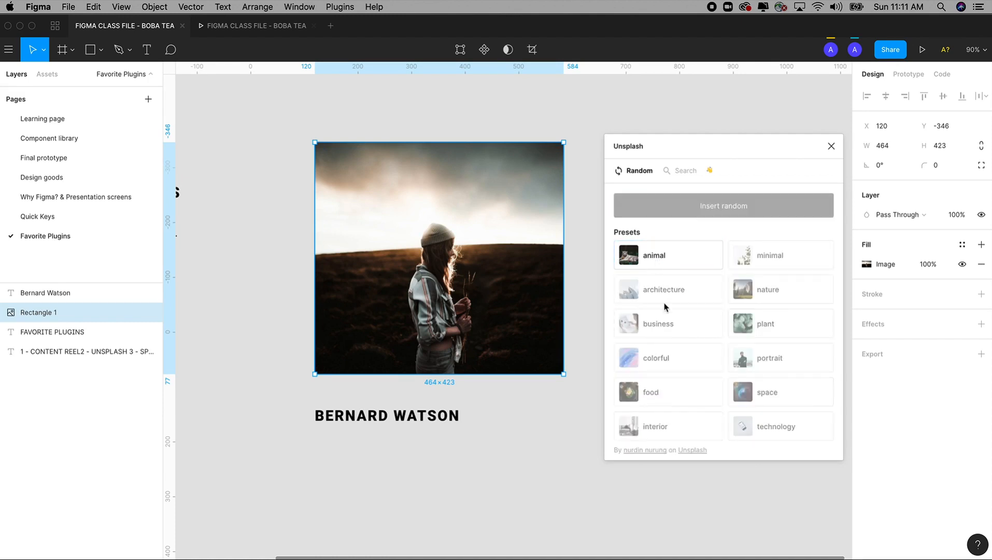
{"action": "left_click", "coordinate": [665, 291]}
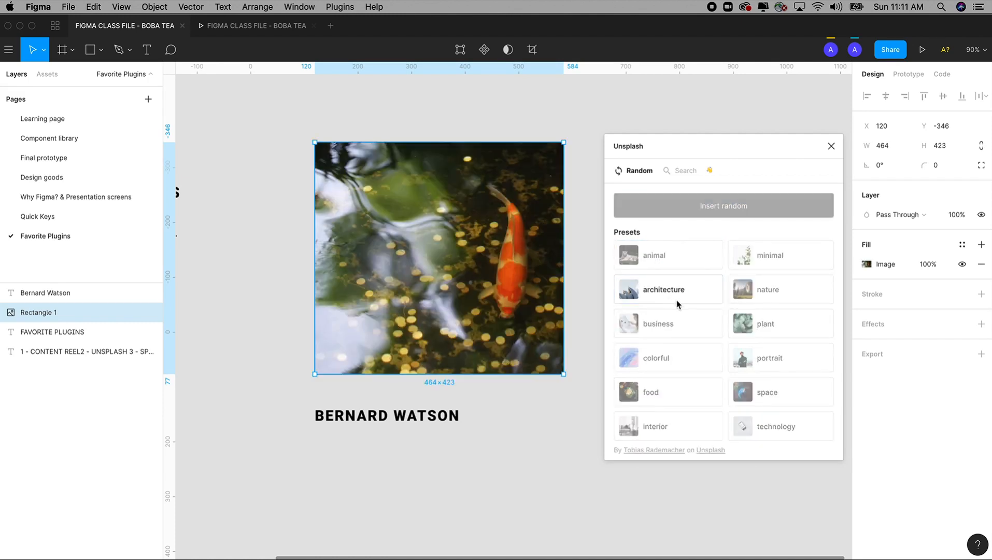
{"action": "left_click", "coordinate": [661, 291]}
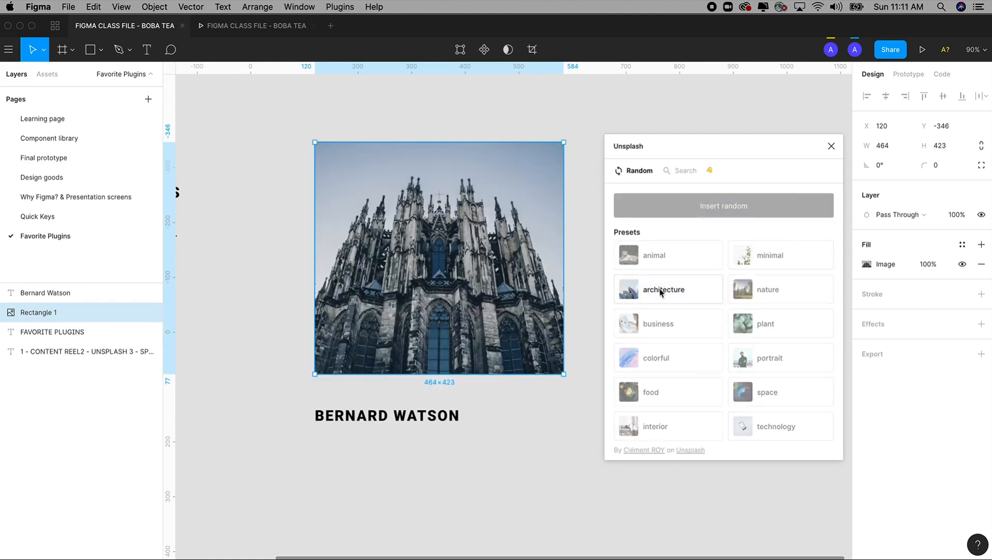
{"action": "left_click", "coordinate": [659, 289]}
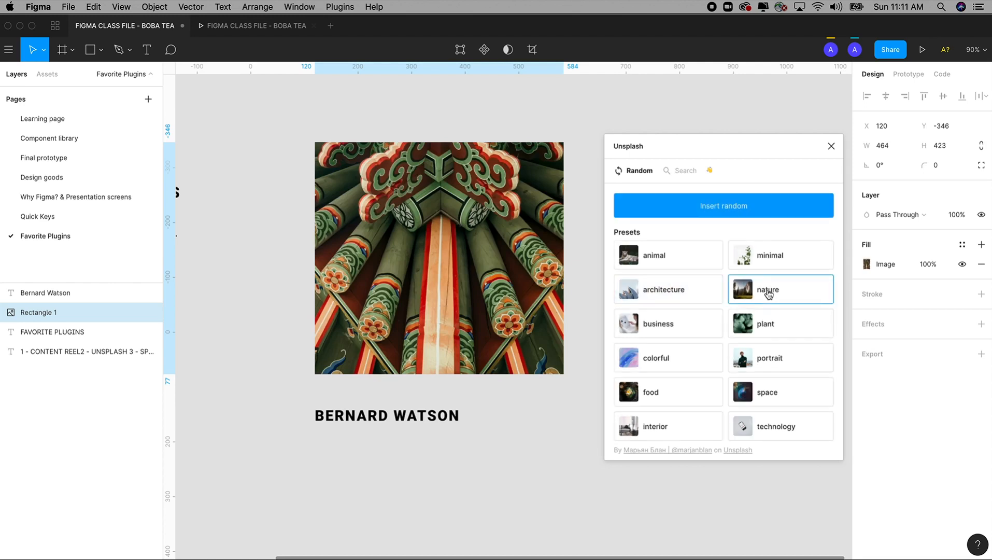
{"action": "left_click", "coordinate": [768, 293]}
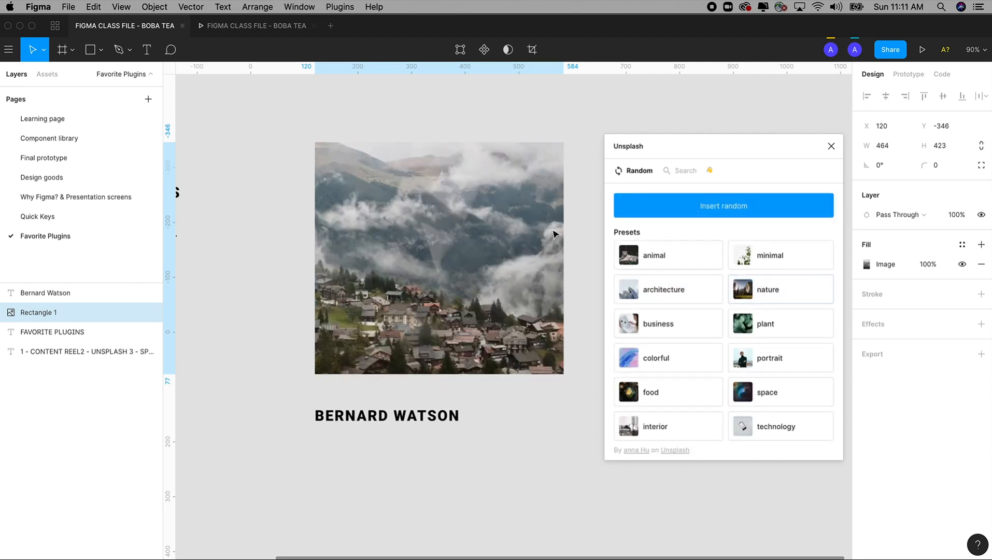
Replace the photo rectangle with a circle about 391 × 391 and fill it with Unsplash's portrait, then space preset
{"action": "left_click", "coordinate": [452, 227]}
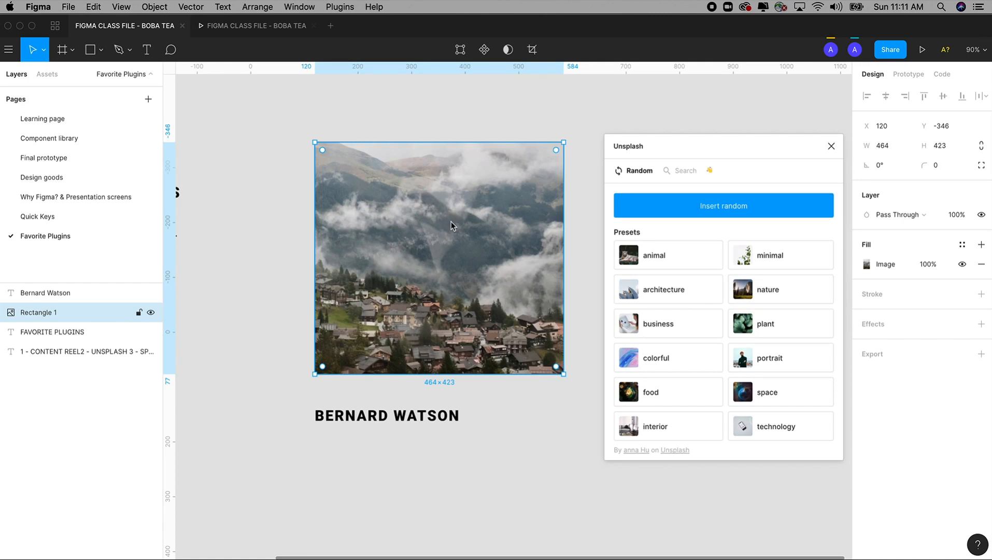
{"action": "key", "text": "Delete"}
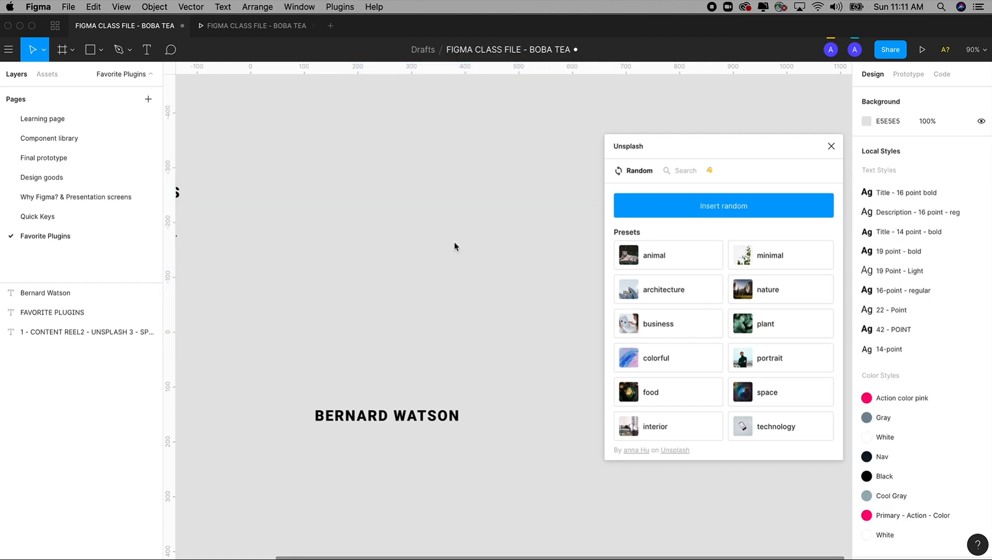
{"action": "key", "text": "o"}
{"action": "left_click_drag", "start_coordinate": [332, 157], "coordinate": [542, 372]}
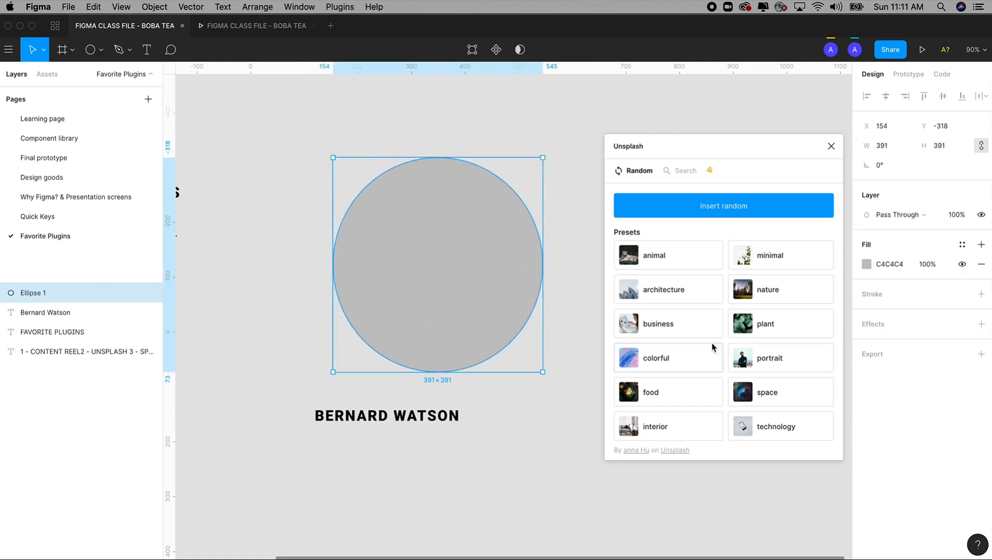
{"action": "left_click", "coordinate": [767, 357]}
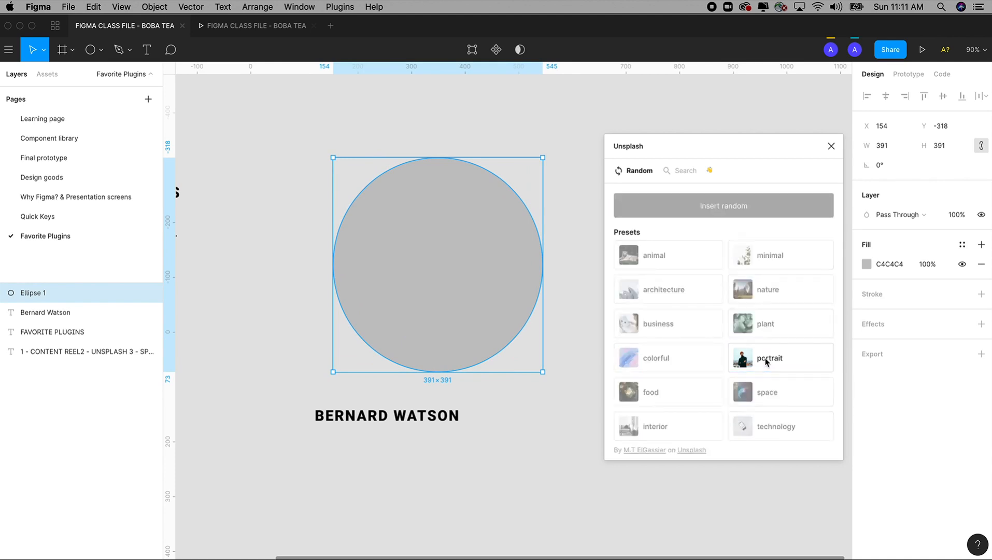
{"action": "left_click", "coordinate": [767, 392]}
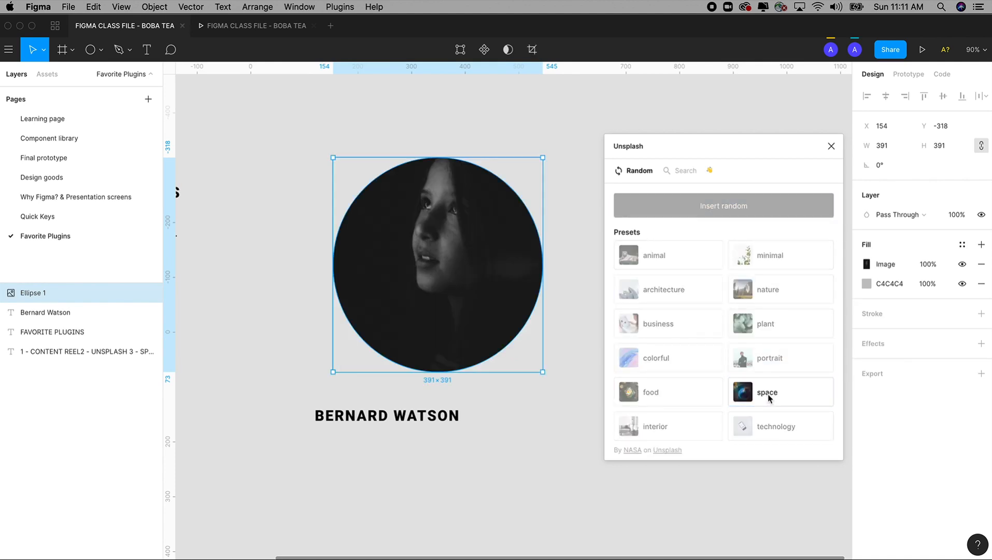
Search the Unsplash plugin's photos for "Tiger"
{"action": "left_click", "coordinate": [683, 171]}
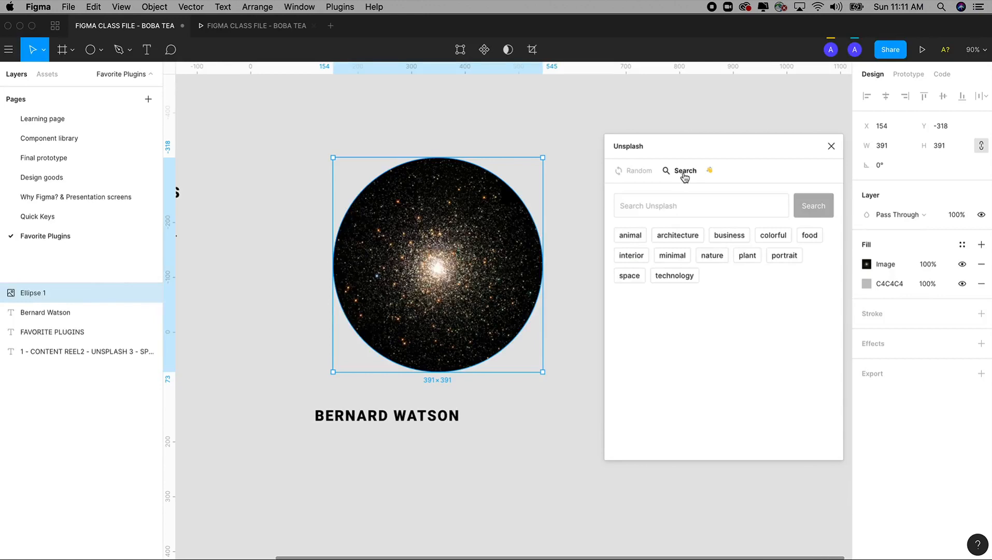
{"action": "left_click", "coordinate": [660, 208]}
{"action": "type", "text": "Tiger"}
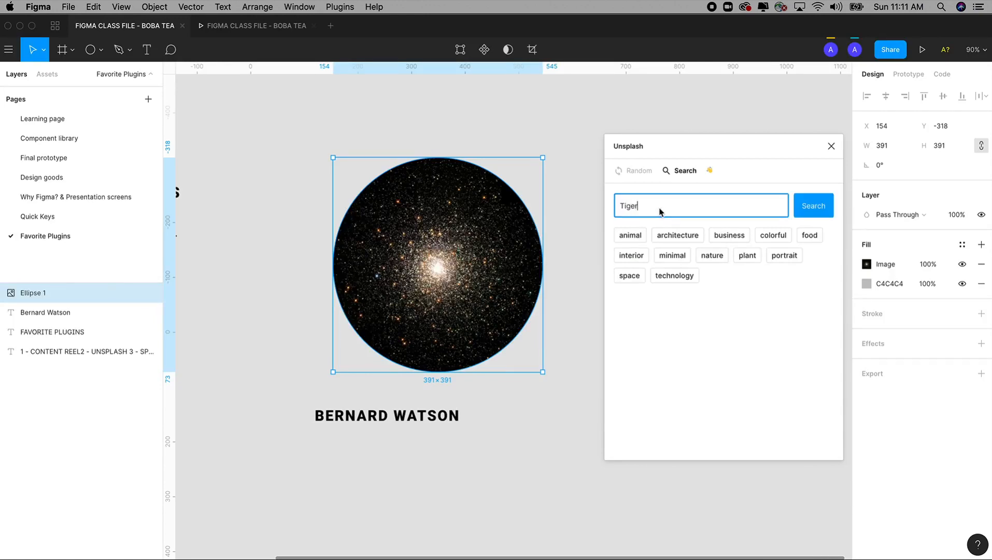
{"action": "key", "text": "Return"}
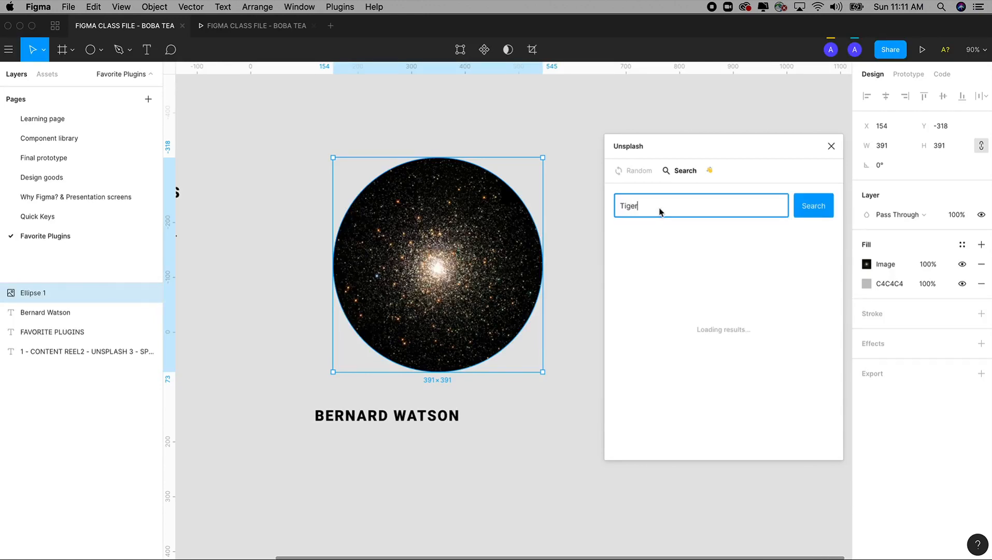
Try several tiger photos in the circle, finish with the tiger in profile on a dark background, and close Unsplash
{"action": "left_click", "coordinate": [677, 317]}
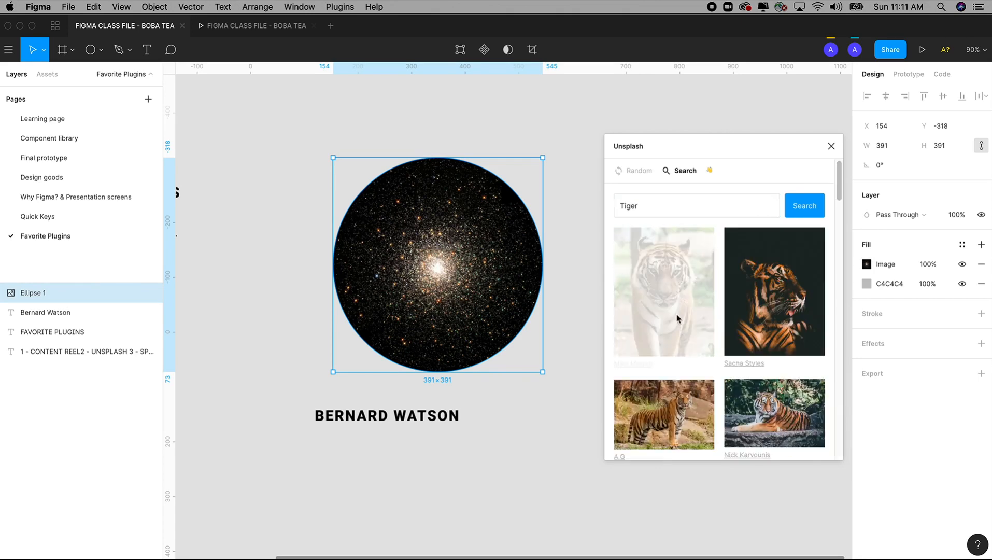
{"action": "left_click", "coordinate": [748, 319]}
{"action": "left_click", "coordinate": [665, 414]}
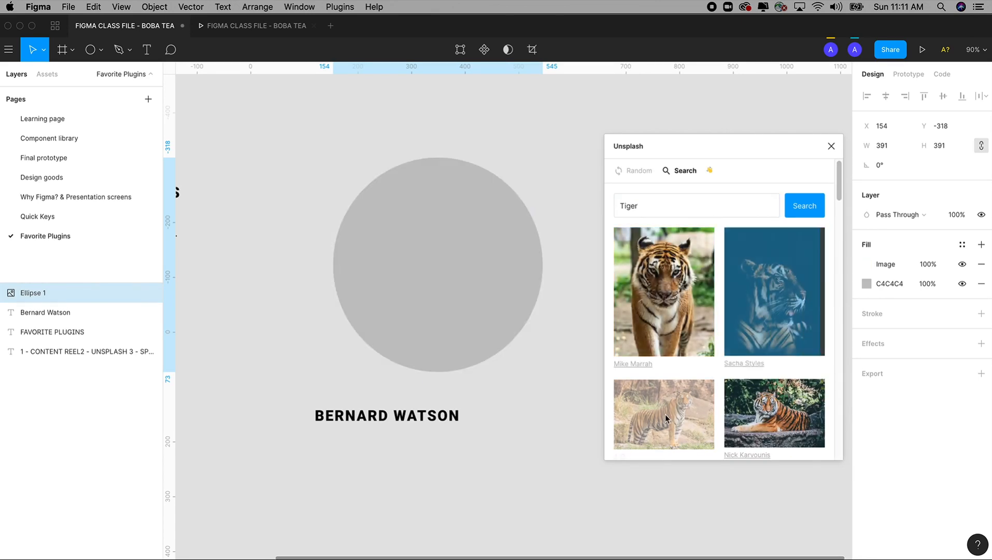
{"action": "left_click", "coordinate": [777, 415]}
{"action": "left_click", "coordinate": [664, 290]}
{"action": "left_click", "coordinate": [774, 291]}
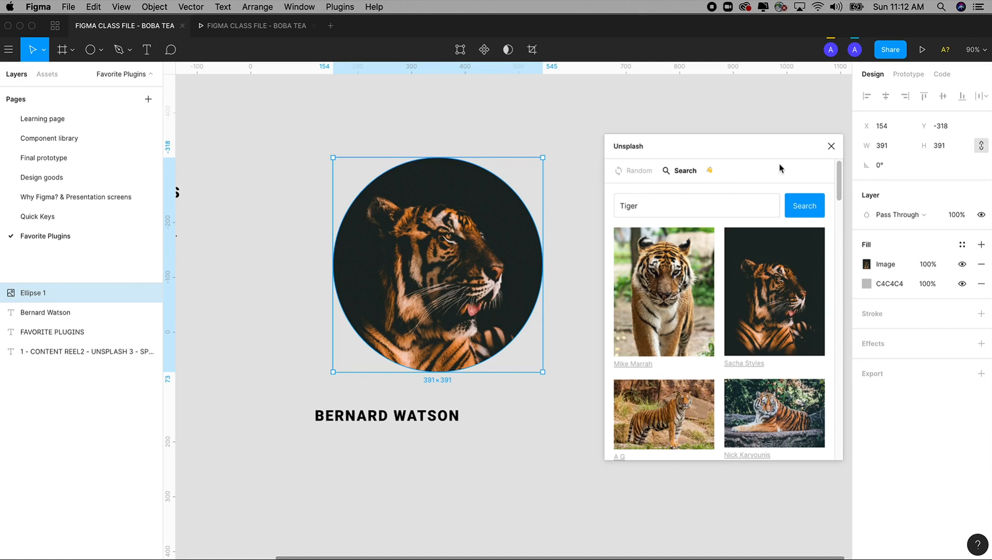
{"action": "left_click", "coordinate": [831, 146]}
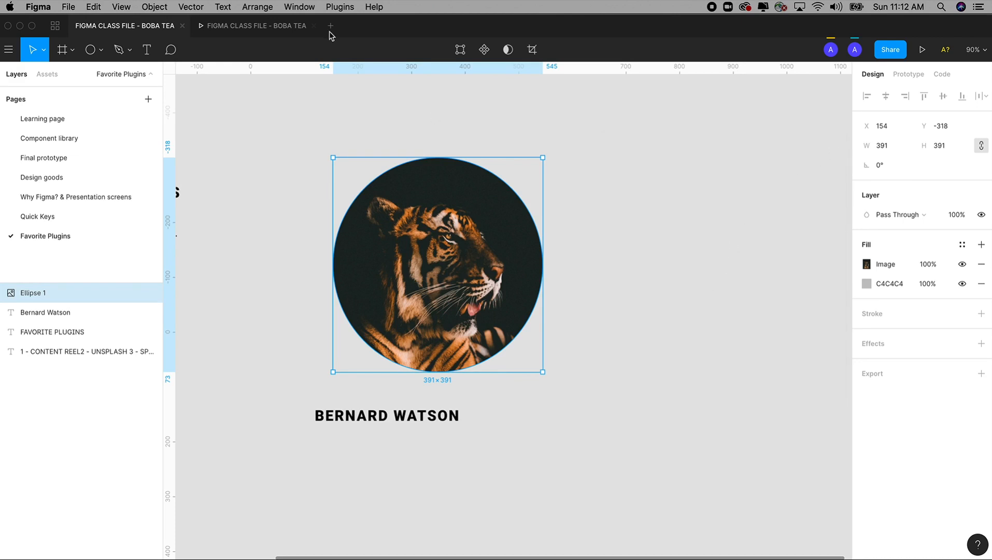
Try to run Spellchecker on the FAVORITE PLUGINS heading and its numbered list together
{"action": "left_click", "coordinate": [352, 6]}
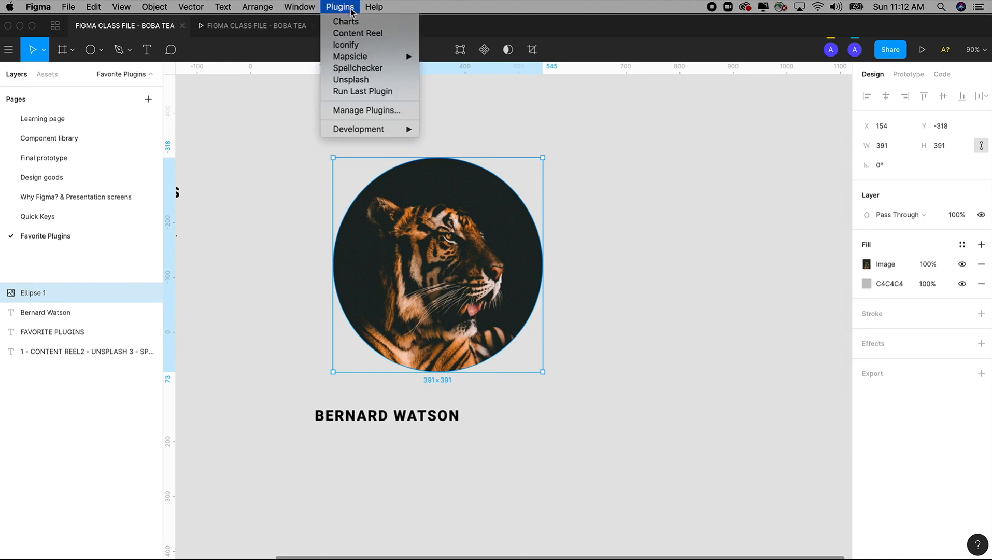
{"action": "left_click", "coordinate": [607, 181]}
{"action": "scroll", "coordinate": [496, 254], "scroll_direction": "left", "scroll_amount": 10}
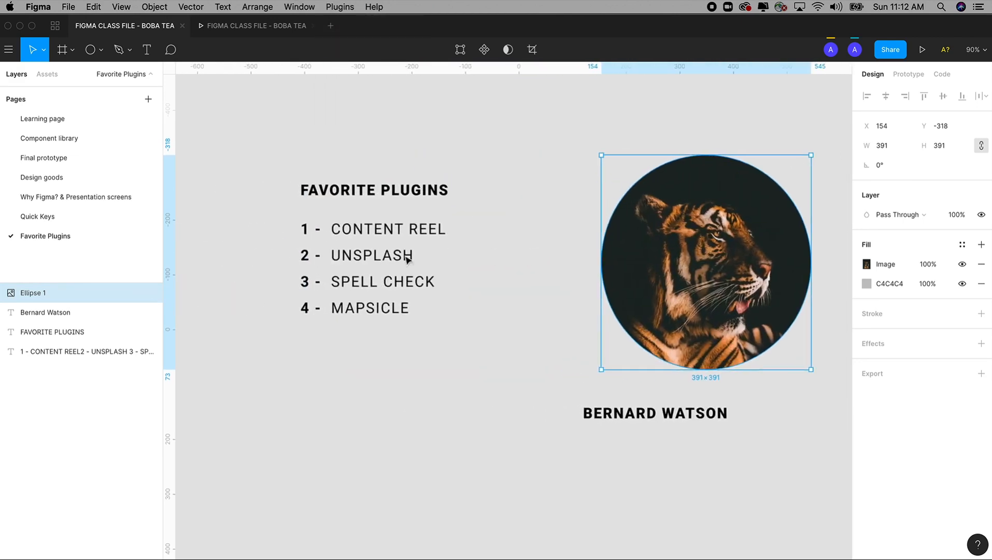
{"action": "left_click_drag", "start_coordinate": [262, 136], "coordinate": [512, 418]}
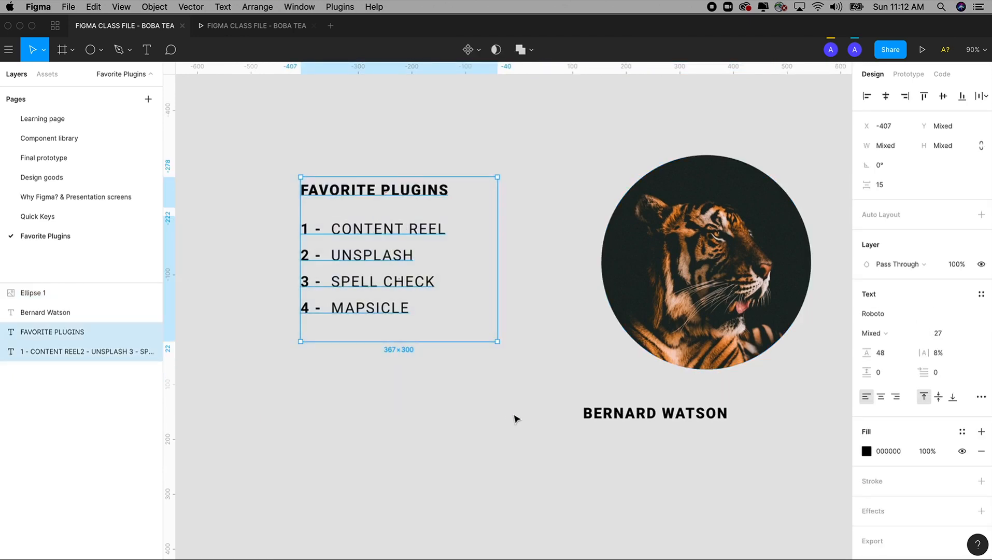
{"action": "left_click", "coordinate": [340, 7]}
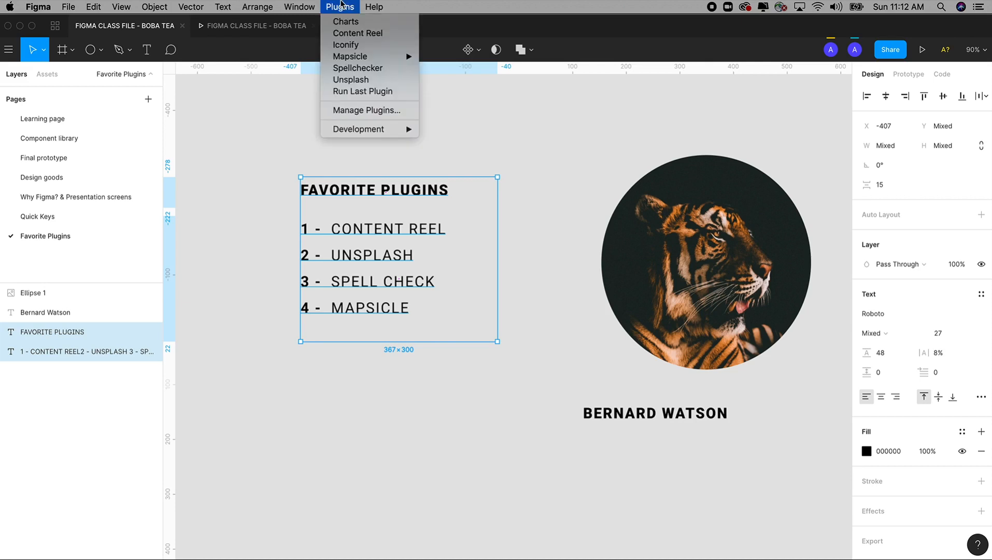
{"action": "left_click", "coordinate": [369, 72]}
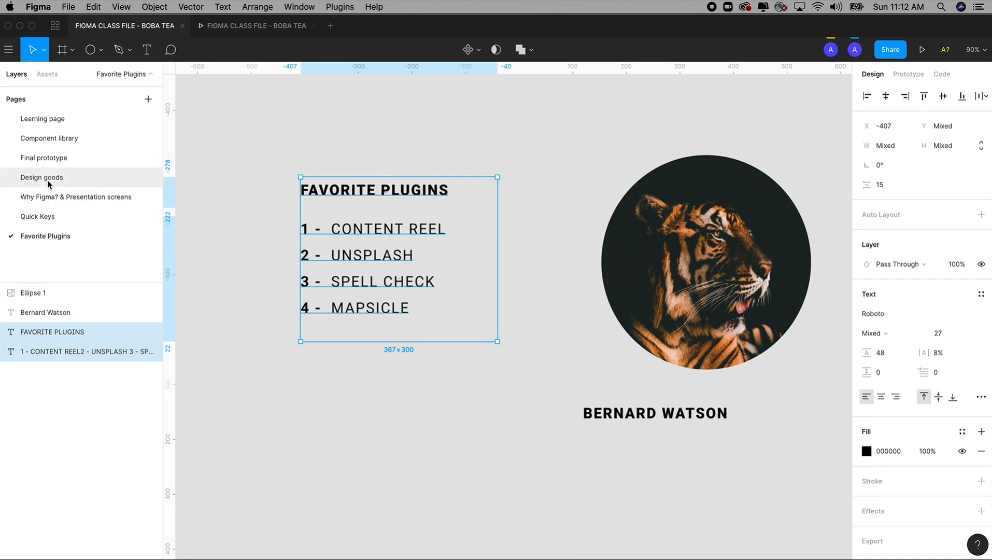
Open the Quick Keys page and try to run Spellchecker on the TOOLS heading and its list together
{"action": "left_click", "coordinate": [54, 198]}
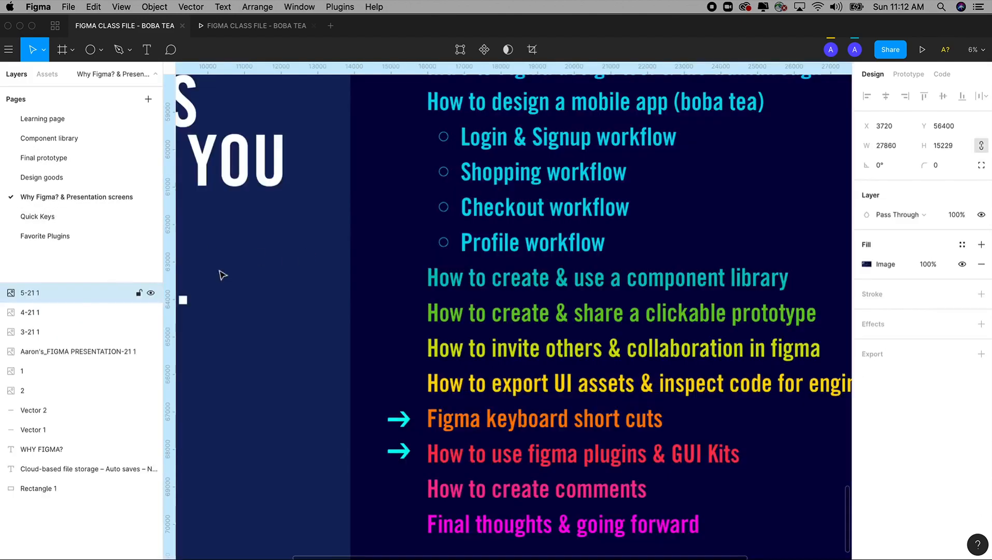
{"action": "left_click", "coordinate": [39, 216]}
{"action": "left_click_drag", "start_coordinate": [324, 171], "coordinate": [450, 437]}
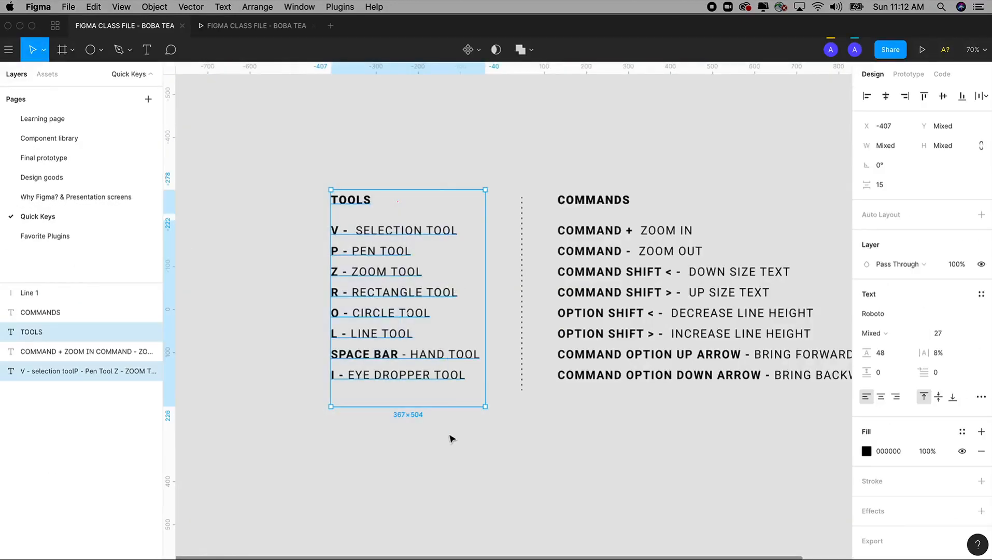
{"action": "left_click", "coordinate": [332, 7]}
{"action": "left_click", "coordinate": [362, 68]}
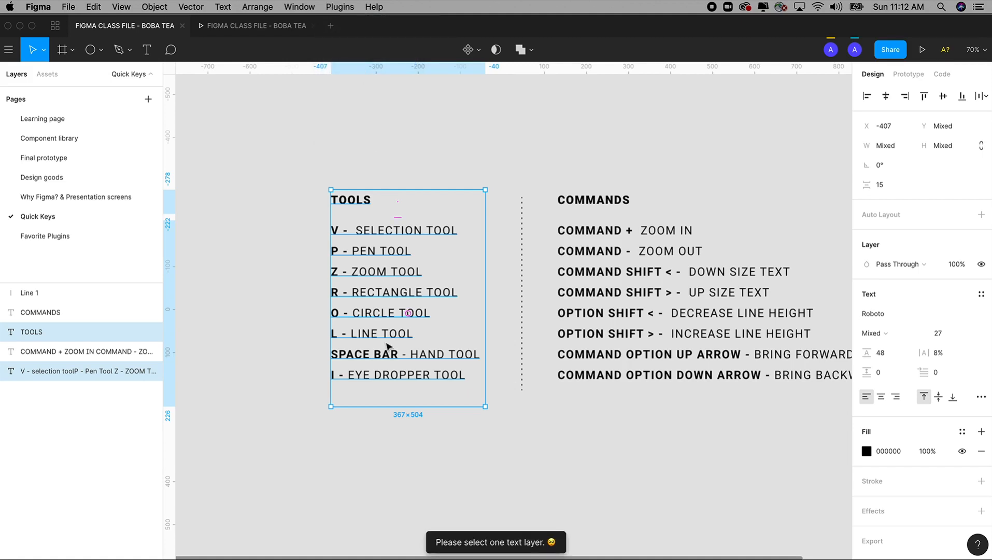
Run Spellchecker on only the text list below the TOOLS heading, check the suggestion for "EYE", and close the plugin
{"action": "double_click", "coordinate": [386, 315]}
{"action": "left_click", "coordinate": [340, 6]}
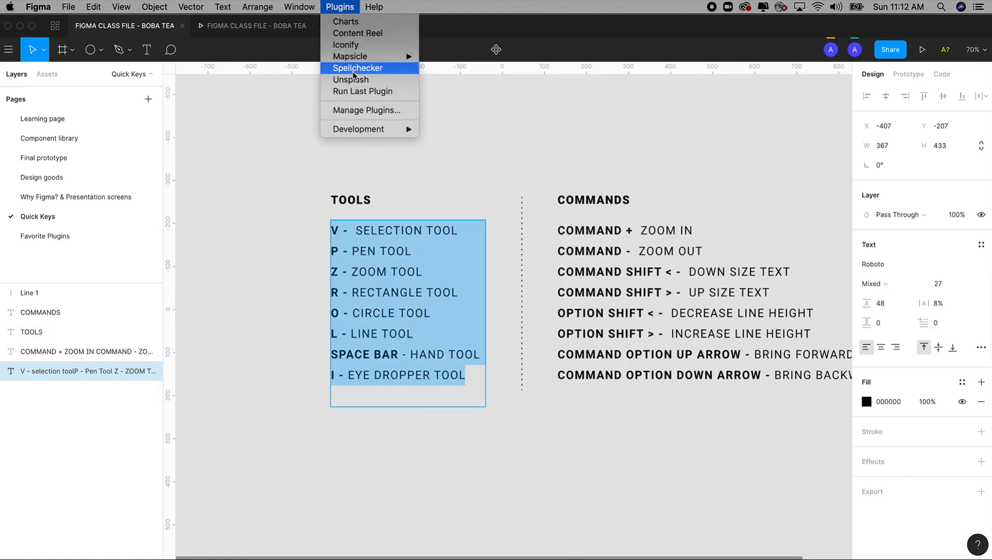
{"action": "left_click", "coordinate": [354, 68]}
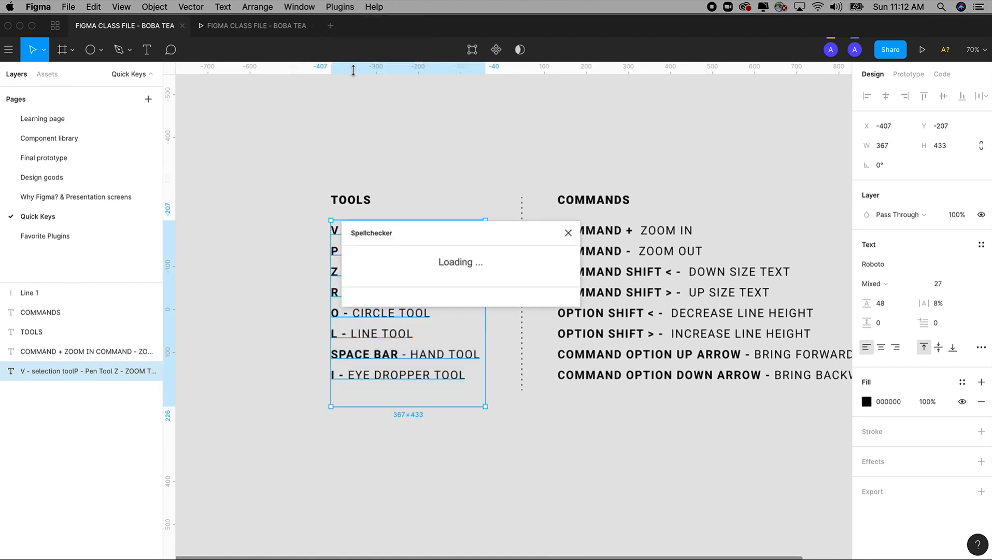
{"action": "left_click_drag", "start_coordinate": [421, 240], "coordinate": [582, 153]}
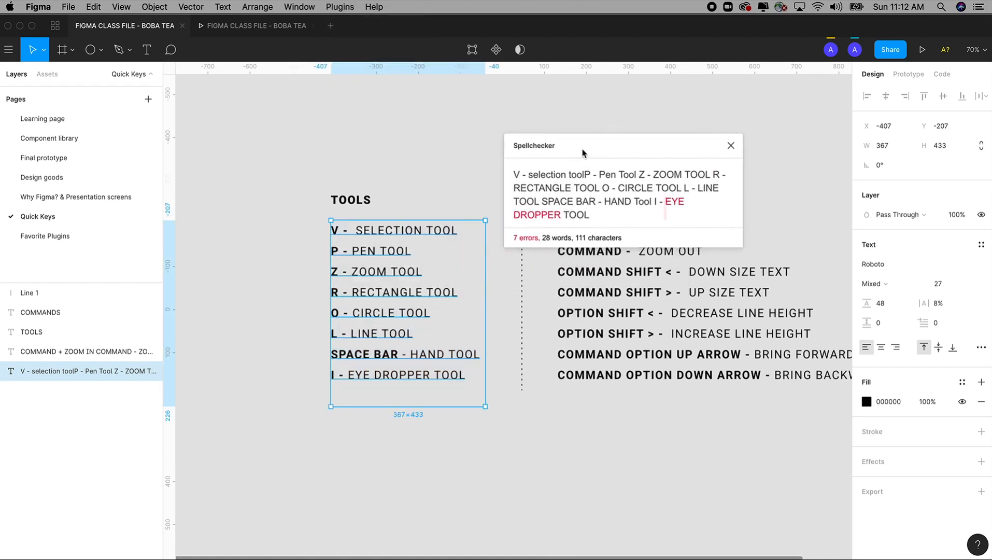
{"action": "left_click", "coordinate": [673, 206]}
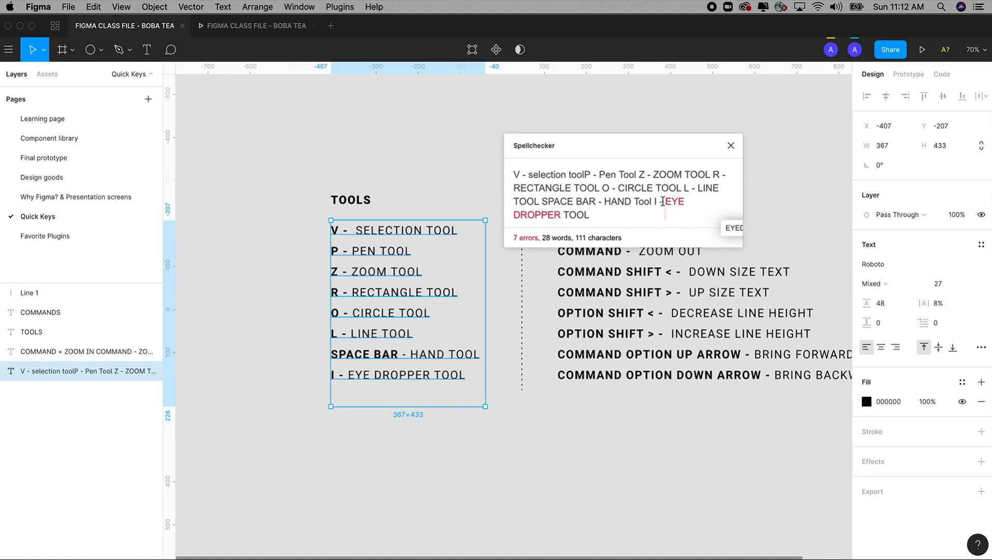
{"action": "triple_click", "coordinate": [742, 246]}
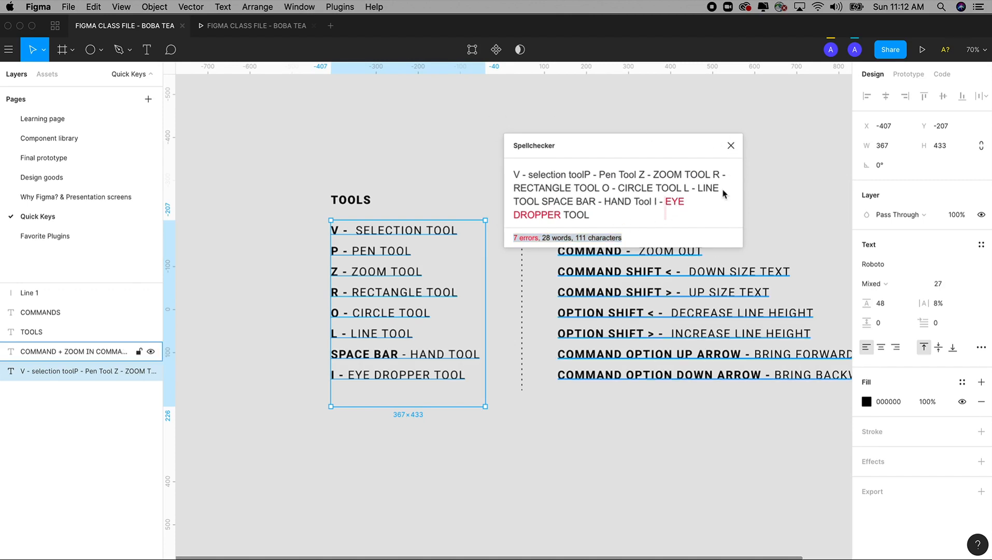
{"action": "left_click", "coordinate": [731, 146]}
Run Spellchecker on the text list below the COMMANDS heading, review its report, and close the plugin
{"action": "left_click_drag", "start_coordinate": [717, 163], "coordinate": [547, 144]}
{"action": "double_click", "coordinate": [585, 286]}
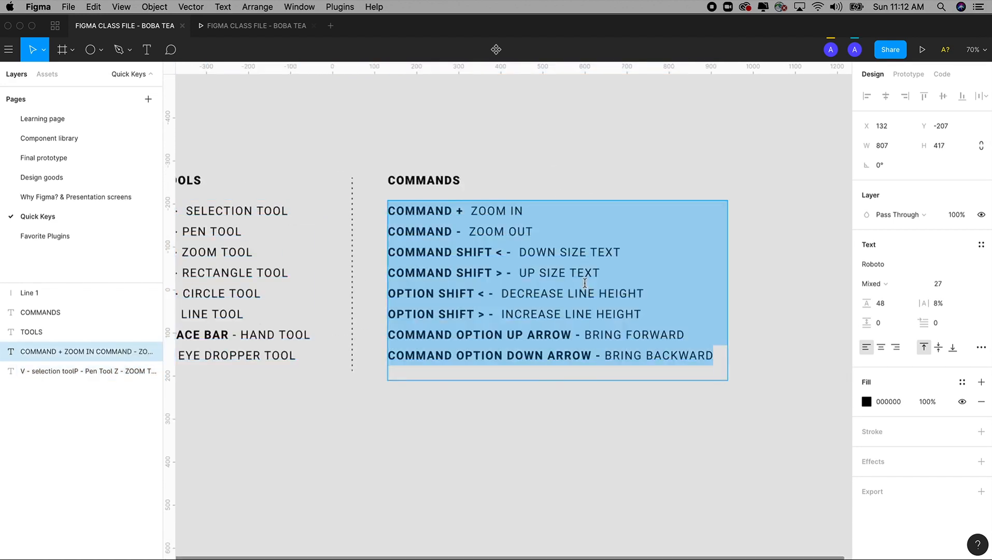
{"action": "left_click", "coordinate": [668, 334]}
{"action": "left_click", "coordinate": [711, 346], "text": "shift"}
{"action": "key", "text": "super+a"}
{"action": "left_click", "coordinate": [340, 7]}
{"action": "left_click", "coordinate": [364, 68]}
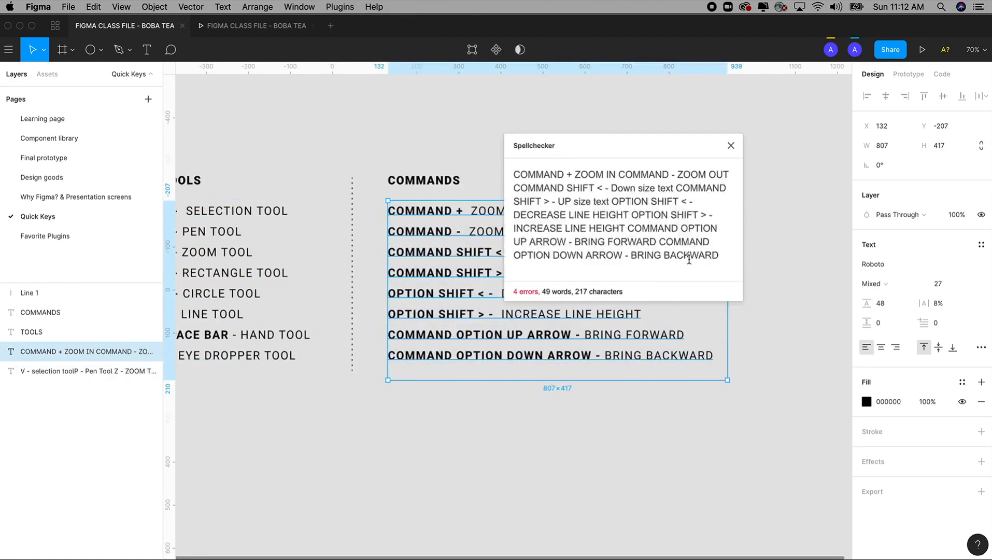
{"action": "left_click_drag", "start_coordinate": [741, 297], "coordinate": [769, 313]}
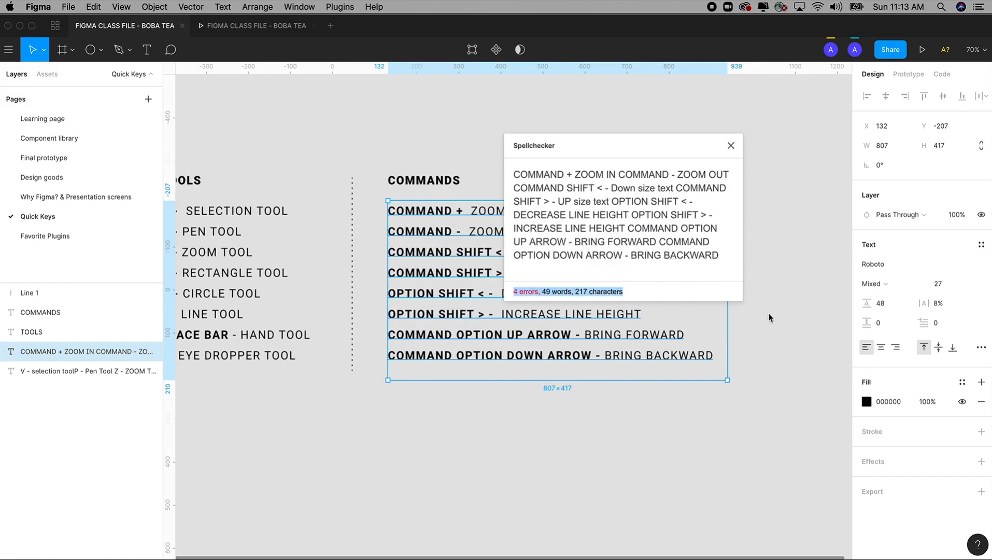
{"action": "left_click", "coordinate": [527, 292]}
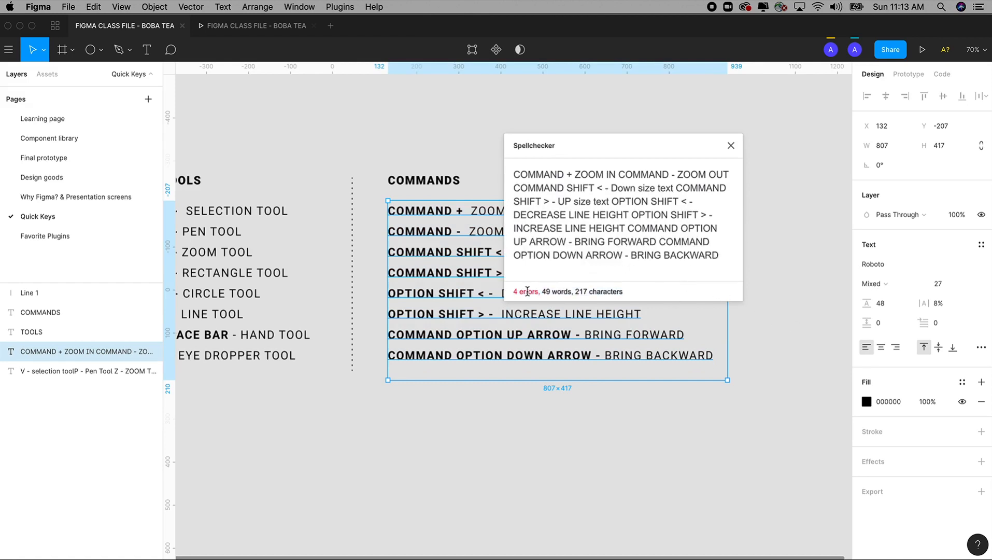
{"action": "left_click", "coordinate": [730, 147]}
Misspell the COMMANDS heading as "COMNHMAD"
{"action": "left_click", "coordinate": [454, 181]}
{"action": "double_click", "coordinate": [454, 180]}
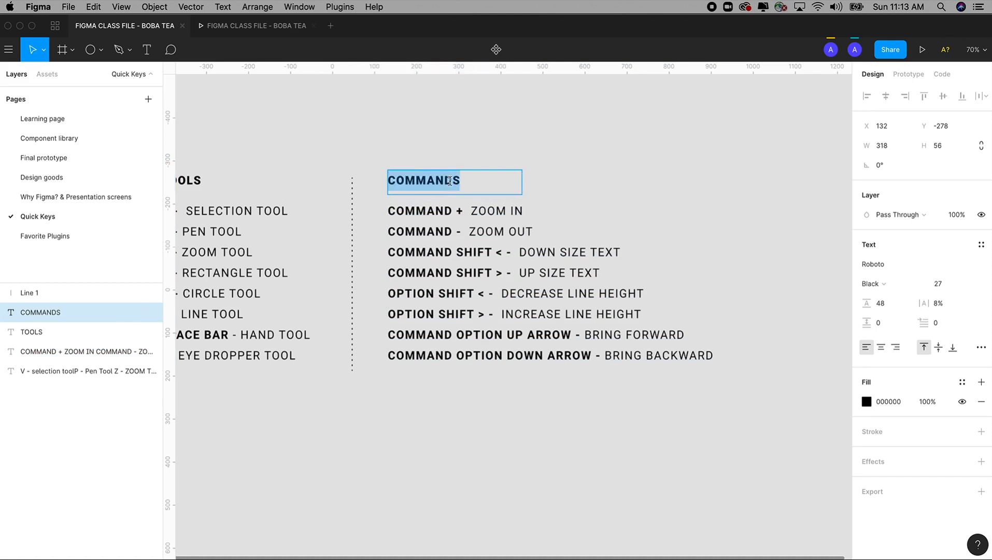
{"action": "left_click", "coordinate": [461, 179]}
{"action": "left_click_drag", "start_coordinate": [461, 179], "coordinate": [362, 177]}
{"action": "type", "text": "D"}
{"action": "left_click", "coordinate": [415, 178]}
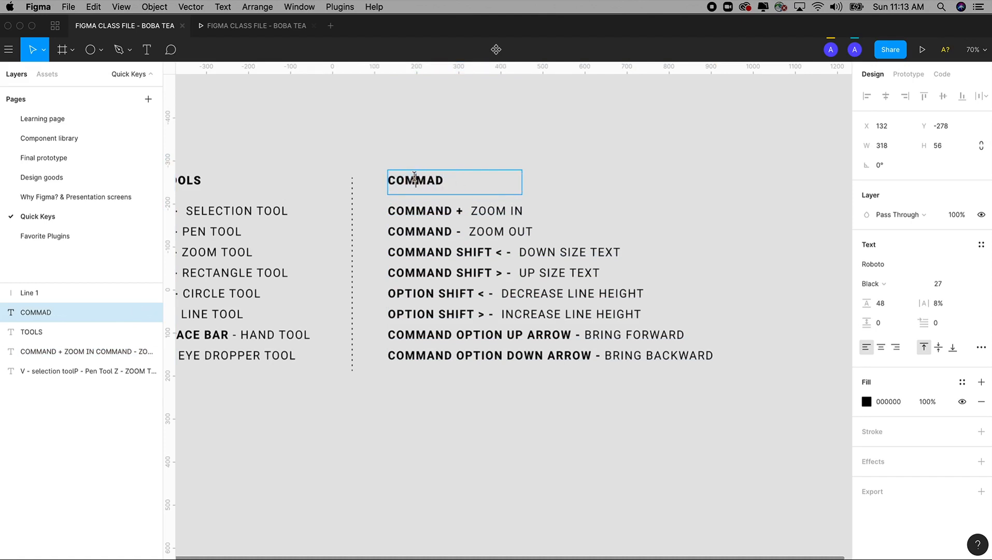
{"action": "type", "text": "NH"}
Run Spellchecker on the misspelled "COMNHMAD" heading and close the plugin
{"action": "left_click_drag", "start_coordinate": [479, 181], "coordinate": [355, 176]}
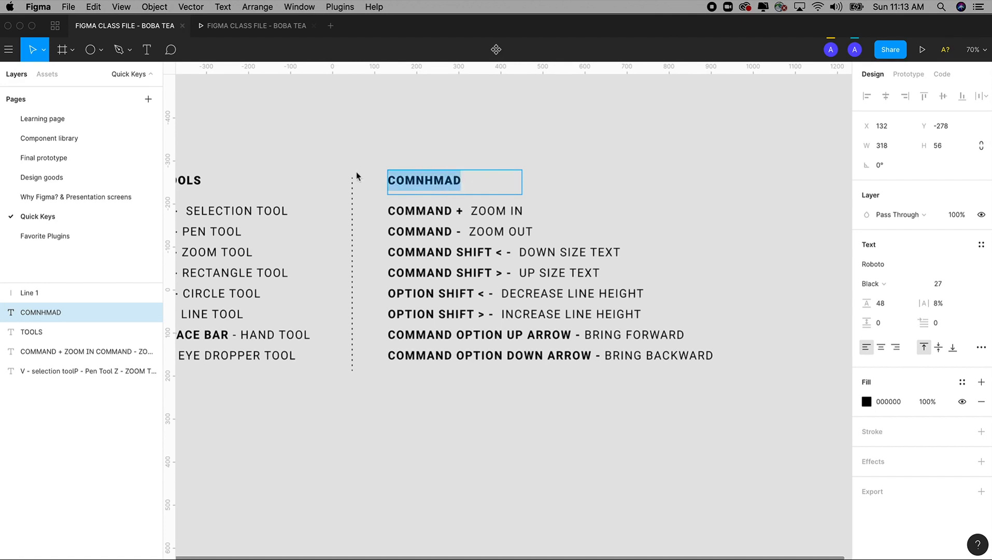
{"action": "left_click", "coordinate": [346, 6]}
{"action": "left_click", "coordinate": [373, 68]}
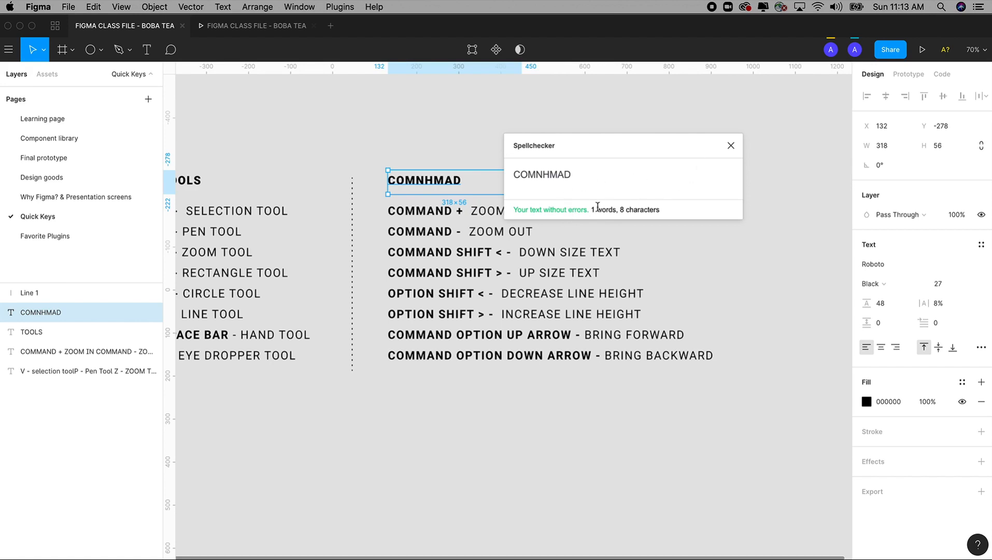
{"action": "left_click", "coordinate": [732, 145]}
Undo the edits to the misspelled heading back to "COMMANDS" and deselect it
{"action": "key", "text": "super+z"}
{"action": "key", "text": "super+z"}
{"action": "key", "text": "super+z"}
{"action": "key", "text": "super+z"}
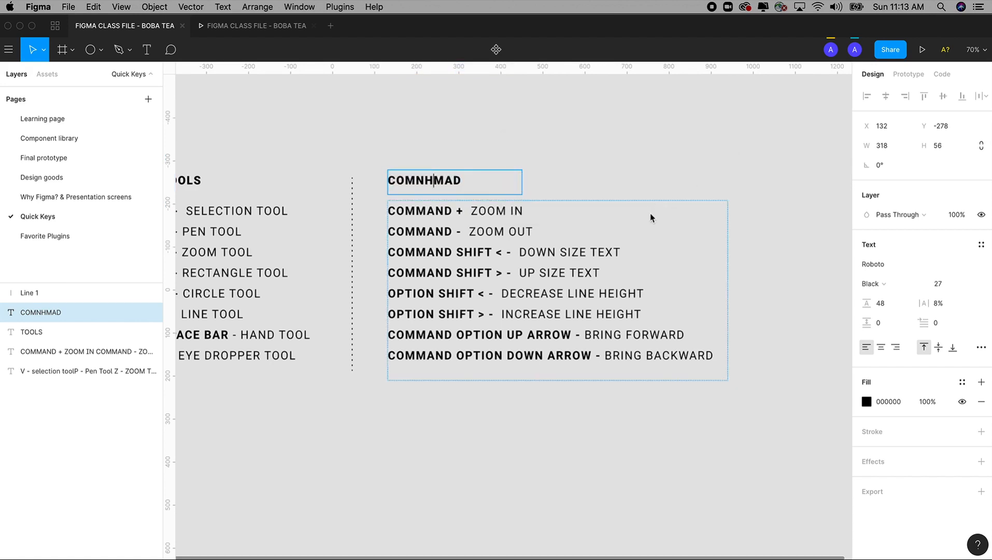
{"action": "key", "text": "super+z"}
{"action": "key", "text": "super+z"}
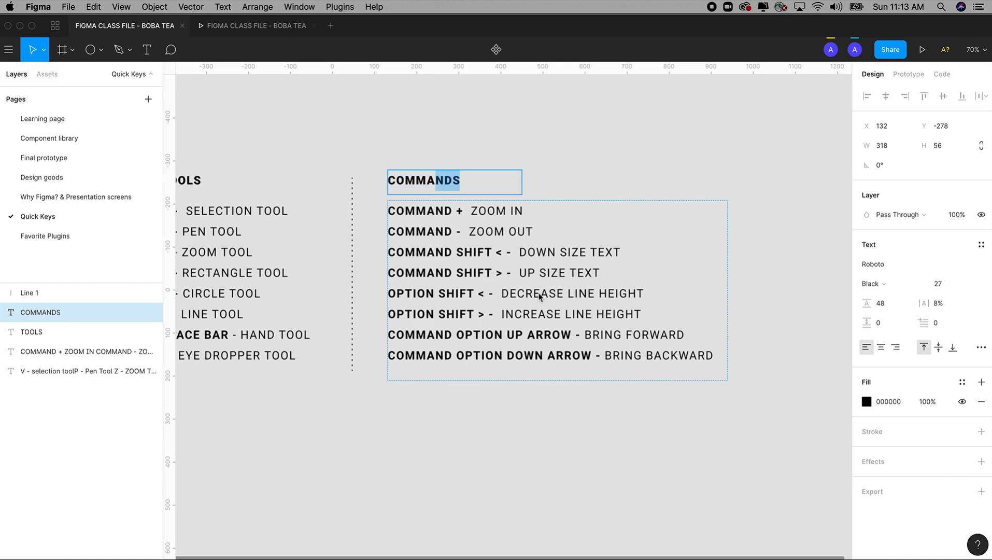
{"action": "key", "text": "Escape"}
{"action": "key", "text": "Escape"}
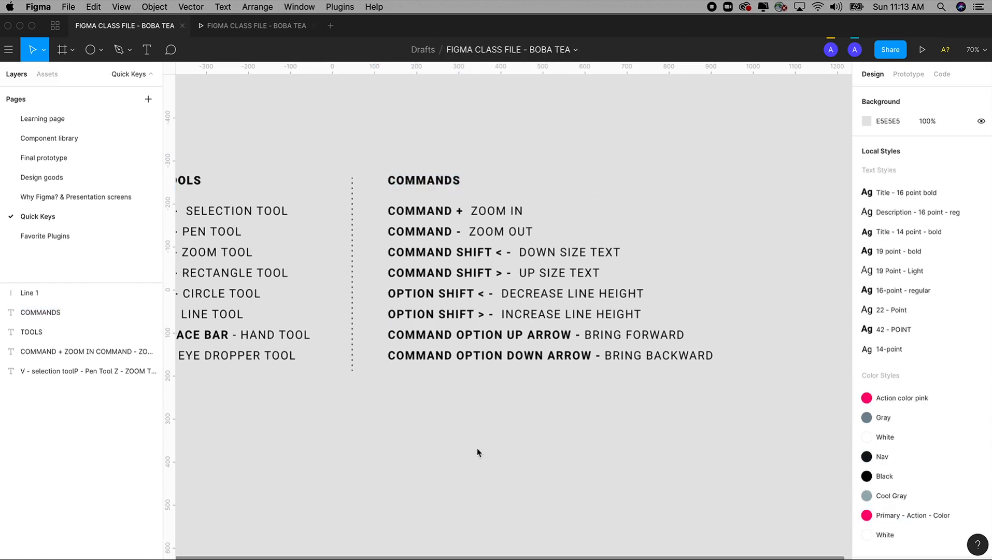
{"action": "scroll", "coordinate": [478, 453], "scroll_direction": "left", "scroll_amount": 3}
{"action": "scroll", "coordinate": [506, 428], "scroll_direction": "up", "scroll_amount": 1}
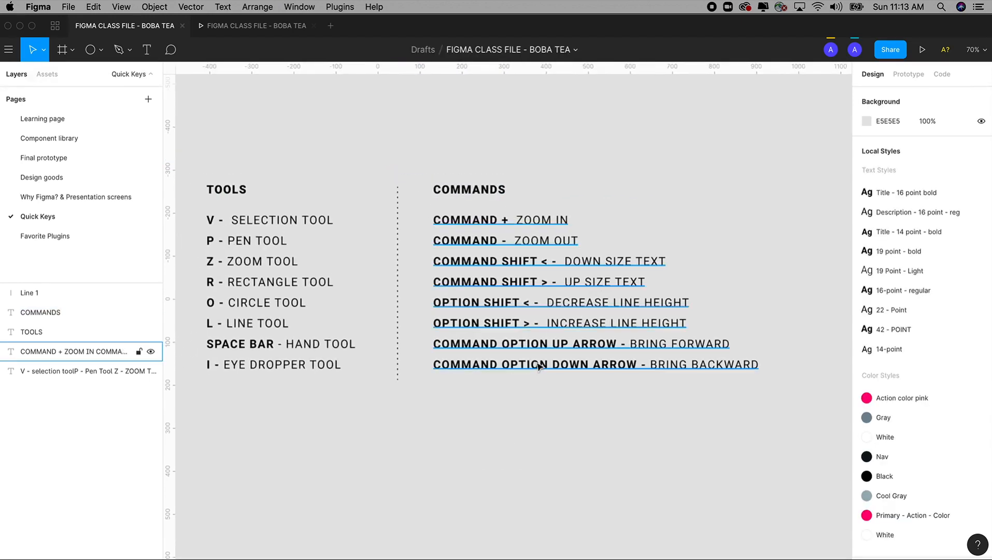
{"action": "double_click", "coordinate": [575, 367]}
{"action": "left_click_drag", "start_coordinate": [760, 365], "coordinate": [394, 207]}
{"action": "key", "text": "Escape"}
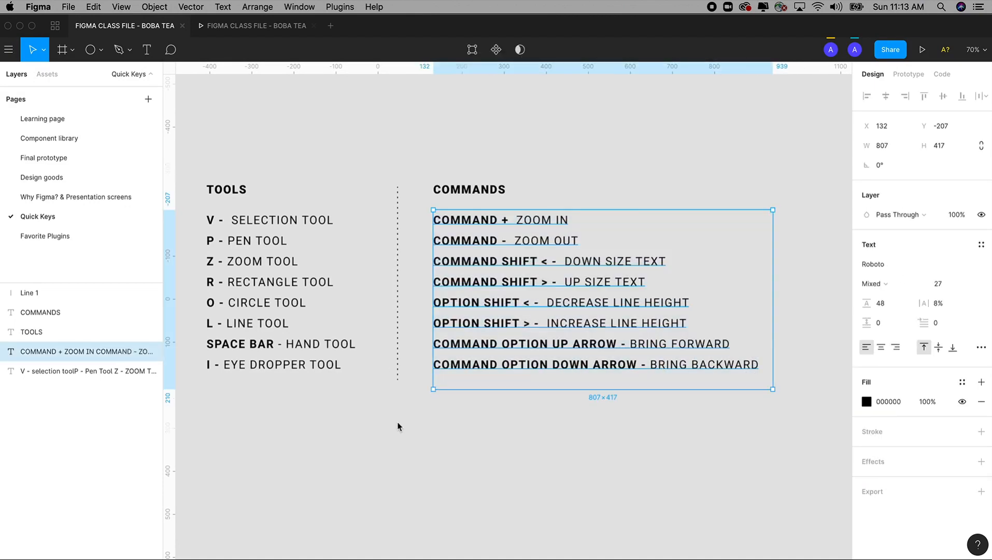
{"action": "left_click_drag", "start_coordinate": [378, 458], "coordinate": [384, 458]}
{"action": "left_click", "coordinate": [383, 460]}
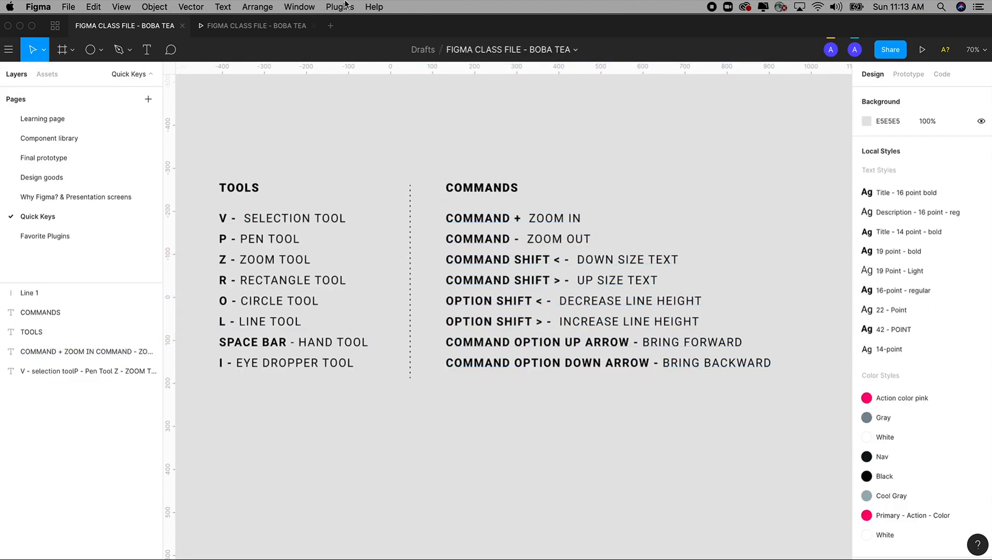
{"action": "left_click", "coordinate": [346, 6]}
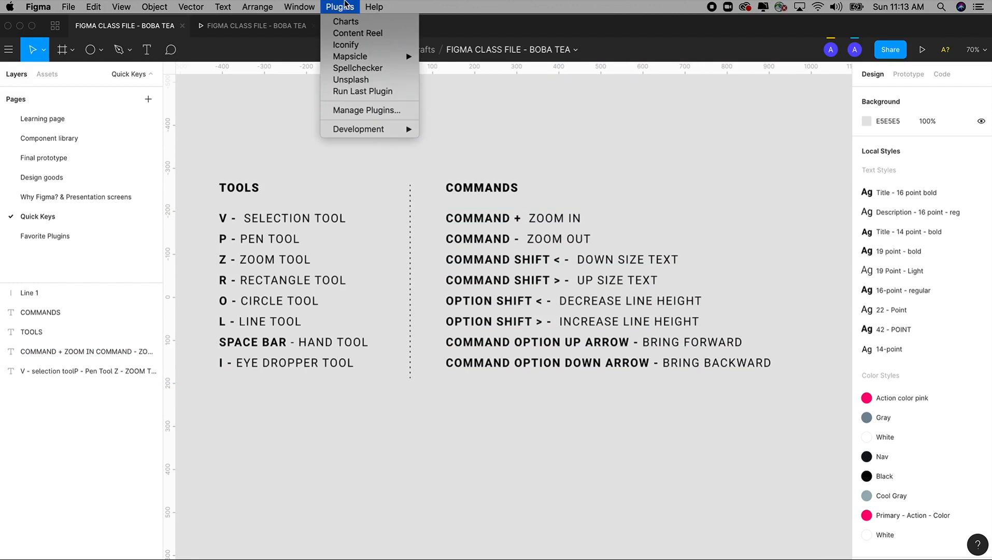
{"action": "left_click", "coordinate": [309, 165]}
{"action": "left_click", "coordinate": [101, 49]}
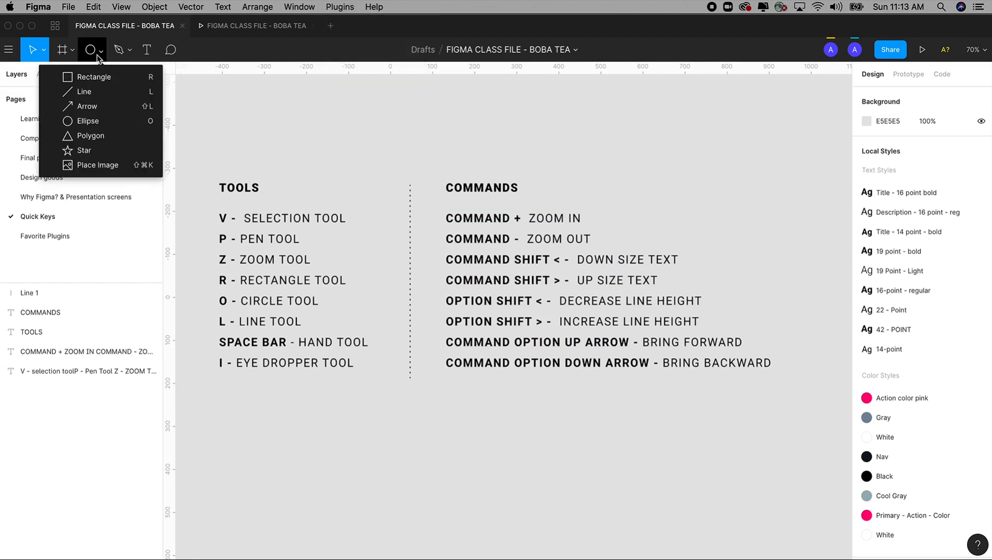
{"action": "left_click", "coordinate": [102, 73]}
{"action": "key", "text": "super+minus"}
{"action": "key", "text": "super+minus"}
{"action": "key", "text": "space"}
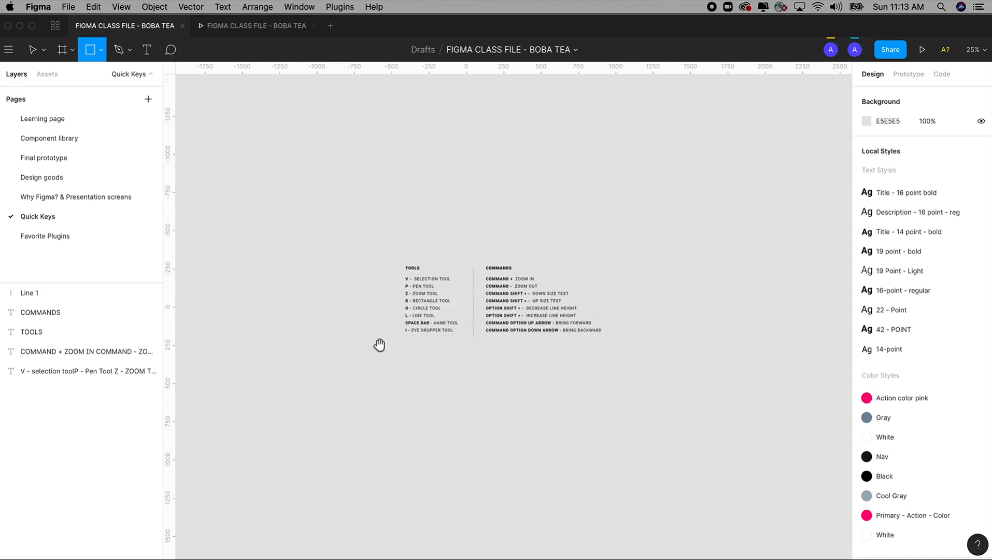
{"action": "left_click_drag", "start_coordinate": [380, 344], "coordinate": [380, 228]}
Return to the Favorite Plugins page and delete the tiger circle together with the name text below it
{"action": "left_click", "coordinate": [45, 236]}
{"action": "key", "text": "space"}
{"action": "key", "text": "super+minus"}
{"action": "key", "text": "v"}
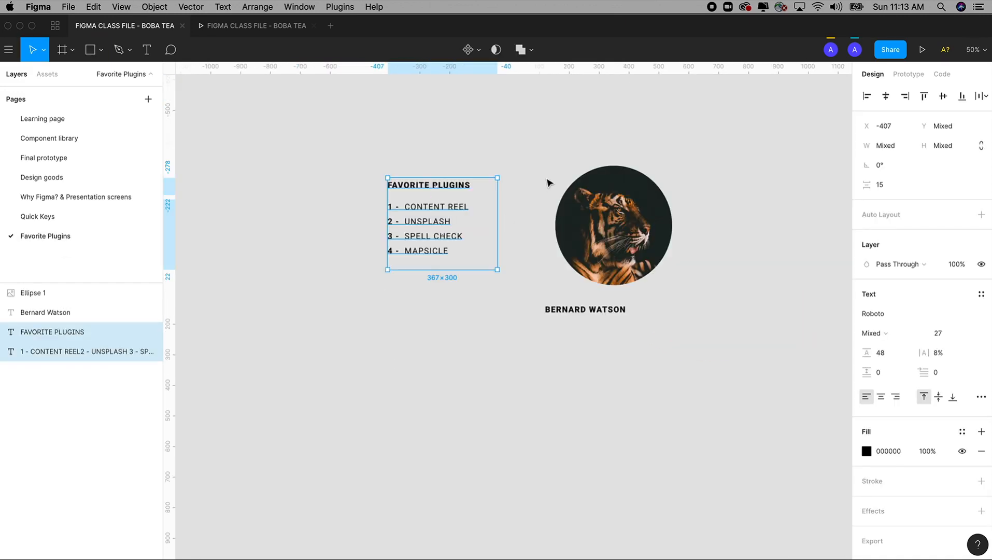
{"action": "left_click_drag", "start_coordinate": [535, 147], "coordinate": [707, 355]}
{"action": "key", "text": "Delete"}
Draw a tall rectangle about 858 × 1106 beside the favorite plugins list and deselect it
{"action": "key", "text": "r"}
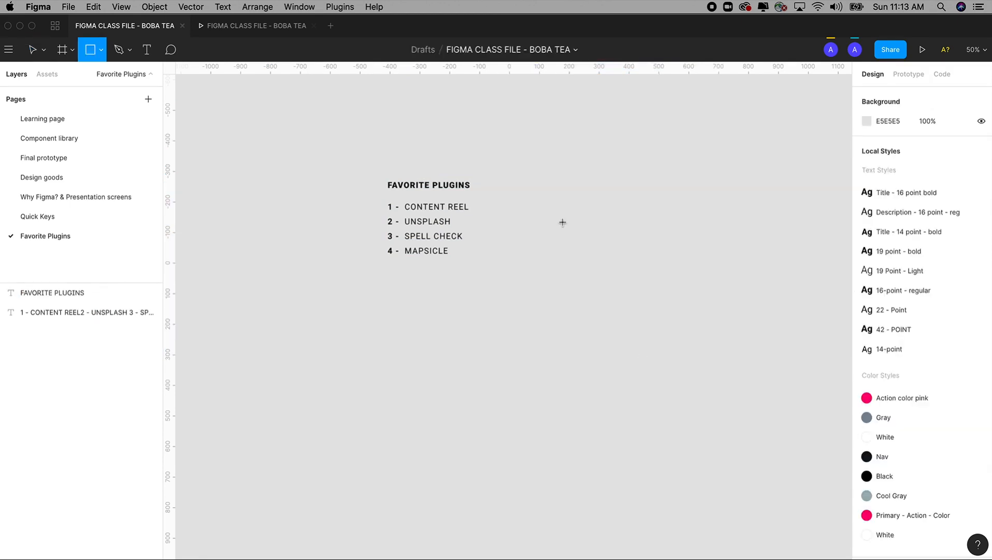
{"action": "left_click_drag", "start_coordinate": [505, 157], "coordinate": [761, 498]}
{"action": "key", "text": "space"}
{"action": "left_click_drag", "start_coordinate": [695, 403], "coordinate": [578, 403]}
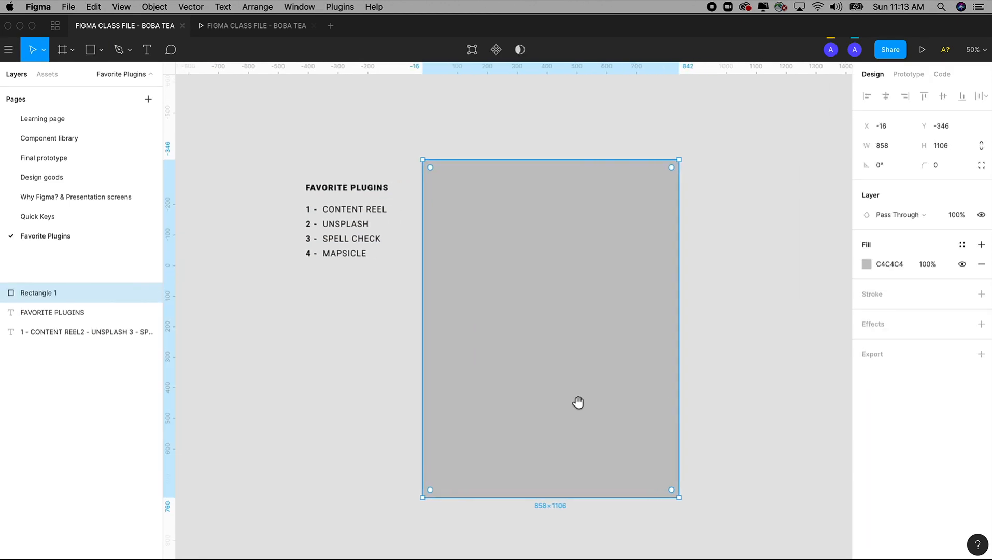
{"action": "key", "text": "z"}
{"action": "left_click_drag", "start_coordinate": [345, 118], "coordinate": [708, 535]}
{"action": "left_click", "coordinate": [688, 412]}
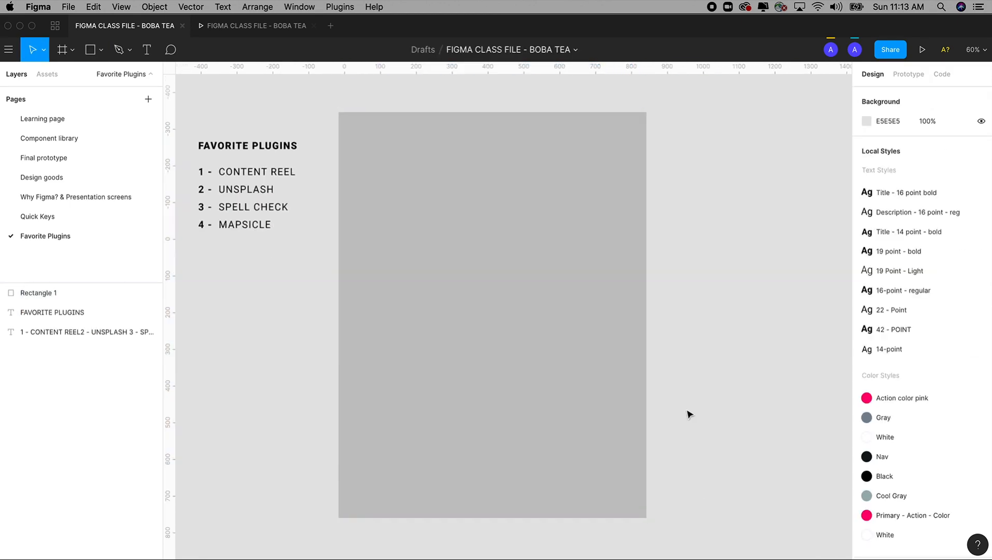
{"action": "key", "text": "space"}
{"action": "left_click_drag", "start_coordinate": [688, 414], "coordinate": [676, 380]}
{"action": "scroll", "coordinate": [695, 400], "scroll_direction": "up", "scroll_amount": 3}
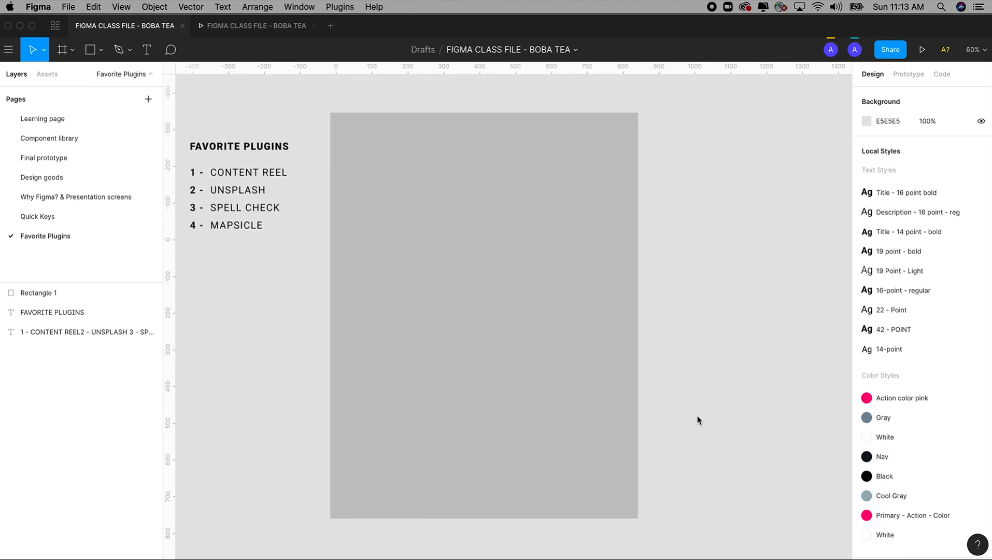
Move the gray rectangle farther from the plugin list, to X 64, Y -369, and open Mapsicle with it selected
{"action": "left_click_drag", "start_coordinate": [539, 355], "coordinate": [567, 348]}
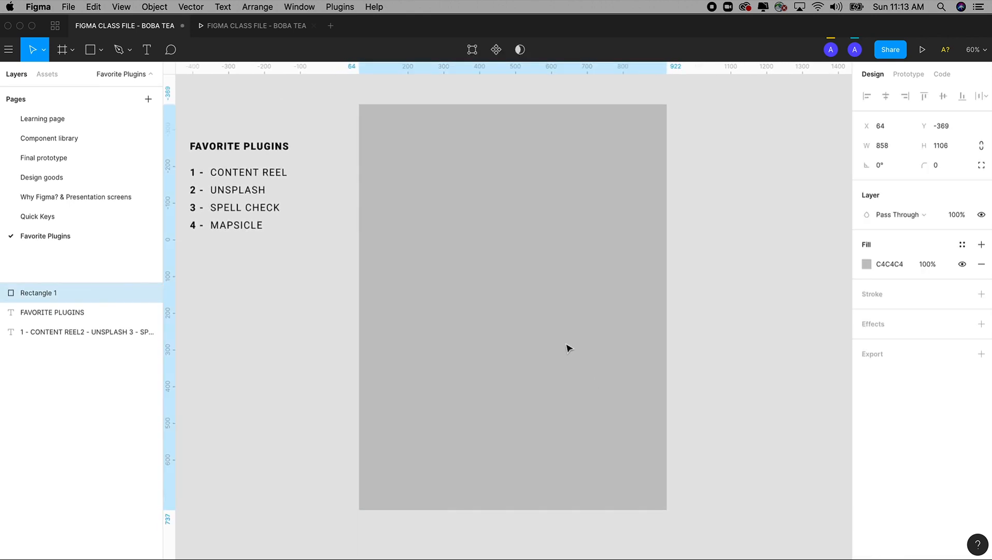
{"action": "left_click", "coordinate": [708, 299]}
{"action": "left_click", "coordinate": [581, 279]}
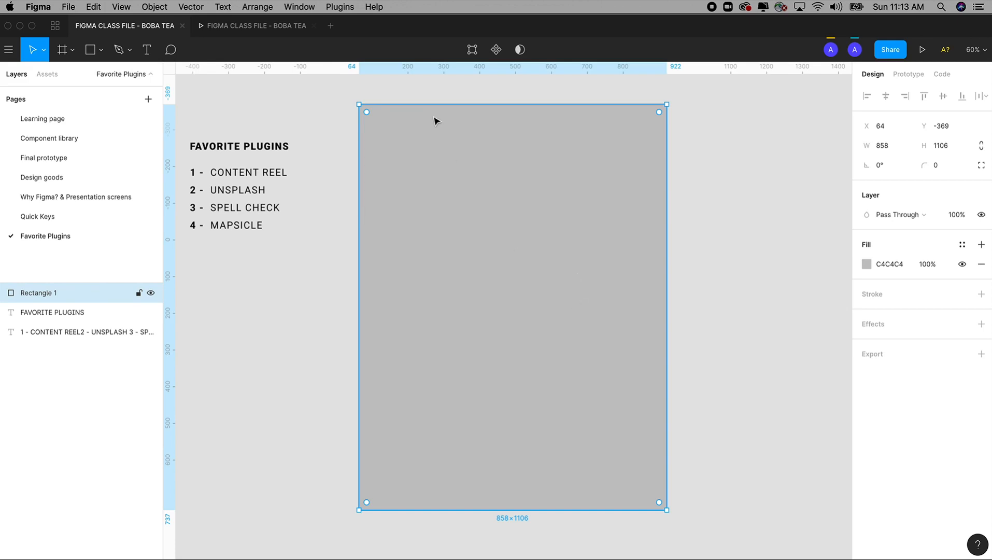
{"action": "left_click", "coordinate": [339, 7]}
{"action": "mouse_move", "coordinate": [401, 56]}
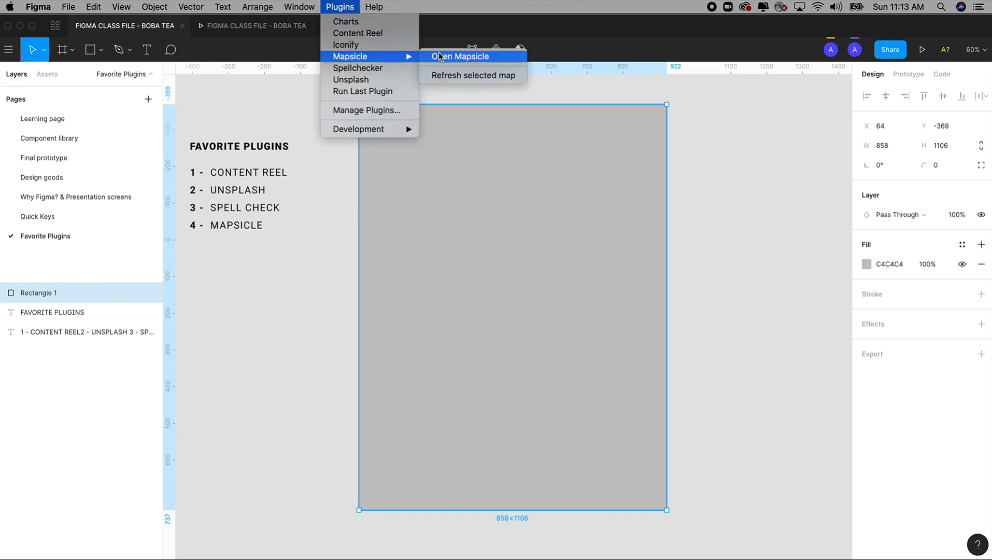
{"action": "left_click", "coordinate": [461, 57]}
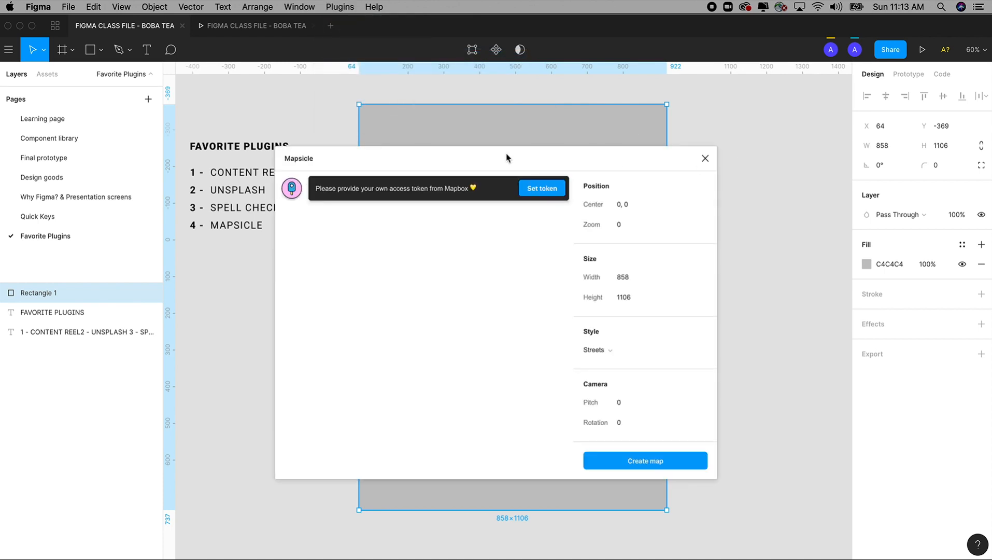
Arrange the canvas view and the Mapsicle window so the map preview and the rectangle can be seen together
{"action": "left_click_drag", "start_coordinate": [373, 158], "coordinate": [652, 113]}
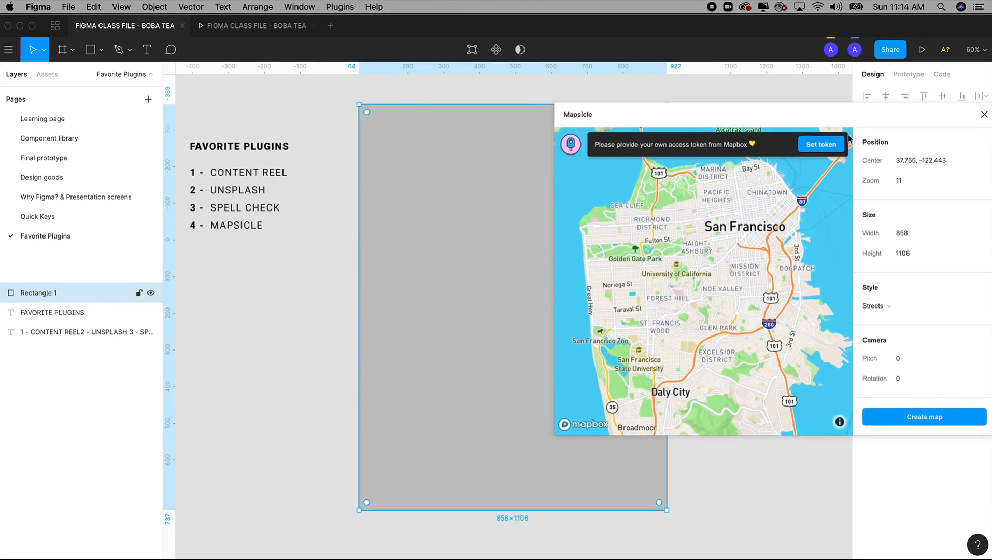
{"action": "left_click_drag", "start_coordinate": [826, 115], "coordinate": [668, 152]}
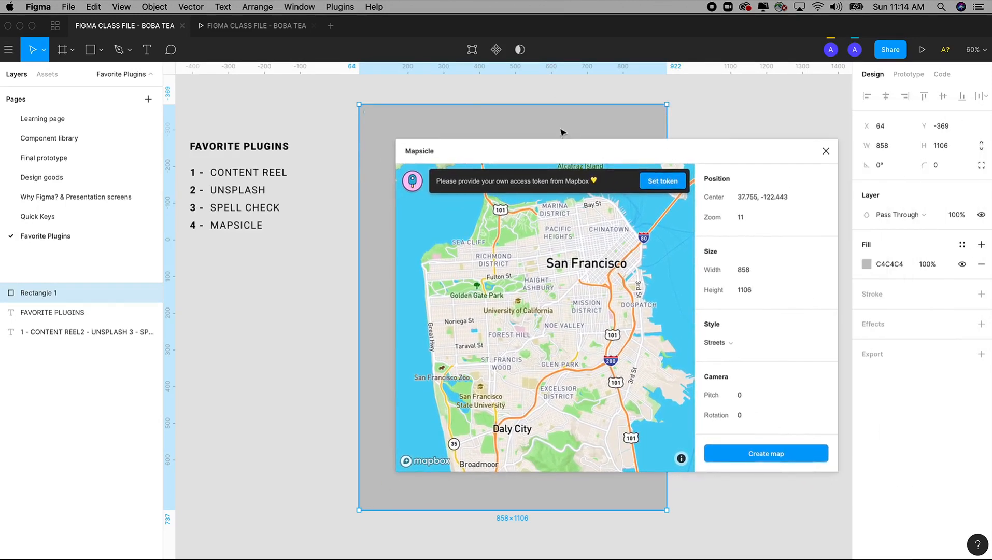
{"action": "left_click_drag", "start_coordinate": [536, 126], "coordinate": [309, 119]}
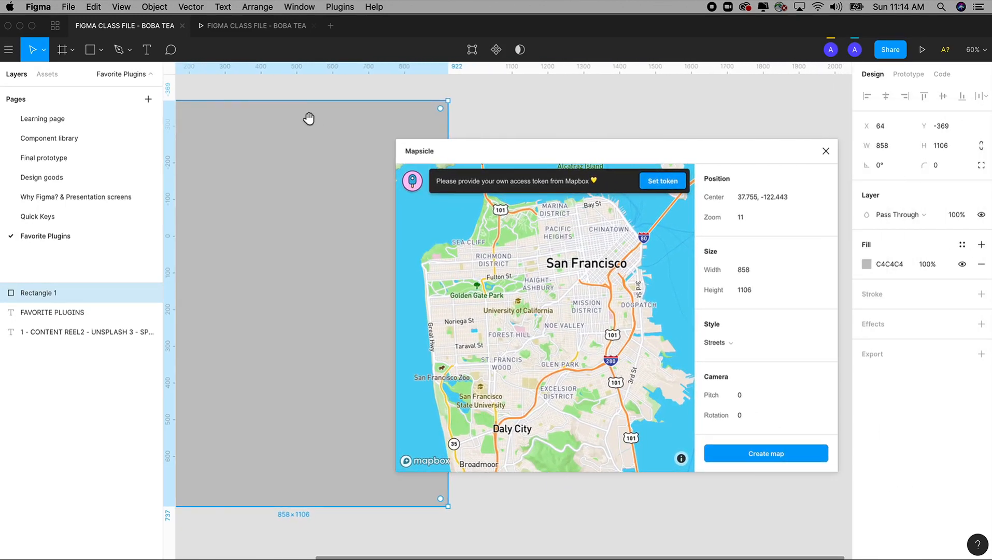
{"action": "left_click_drag", "start_coordinate": [505, 150], "coordinate": [549, 142]}
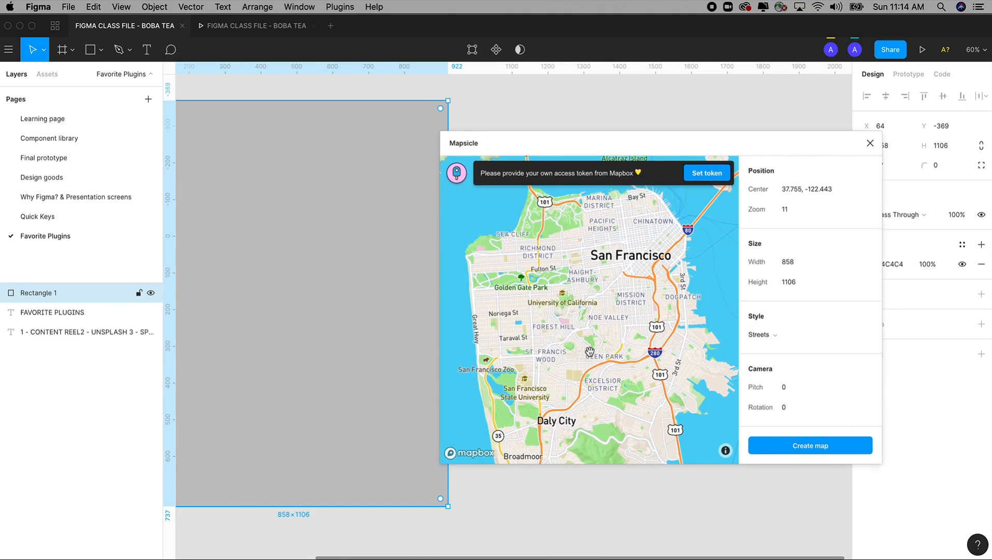
Preview the San Francisco map in the Outdoors, Light, Dark, Satellite and Satellite + Streets styles
{"action": "left_click", "coordinate": [772, 340]}
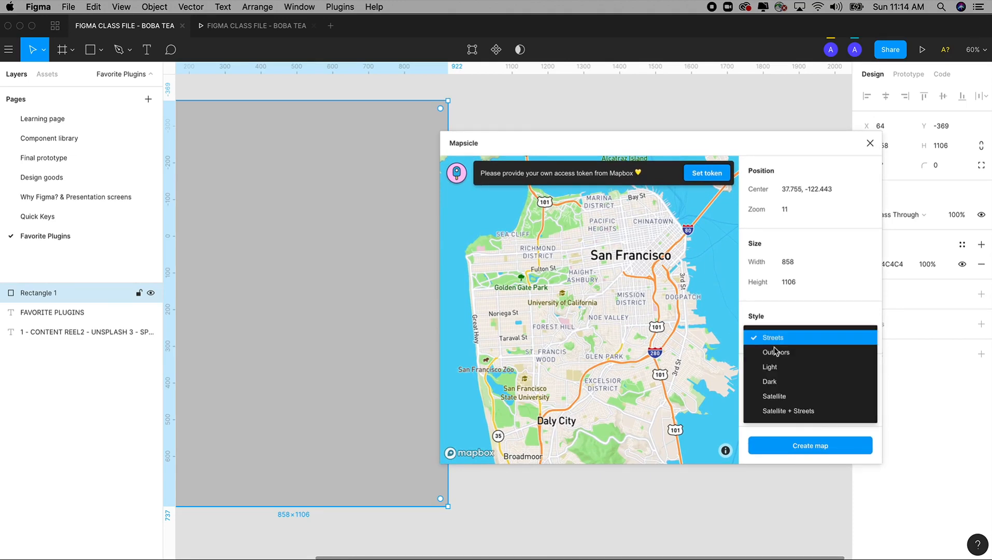
{"action": "left_click", "coordinate": [776, 352]}
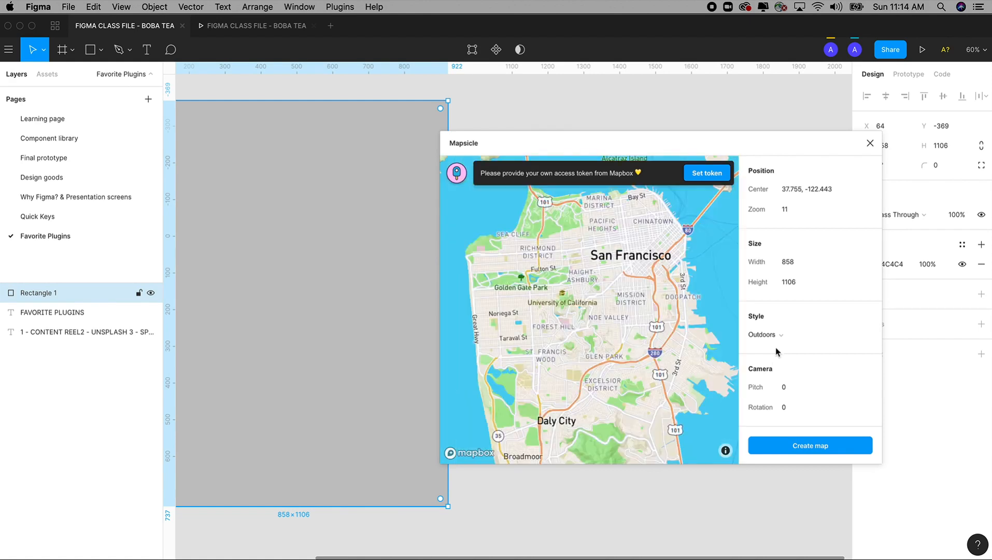
{"action": "left_click", "coordinate": [769, 336]}
{"action": "left_click", "coordinate": [770, 367]}
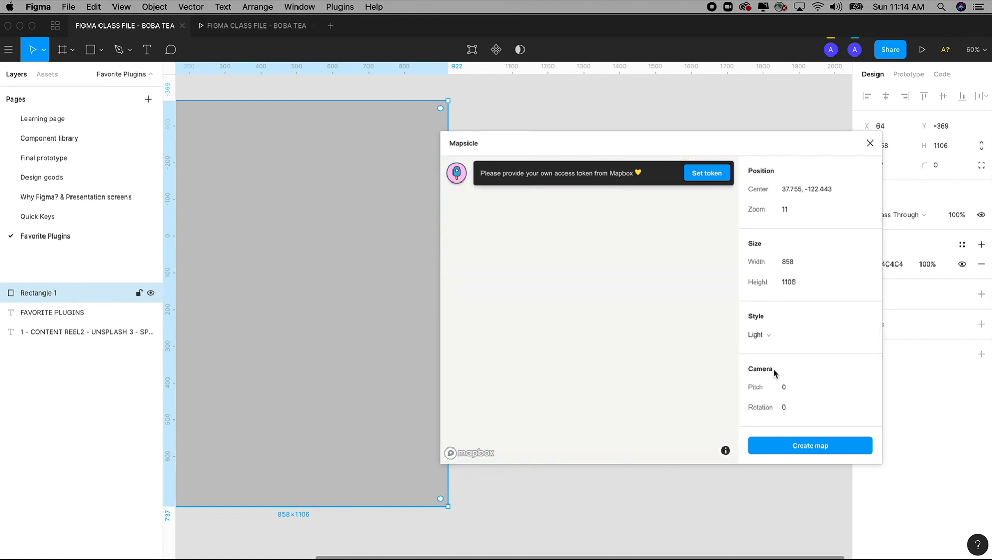
{"action": "left_click", "coordinate": [768, 342]}
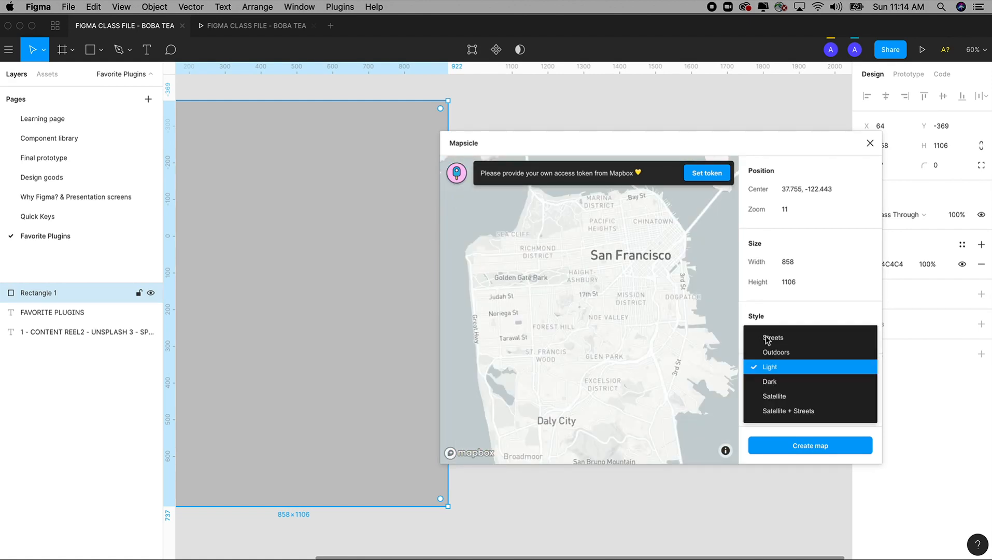
{"action": "left_click", "coordinate": [769, 380]}
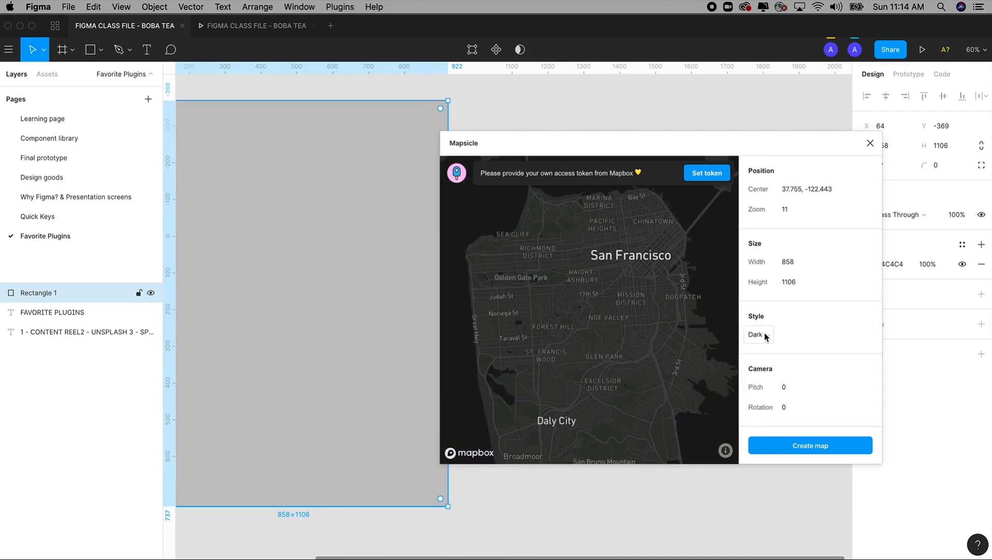
{"action": "left_click", "coordinate": [765, 335]}
{"action": "left_click", "coordinate": [772, 398]}
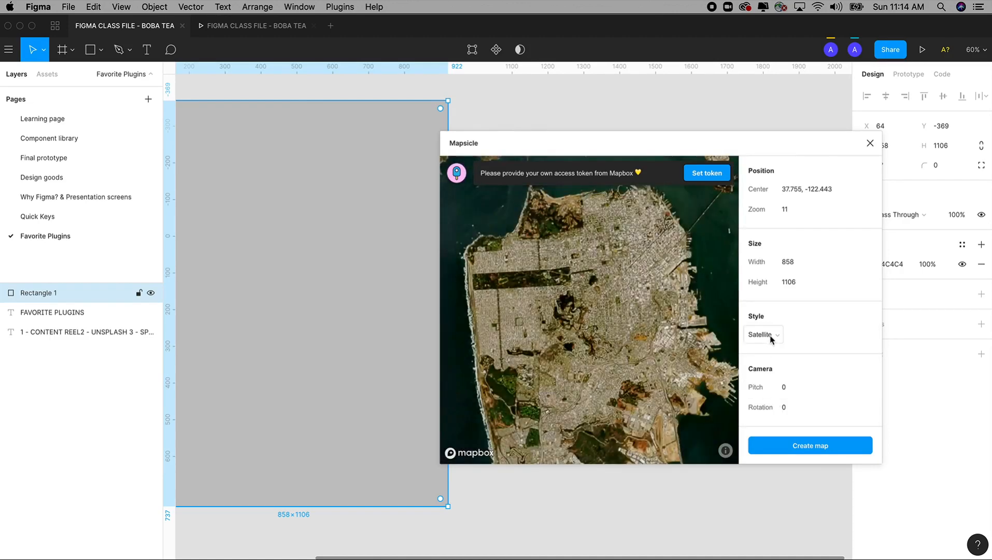
{"action": "left_click", "coordinate": [771, 336]}
{"action": "left_click", "coordinate": [788, 411]}
Set the map style to Dark
{"action": "left_click", "coordinate": [770, 334]}
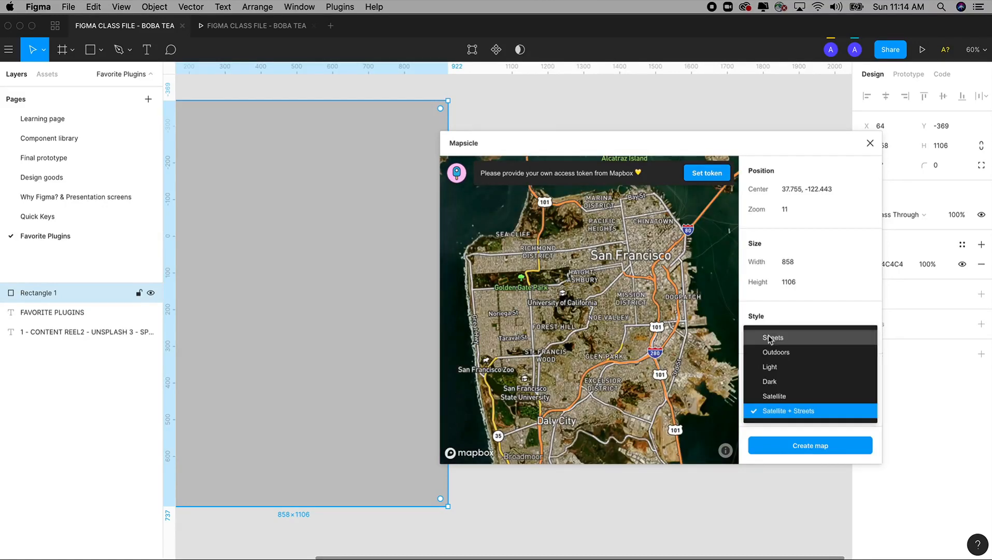
{"action": "left_click", "coordinate": [770, 382]}
{"action": "left_click", "coordinate": [787, 261]}
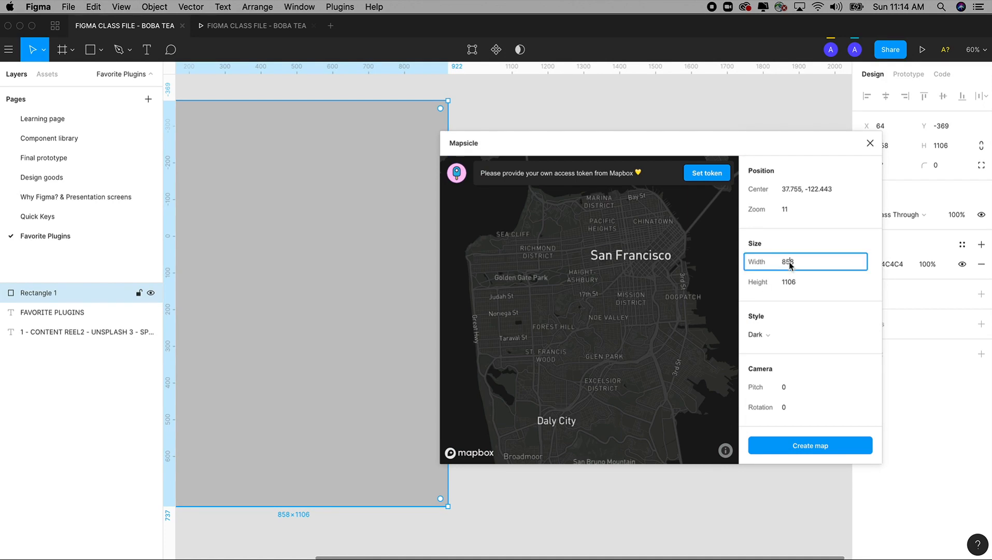
Zoom the map preview out to the world, then reframe it on California at about zoom 4.67
{"action": "scroll", "coordinate": [634, 350], "scroll_direction": "down", "scroll_amount": 1}
{"action": "scroll", "coordinate": [633, 350], "scroll_direction": "down", "scroll_amount": 10}
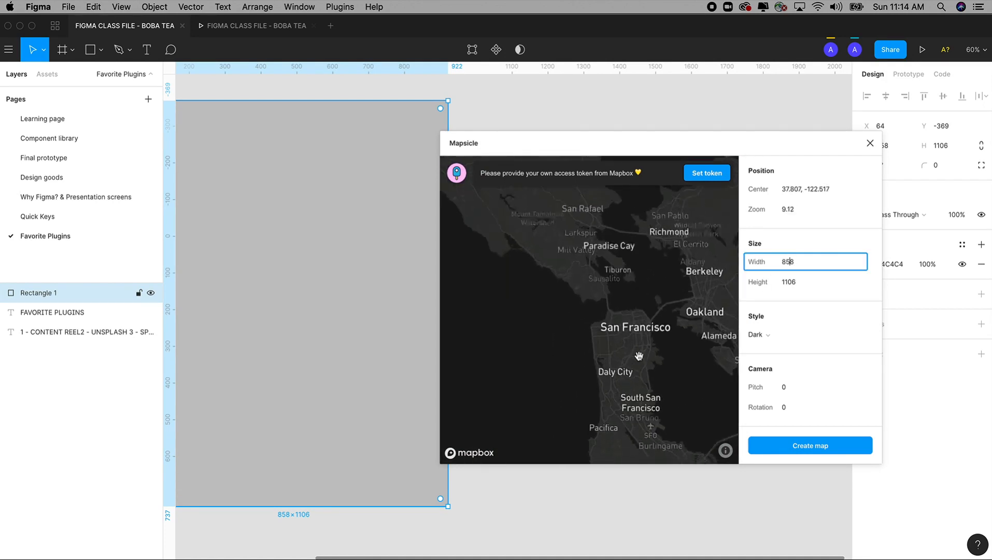
{"action": "scroll", "coordinate": [667, 324], "scroll_direction": "down", "scroll_amount": 6}
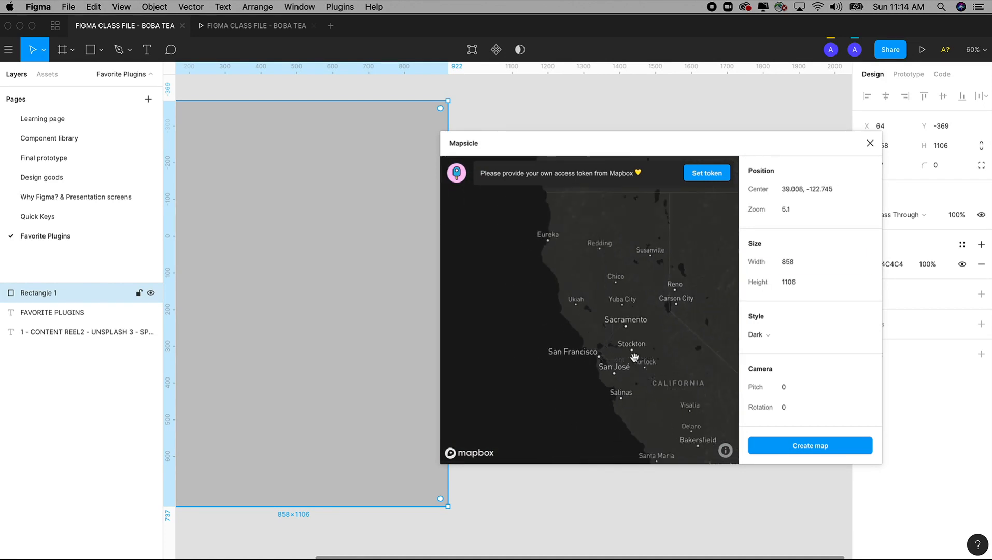
{"action": "scroll", "coordinate": [615, 363], "scroll_direction": "down", "scroll_amount": 7}
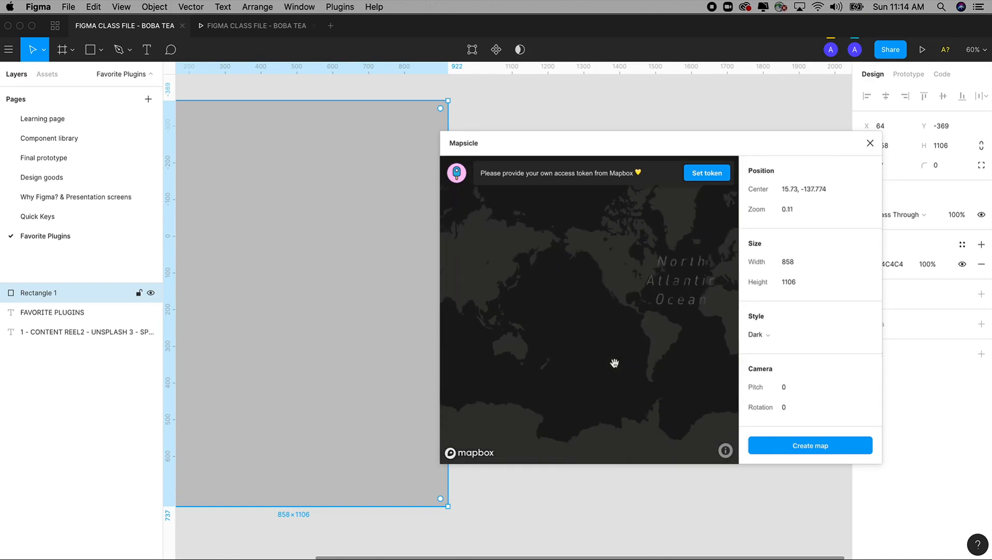
{"action": "scroll", "coordinate": [614, 363], "scroll_direction": "up", "scroll_amount": 8}
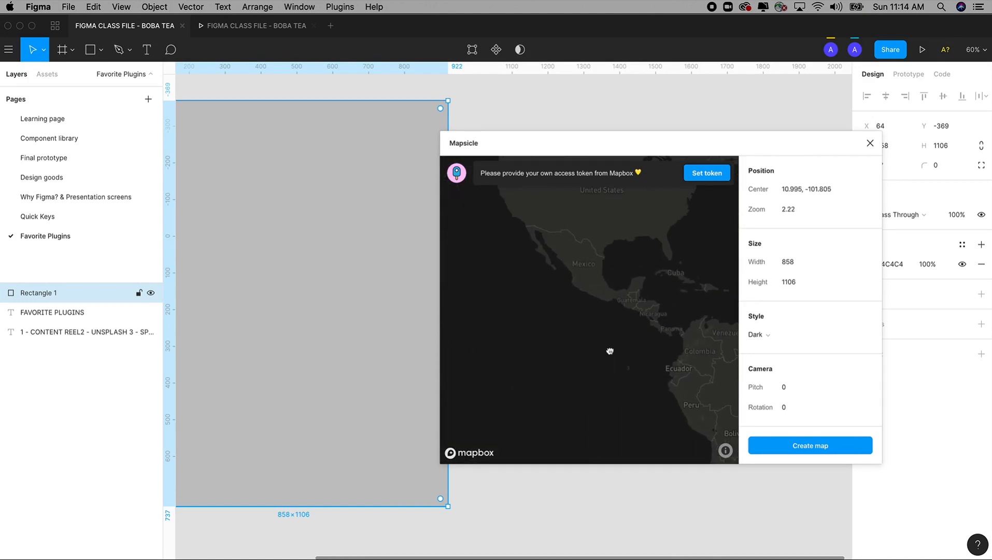
{"action": "left_click_drag", "start_coordinate": [591, 373], "coordinate": [646, 339]}
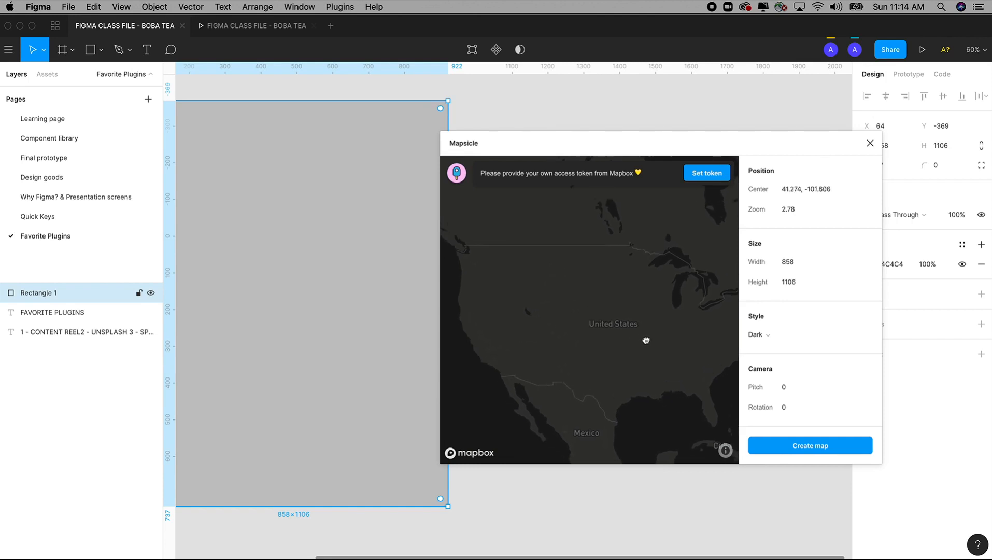
{"action": "scroll", "coordinate": [573, 334], "scroll_direction": "up", "scroll_amount": 4}
{"action": "left_click_drag", "start_coordinate": [573, 335], "coordinate": [691, 333]}
{"action": "scroll", "coordinate": [627, 333], "scroll_direction": "up", "scroll_amount": 4}
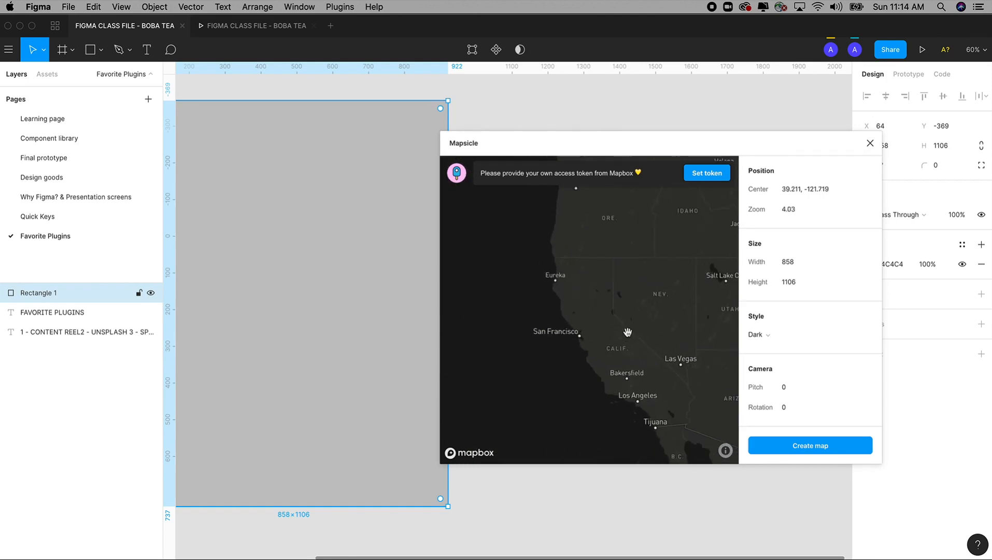
{"action": "left_click_drag", "start_coordinate": [625, 332], "coordinate": [614, 323]}
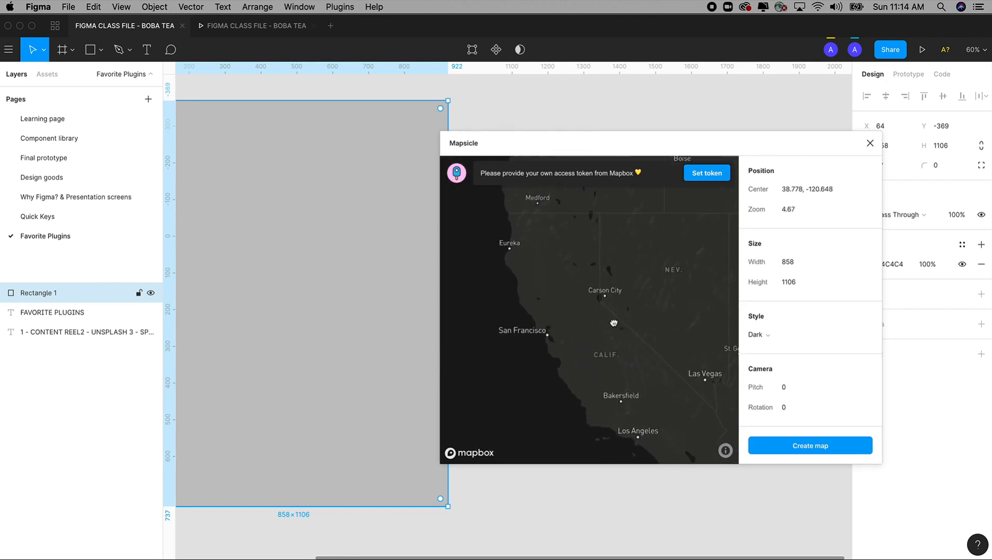
Set the map's width to 1000 and its height to 1000
{"action": "left_click", "coordinate": [797, 267]}
{"action": "type", "text": "1000"}
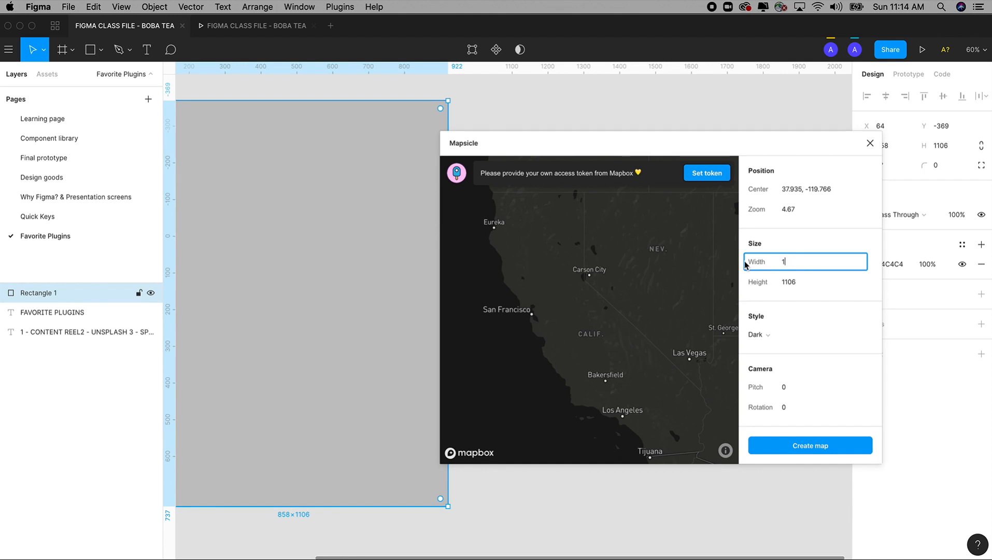
{"action": "key", "text": "Tab"}
{"action": "type", "text": "1000"}
{"action": "key", "text": "Tab"}
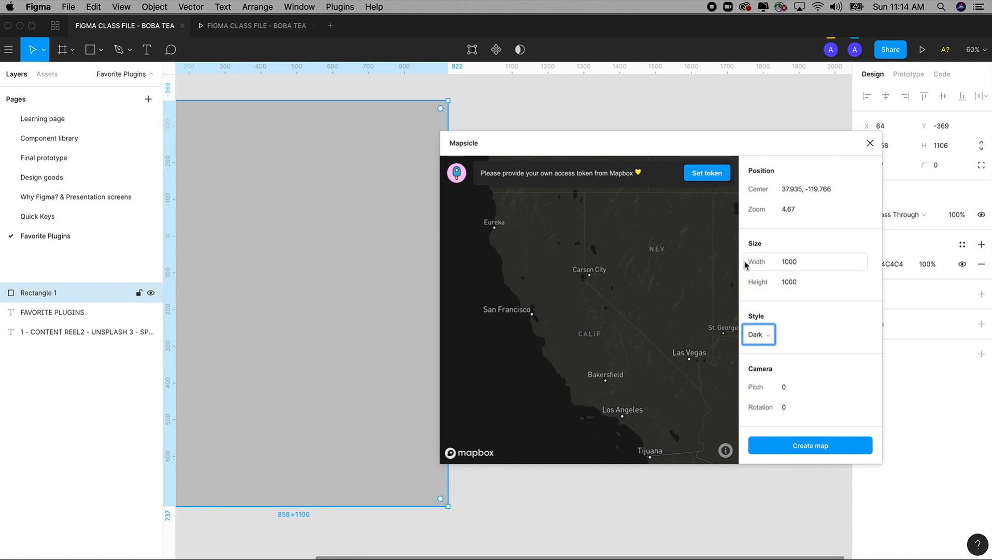
{"action": "left_click", "coordinate": [807, 448]}
Shift the map preview from central California to the San Francisco peninsula at about zoom 9.66
{"action": "scroll", "coordinate": [622, 365], "scroll_direction": "up", "scroll_amount": 6}
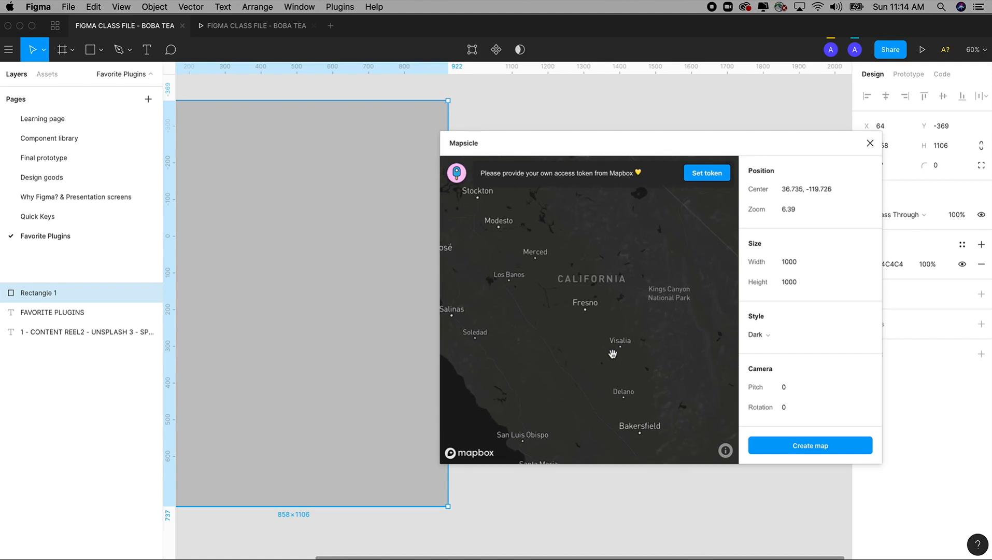
{"action": "scroll", "coordinate": [587, 370], "scroll_direction": "up", "scroll_amount": 5}
{"action": "left_click_drag", "start_coordinate": [586, 370], "coordinate": [682, 373]}
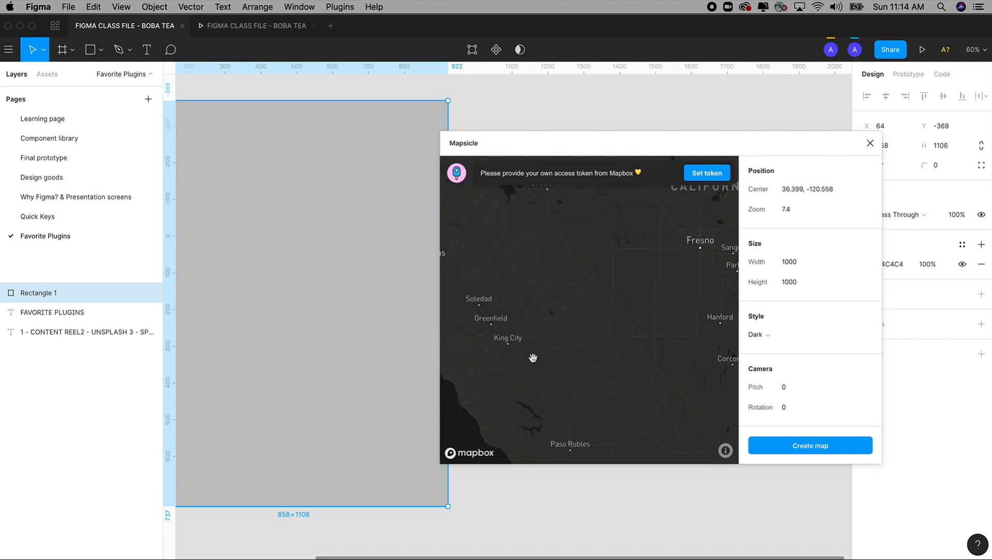
{"action": "scroll", "coordinate": [537, 358], "scroll_direction": "up", "scroll_amount": 4}
{"action": "left_click_drag", "start_coordinate": [538, 357], "coordinate": [614, 443]}
{"action": "scroll", "coordinate": [603, 374], "scroll_direction": "up", "scroll_amount": 5}
{"action": "left_click_drag", "start_coordinate": [578, 235], "coordinate": [604, 404]}
{"action": "left_click_drag", "start_coordinate": [595, 269], "coordinate": [753, 452]}
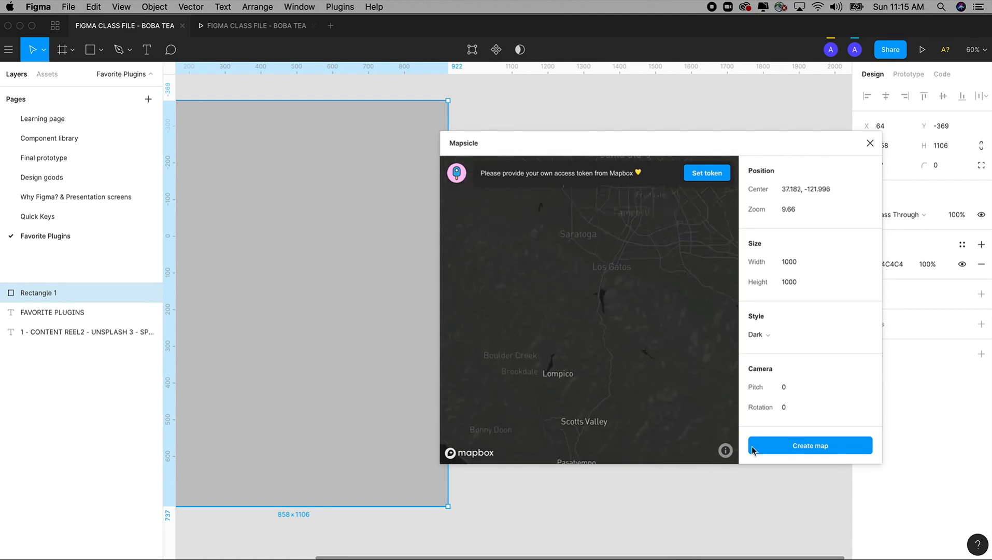
{"action": "left_click_drag", "start_coordinate": [612, 358], "coordinate": [629, 405]}
{"action": "left_click_drag", "start_coordinate": [606, 280], "coordinate": [601, 415]}
{"action": "left_click_drag", "start_coordinate": [608, 367], "coordinate": [689, 381]}
{"action": "left_click_drag", "start_coordinate": [598, 307], "coordinate": [639, 404]}
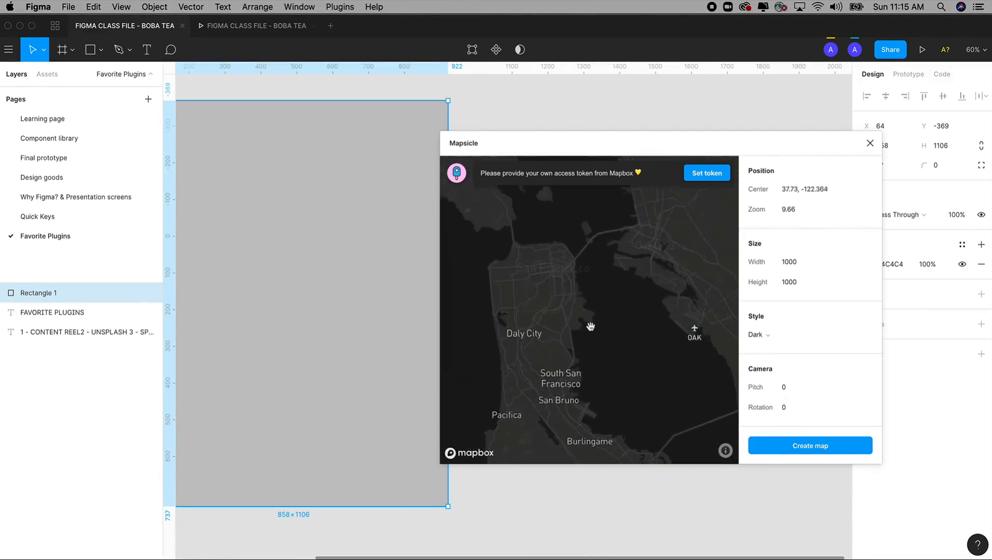
Frame San Francisco closely at about zoom 11.56 and create the map in the rectangle
{"action": "scroll", "coordinate": [587, 330], "scroll_direction": "up", "scroll_amount": 3}
{"action": "left_click_drag", "start_coordinate": [586, 330], "coordinate": [624, 316]}
{"action": "scroll", "coordinate": [601, 325], "scroll_direction": "up", "scroll_amount": 5}
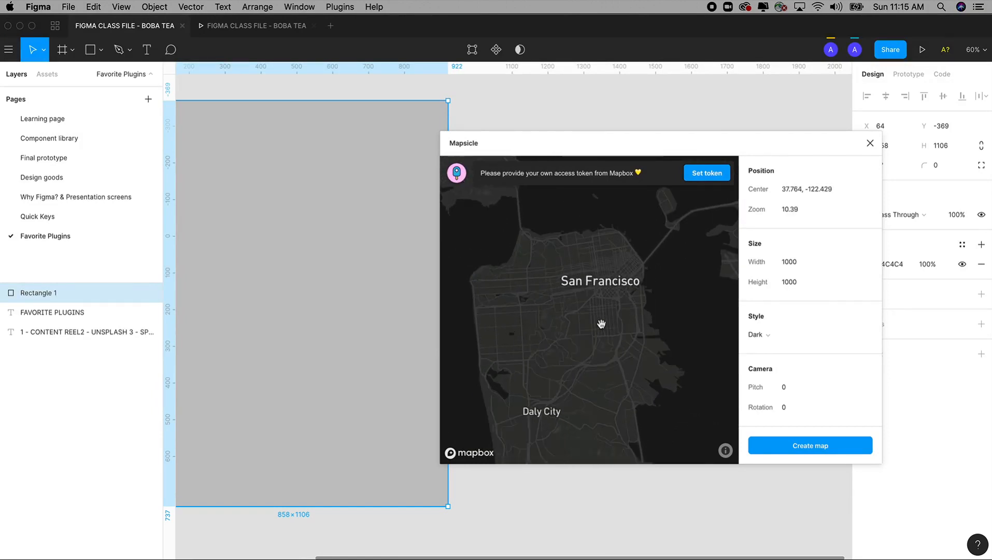
{"action": "left_click_drag", "start_coordinate": [615, 351], "coordinate": [643, 401]}
{"action": "scroll", "coordinate": [621, 330], "scroll_direction": "up", "scroll_amount": 3}
{"action": "left_click_drag", "start_coordinate": [621, 330], "coordinate": [642, 303]}
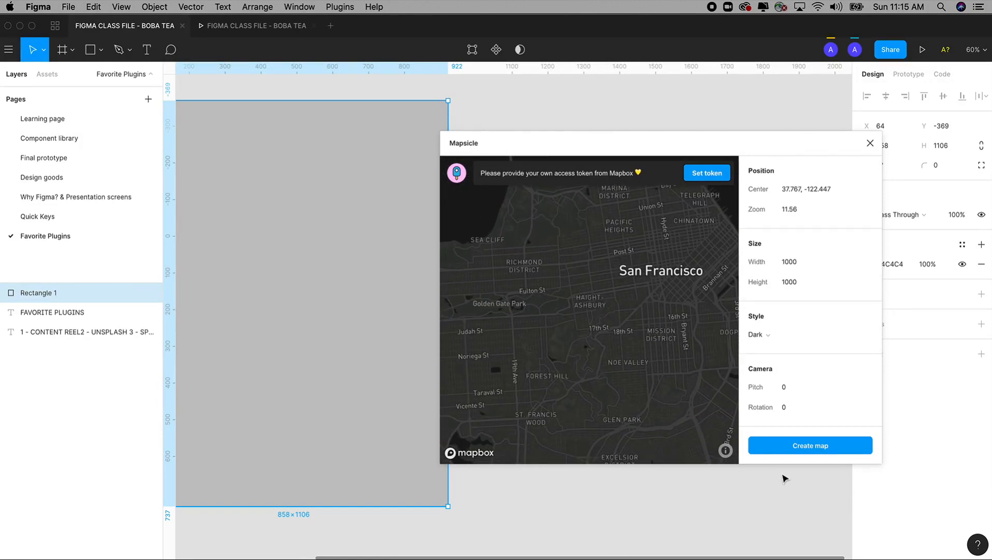
{"action": "left_click", "coordinate": [799, 447]}
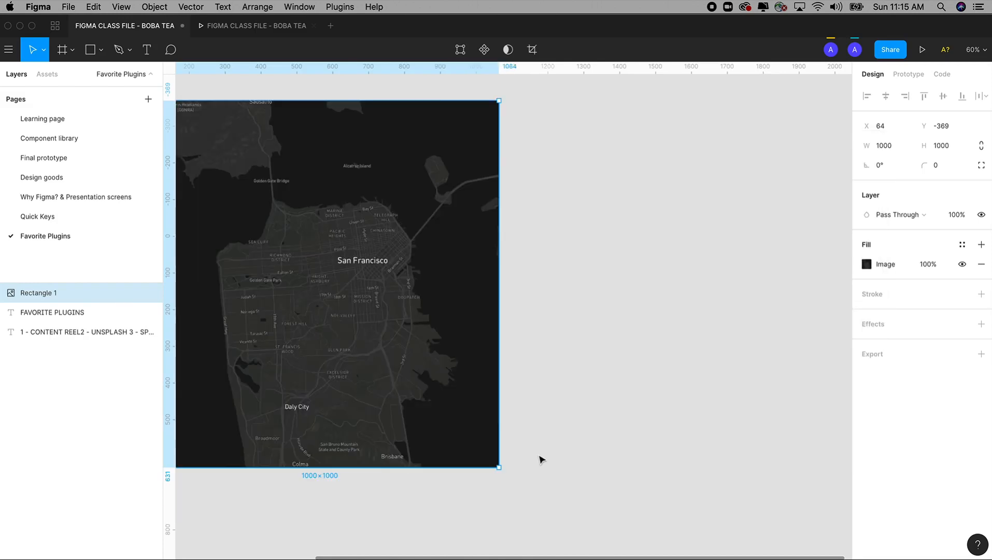
Crop the San Francisco map image inward from both sides to a width of about 681, keeping its full height of 1000
{"action": "left_click_drag", "start_coordinate": [537, 426], "coordinate": [666, 420]}
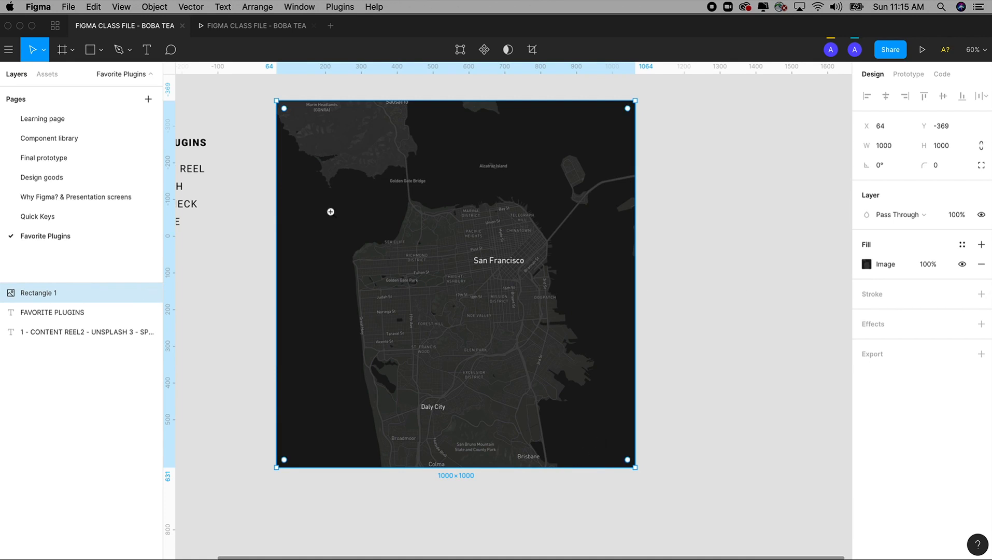
{"action": "key", "text": "z"}
{"action": "left_click_drag", "start_coordinate": [260, 87], "coordinate": [713, 512]}
{"action": "left_click_drag", "start_coordinate": [739, 287], "coordinate": [755, 322]}
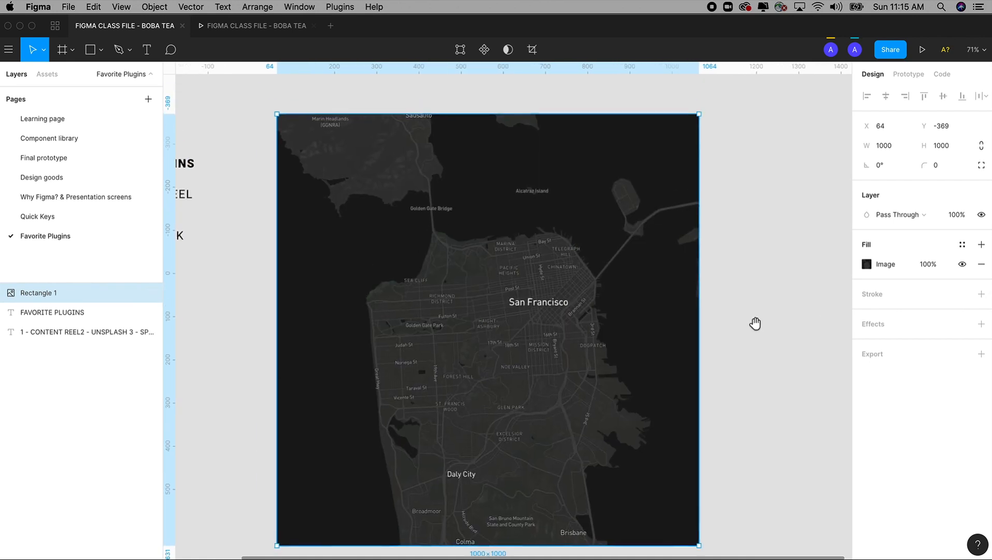
{"action": "left_click", "coordinate": [867, 264]}
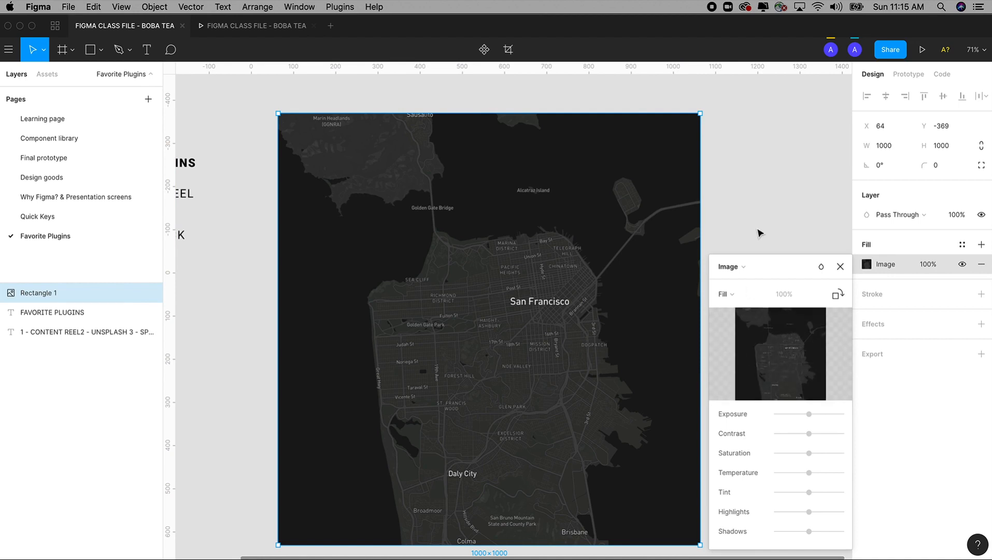
{"action": "scroll", "coordinate": [736, 210], "scroll_direction": "down", "scroll_amount": 2}
{"action": "left_click", "coordinate": [508, 50]}
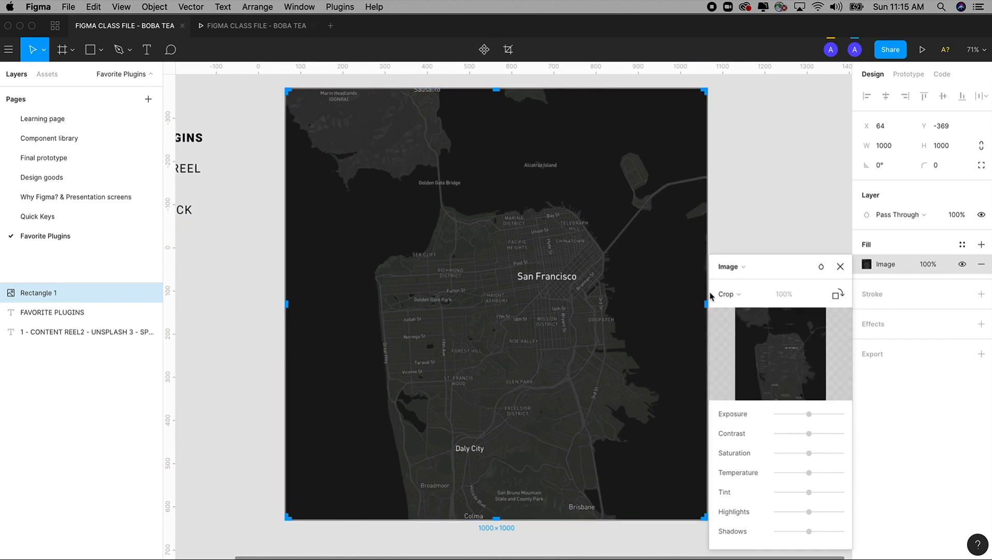
{"action": "left_click_drag", "start_coordinate": [705, 308], "coordinate": [645, 307]}
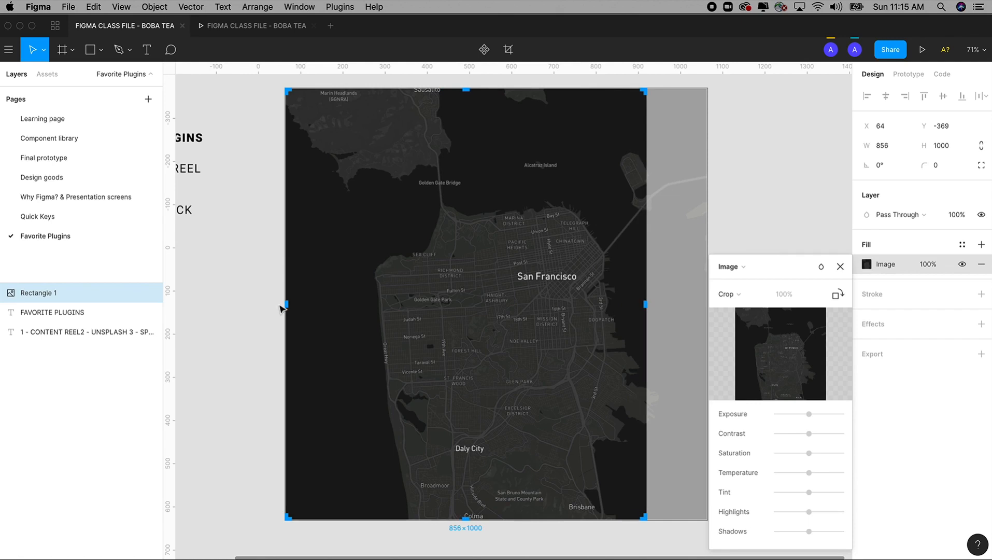
{"action": "left_click_drag", "start_coordinate": [286, 305], "coordinate": [360, 304]}
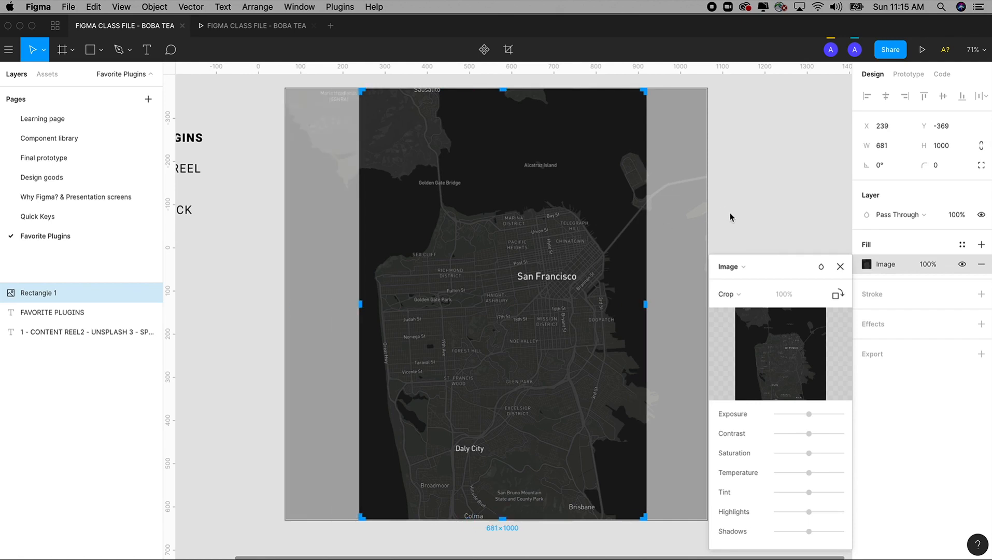
Undo both side crops of the map image and deselect the rectangle
{"action": "key", "text": "super+z"}
{"action": "key", "text": "super+z"}
{"action": "left_click", "coordinate": [749, 225]}
Select the map rectangle, bring the favorite plugins list into close view, and open the plugin management page
{"action": "scroll", "coordinate": [749, 224], "scroll_direction": "left", "scroll_amount": 5}
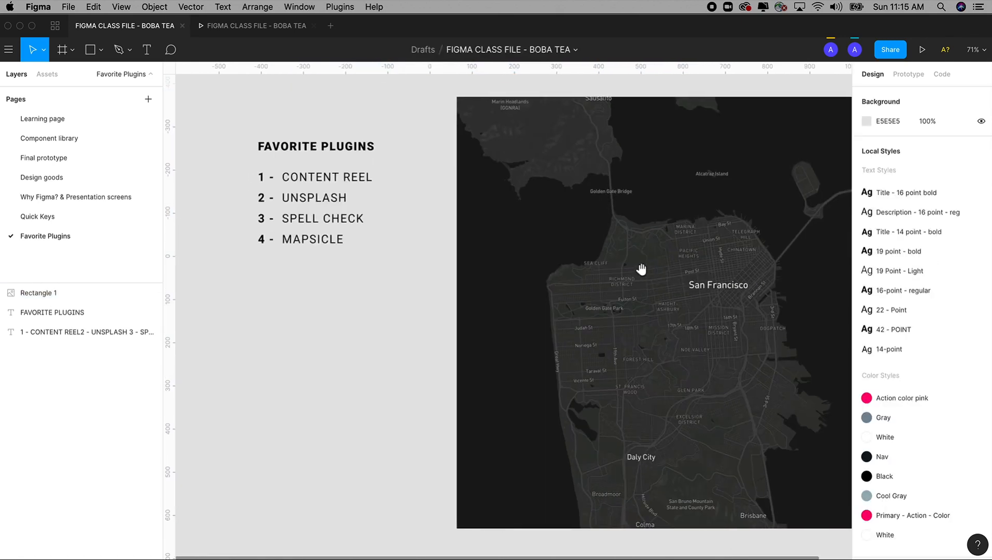
{"action": "scroll", "coordinate": [640, 267], "scroll_direction": "up", "scroll_amount": 2}
{"action": "left_click", "coordinate": [608, 293]}
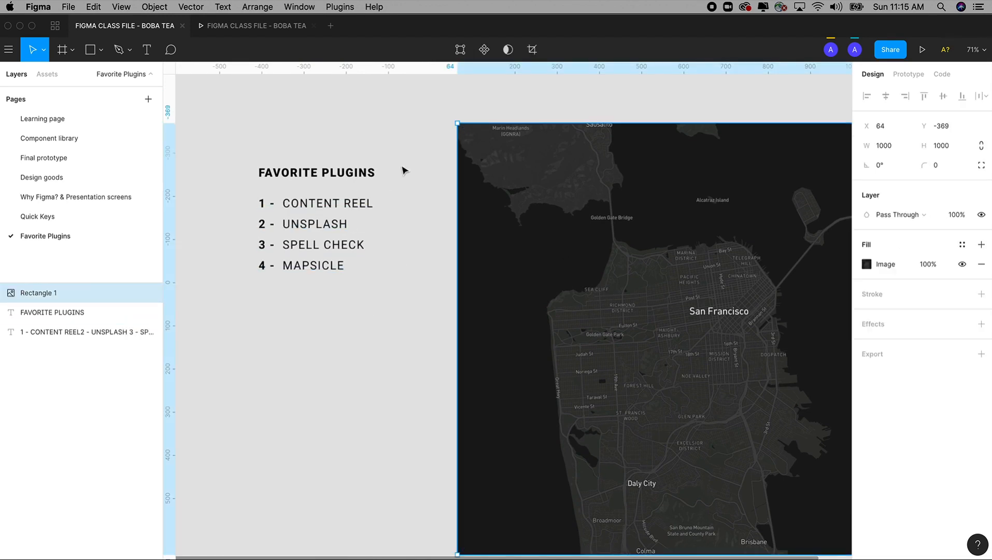
{"action": "key", "text": "super+minus"}
{"action": "key", "text": "super+minus"}
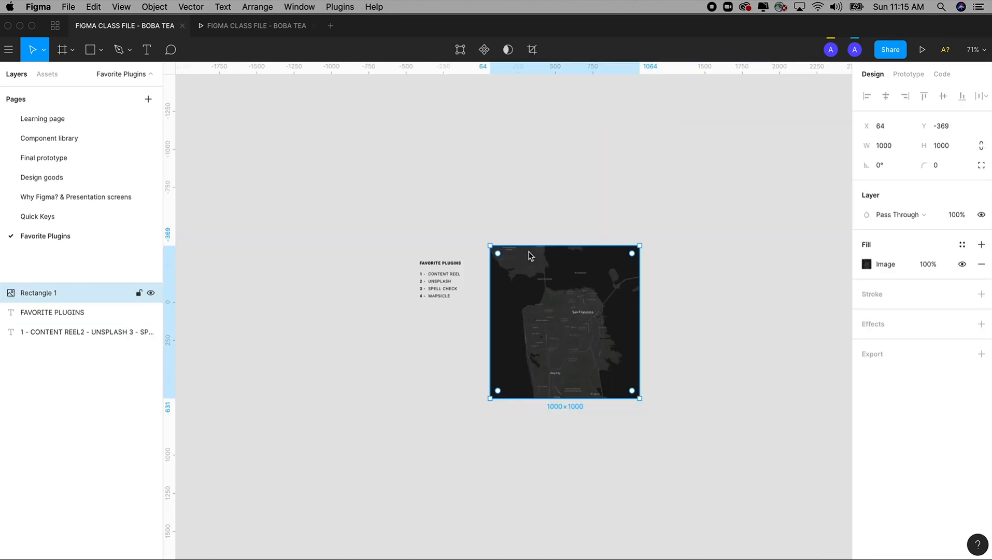
{"action": "key", "text": "z"}
{"action": "left_click_drag", "start_coordinate": [392, 234], "coordinate": [491, 340]}
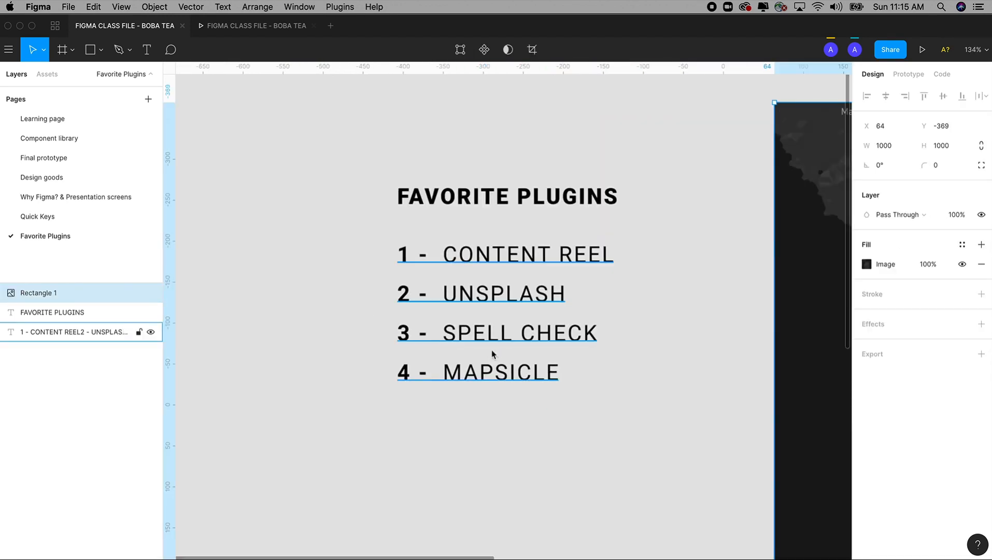
{"action": "left_click", "coordinate": [344, 6]}
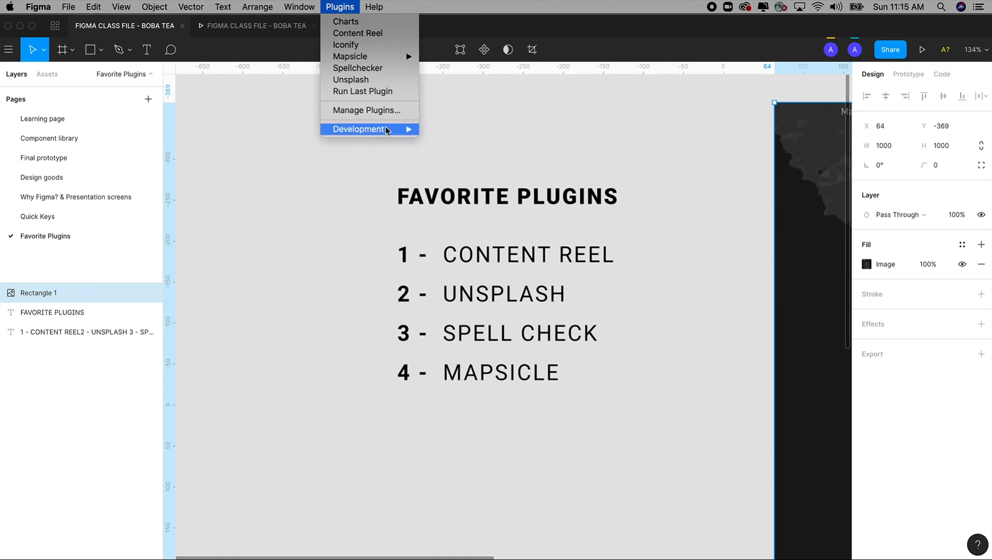
{"action": "left_click", "coordinate": [438, 109]}
{"action": "left_click", "coordinate": [350, 4]}
{"action": "left_click", "coordinate": [372, 110]}
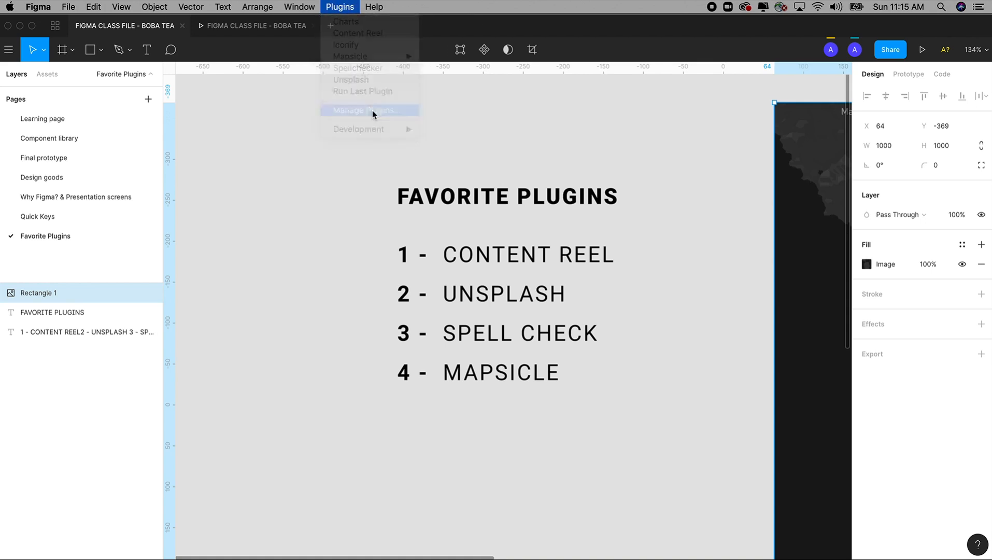
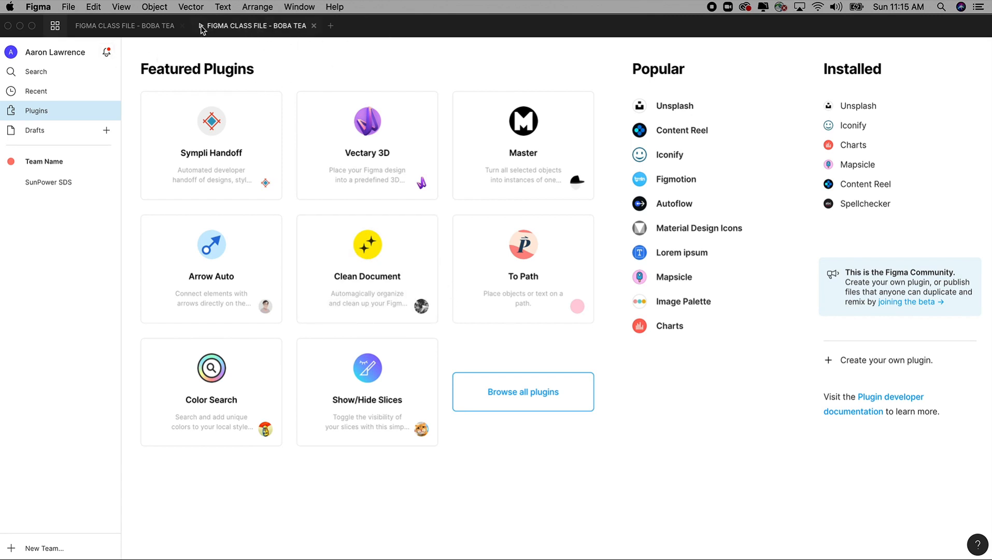
Return to the class file, switch to Chrome and bring the "download figma gui kit" Google results window to the front
{"action": "left_click", "coordinate": [142, 28]}
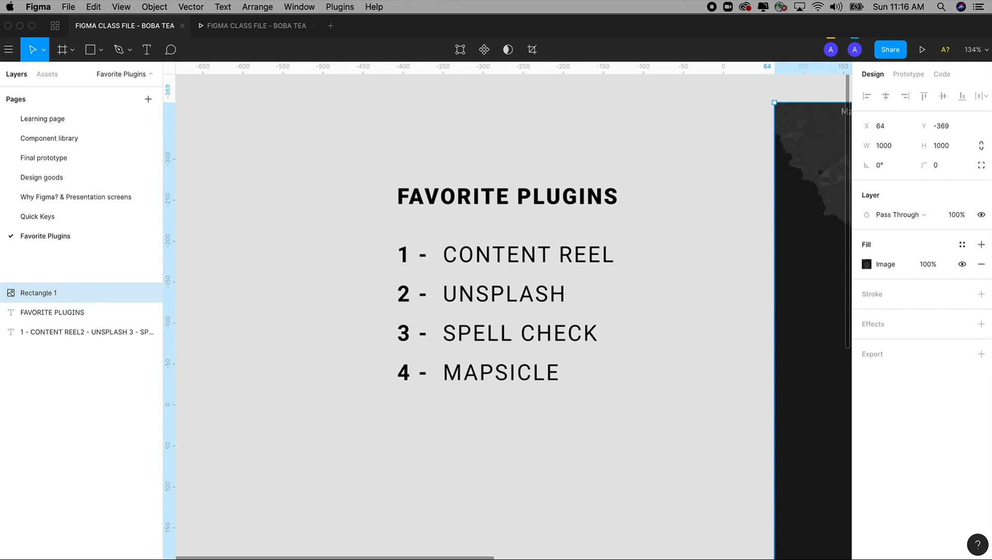
{"action": "key", "text": "super+Tab"}
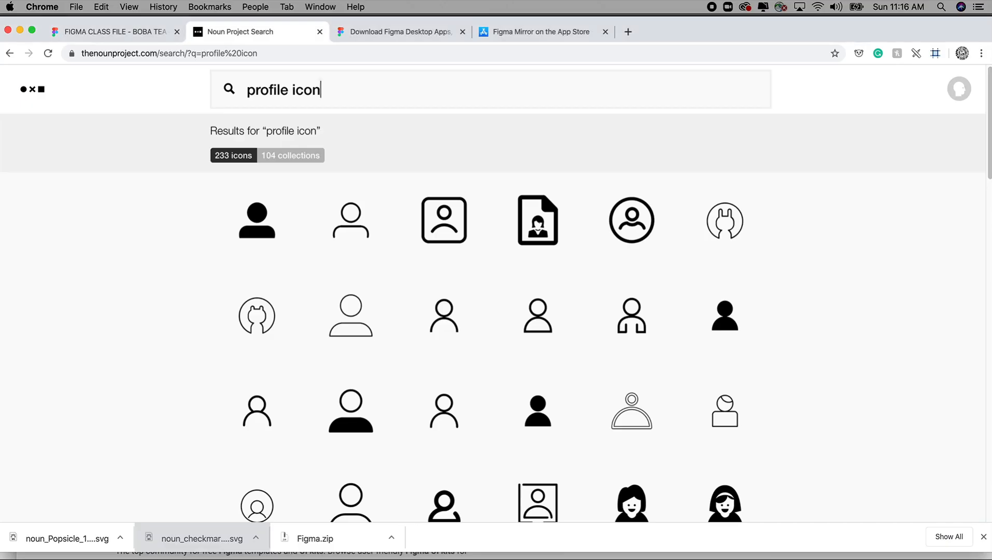
{"action": "left_click_drag", "start_coordinate": [667, 34], "coordinate": [679, 136]}
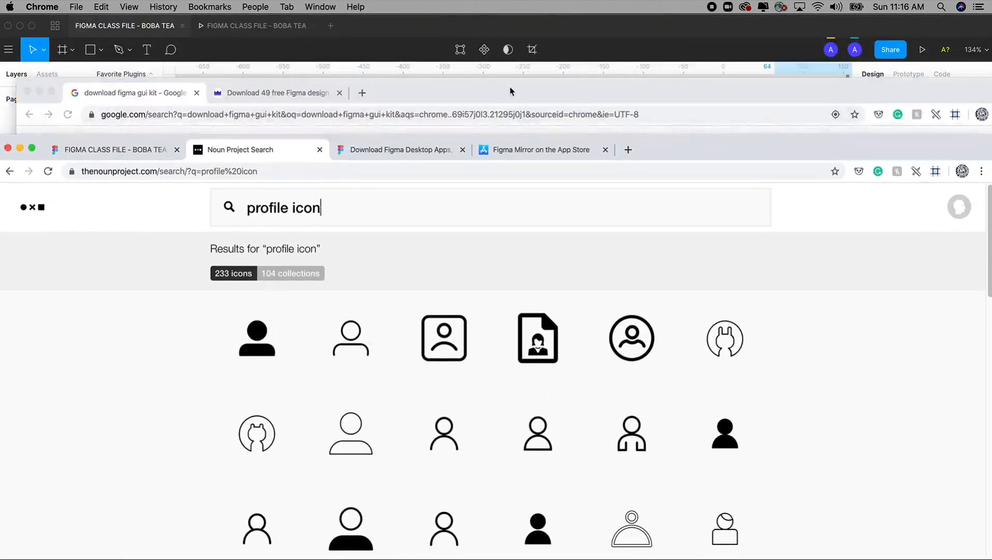
{"action": "left_click_drag", "start_coordinate": [511, 88], "coordinate": [490, 7]}
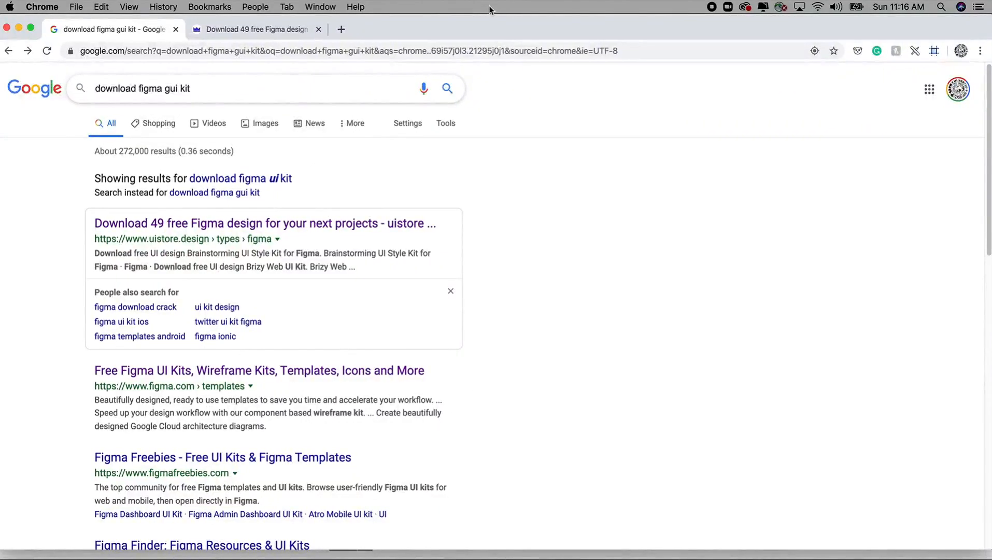
Highlight the search query, dismiss the suggestions and open the uistore.design result for free Figma designs
{"action": "left_click", "coordinate": [236, 89]}
{"action": "left_click_drag", "start_coordinate": [240, 91], "coordinate": [85, 90]}
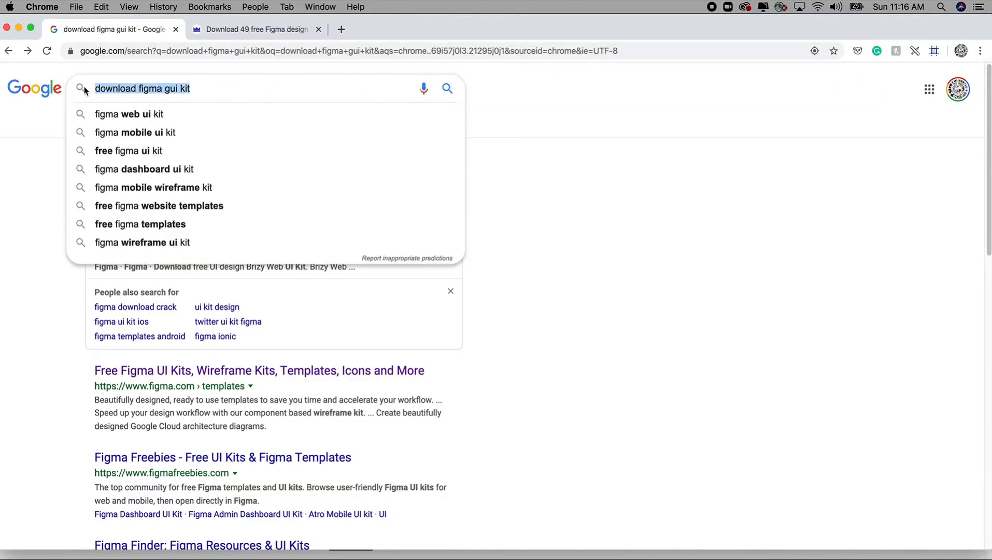
{"action": "left_click", "coordinate": [604, 195]}
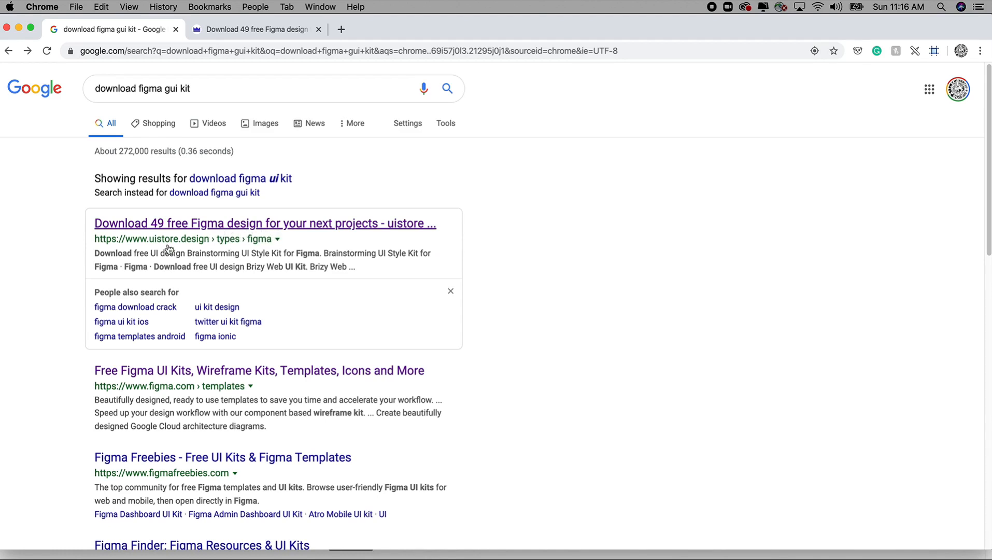
{"action": "left_click", "coordinate": [202, 227]}
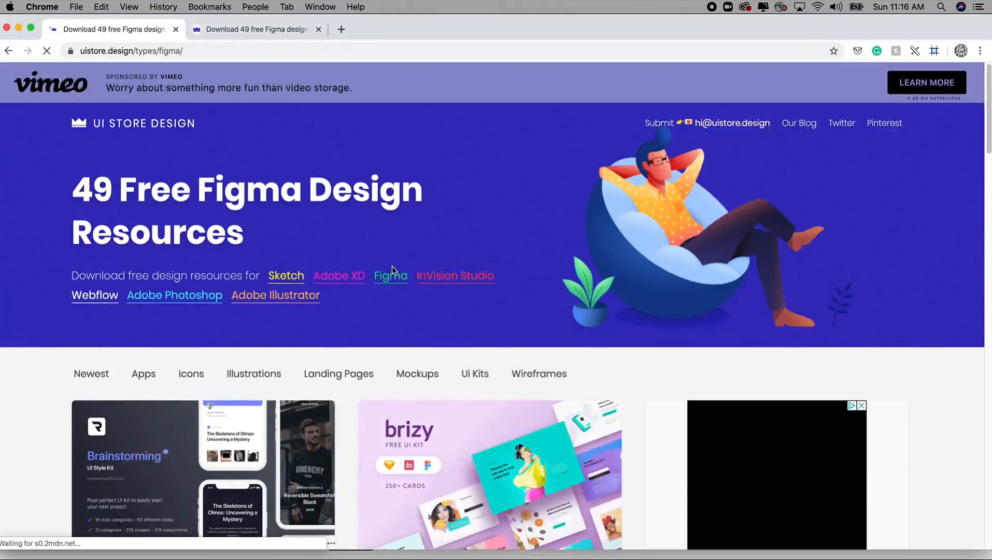
Browse the free Figma design resources and open the Coinbase - Web Dashboard Ui Kit page
{"action": "scroll", "coordinate": [395, 269], "scroll_direction": "down", "scroll_amount": 2}
{"action": "scroll", "coordinate": [396, 268], "scroll_direction": "down", "scroll_amount": 5}
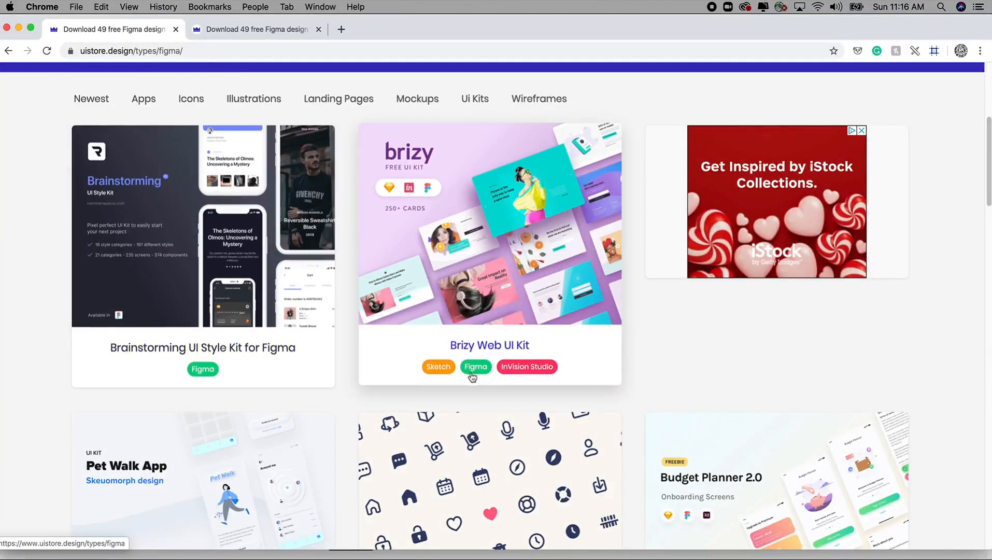
{"action": "scroll", "coordinate": [472, 376], "scroll_direction": "down", "scroll_amount": 2}
{"action": "scroll", "coordinate": [472, 371], "scroll_direction": "down", "scroll_amount": 2}
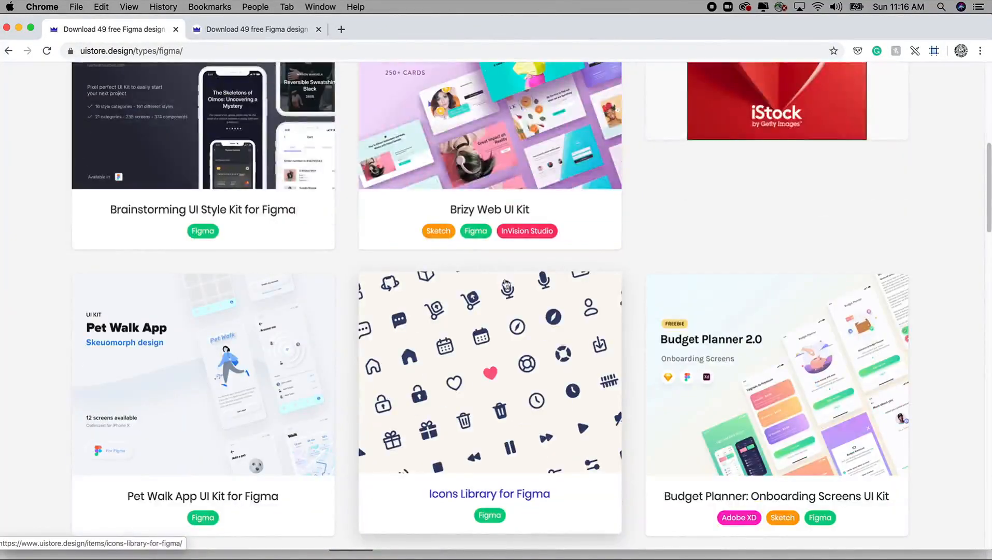
{"action": "scroll", "coordinate": [518, 311], "scroll_direction": "down", "scroll_amount": 10}
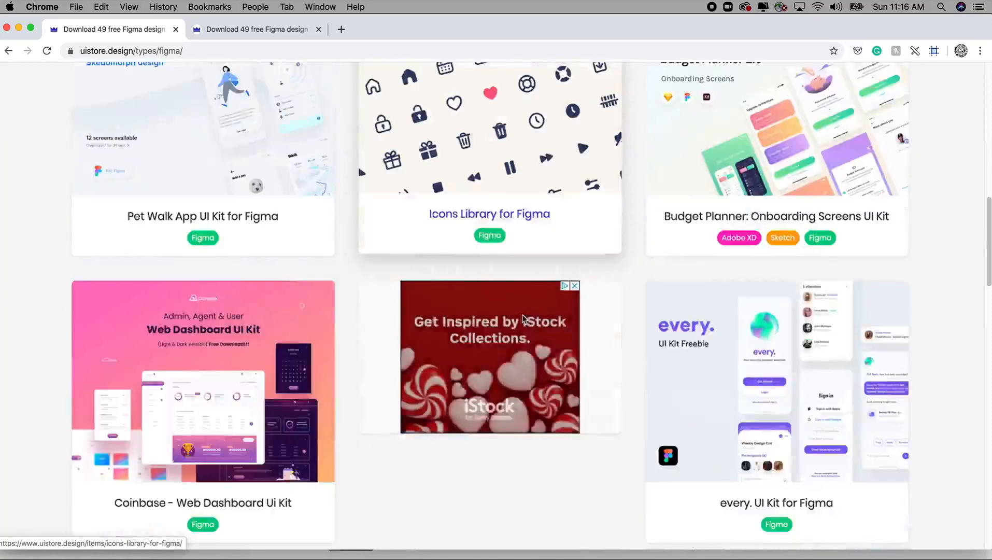
{"action": "scroll", "coordinate": [522, 318], "scroll_direction": "down", "scroll_amount": 1}
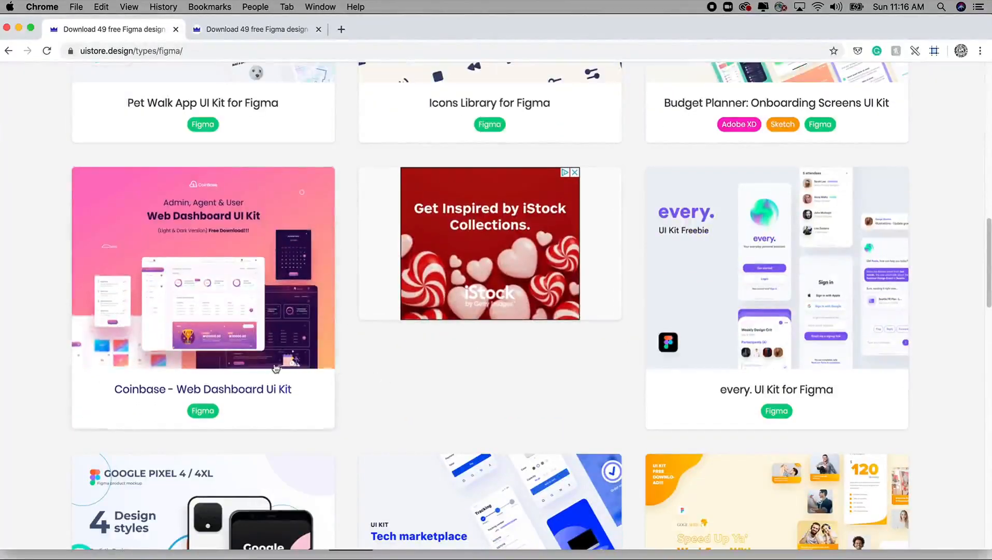
{"action": "scroll", "coordinate": [311, 358], "scroll_direction": "down", "scroll_amount": 3}
{"action": "scroll", "coordinate": [270, 367], "scroll_direction": "up", "scroll_amount": 3}
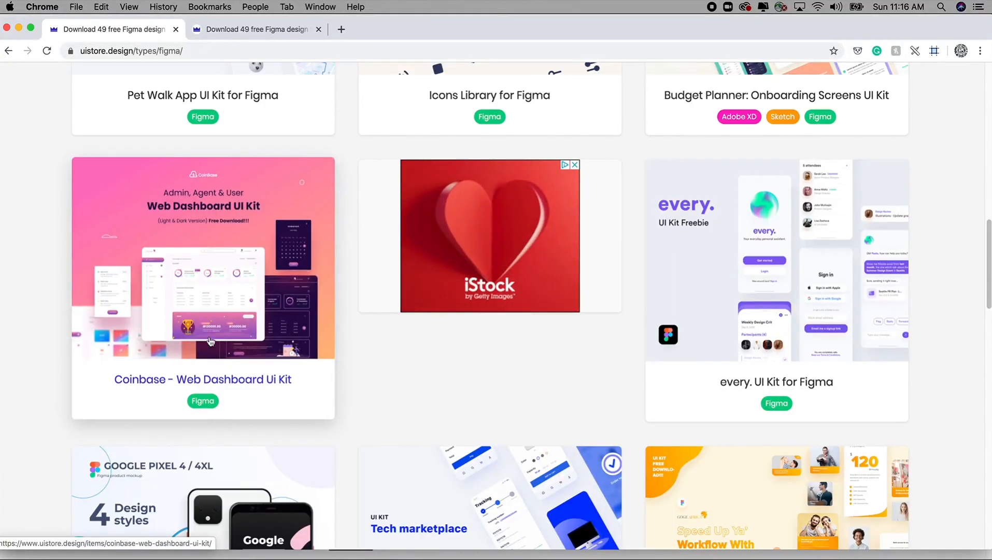
{"action": "left_click", "coordinate": [251, 350]}
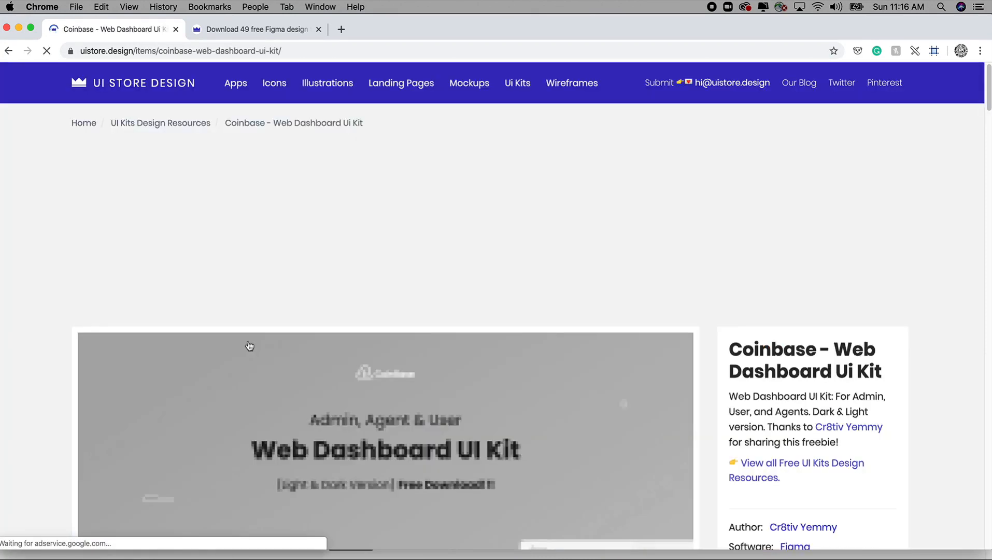
Download the free Coinbase kit and open the downloaded coinbase-web-dashboard-ui-kit.zip
{"action": "scroll", "coordinate": [566, 349], "scroll_direction": "down", "scroll_amount": 10}
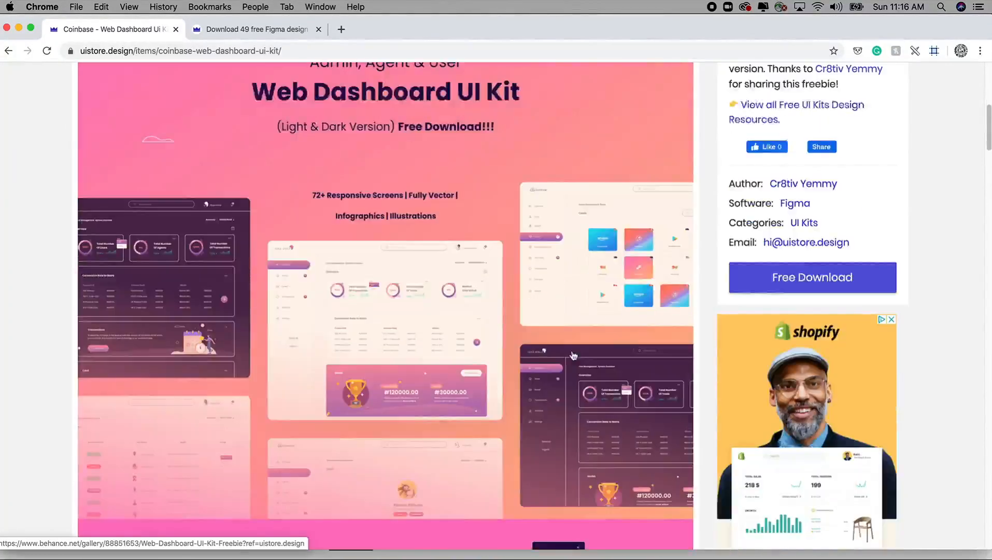
{"action": "left_click", "coordinate": [813, 279]}
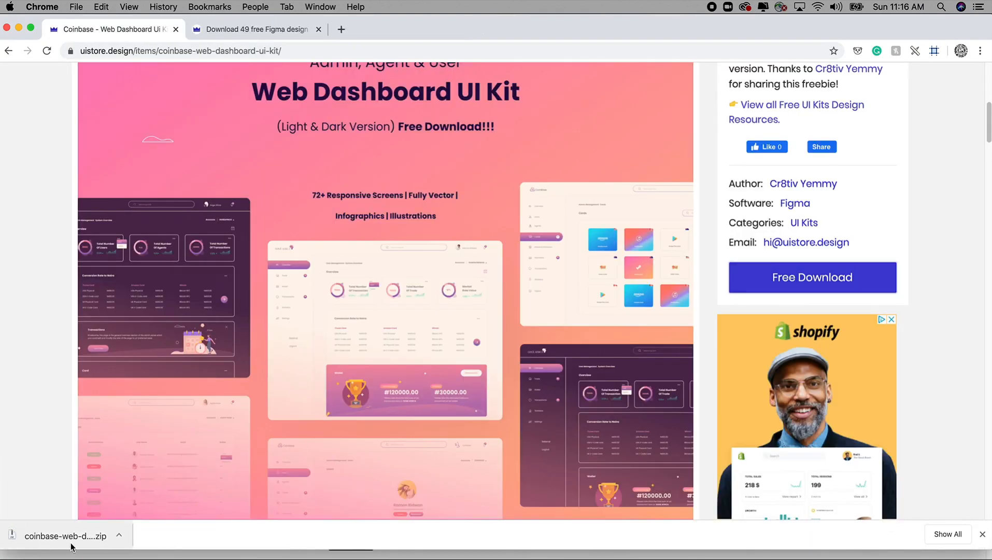
{"action": "left_click", "coordinate": [89, 544]}
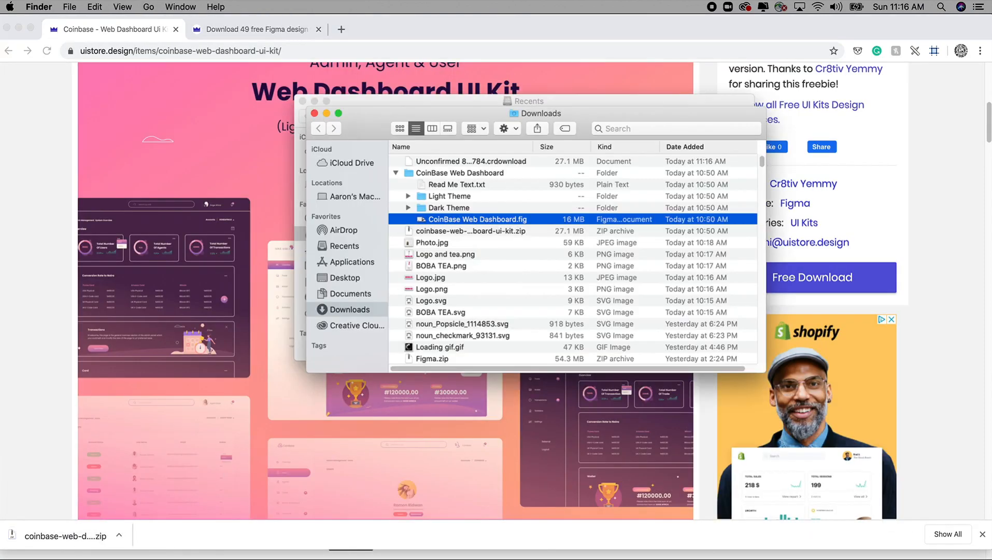
Inspect the CoinBase Web Dashboard folder and preview Overview.png from the Dark Theme's User folder
{"action": "double_click", "coordinate": [457, 172]}
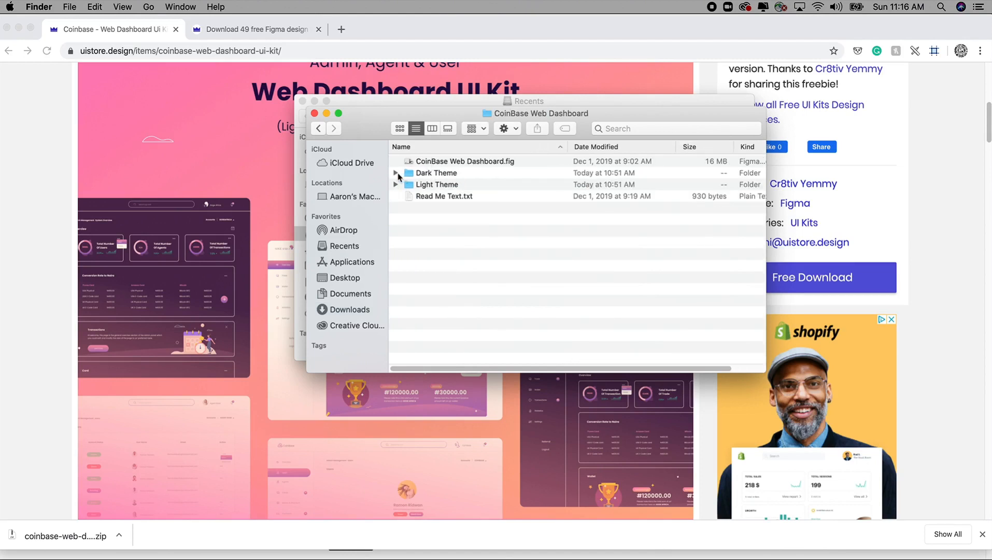
{"action": "left_click", "coordinate": [396, 173]}
{"action": "left_click", "coordinate": [409, 207]}
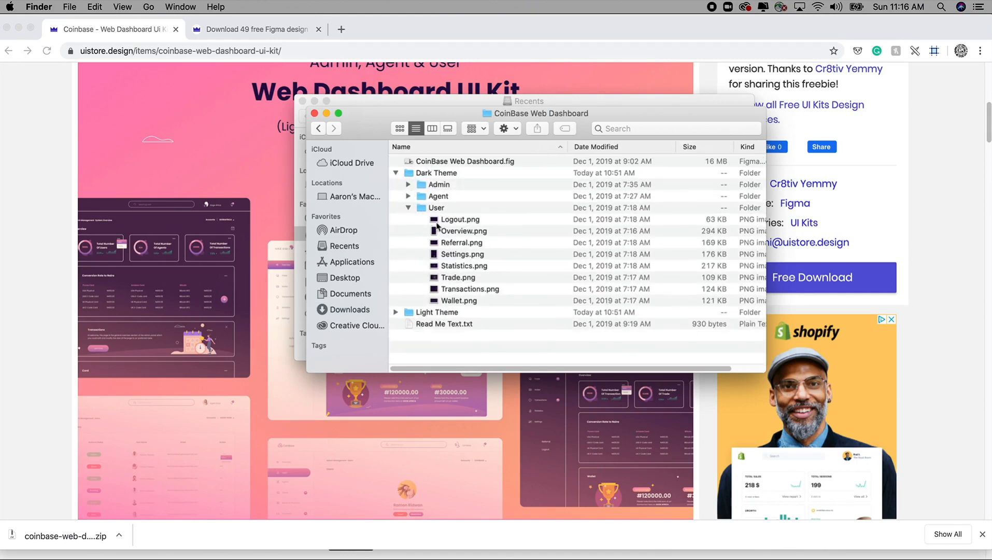
{"action": "left_click", "coordinate": [439, 229]}
{"action": "key", "text": "space"}
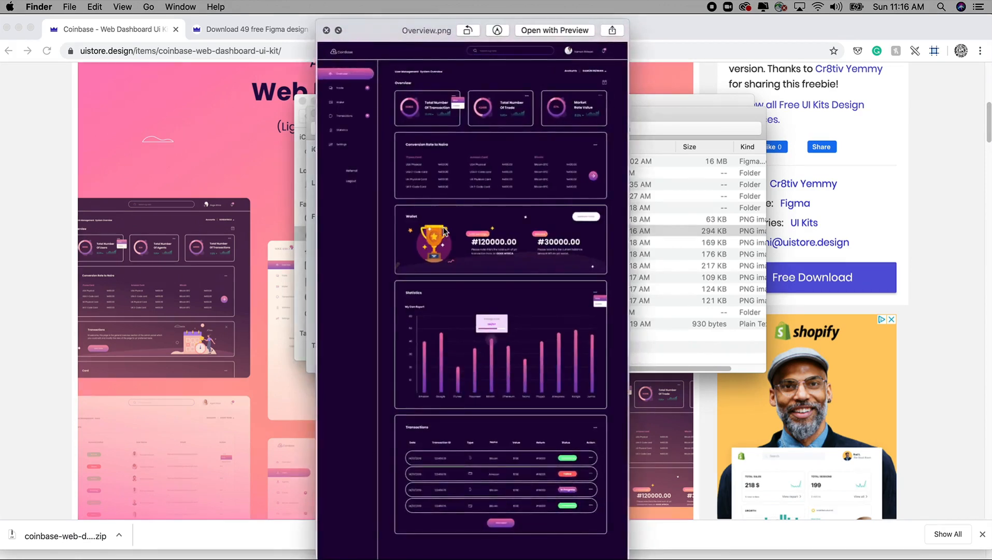
{"action": "key", "text": "space"}
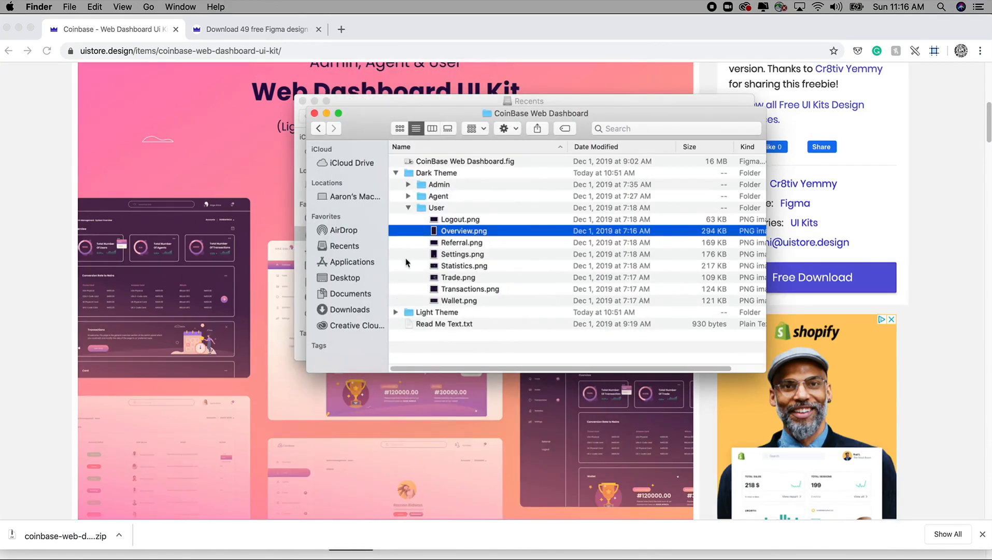
{"action": "left_click", "coordinate": [395, 173]}
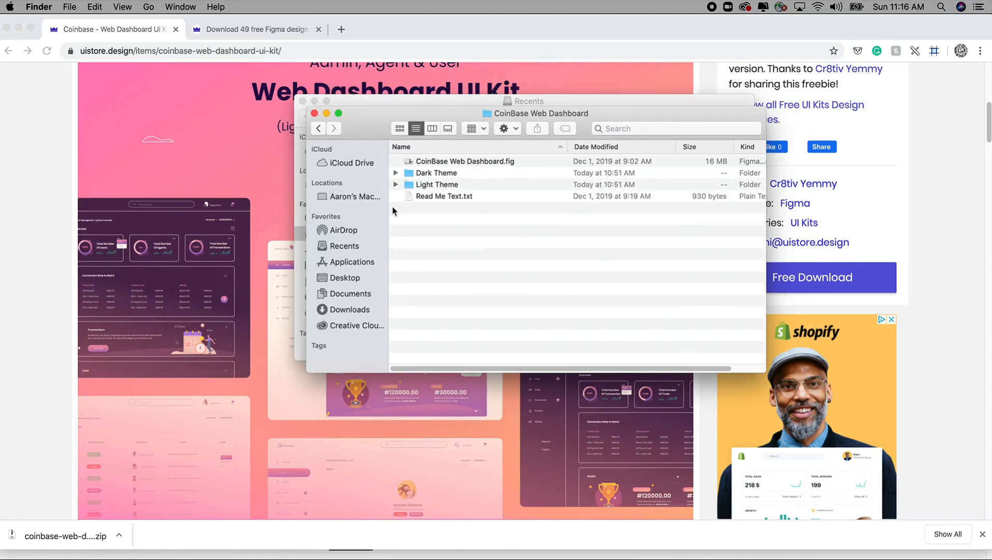
Select CoinBase Web Dashboard.fig in the folder, switch to Figma and show the Drafts
{"action": "left_click", "coordinate": [463, 162]}
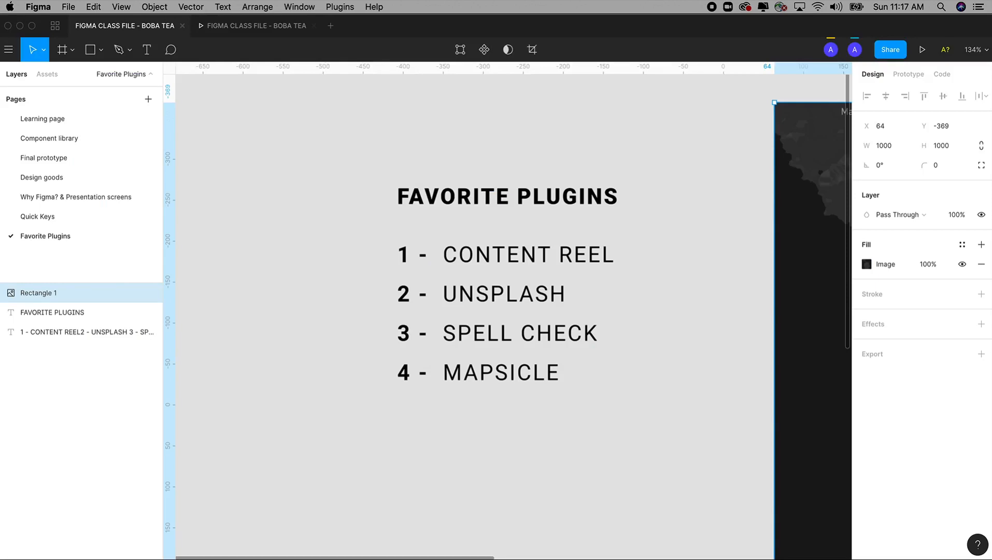
{"action": "left_click", "coordinate": [56, 26]}
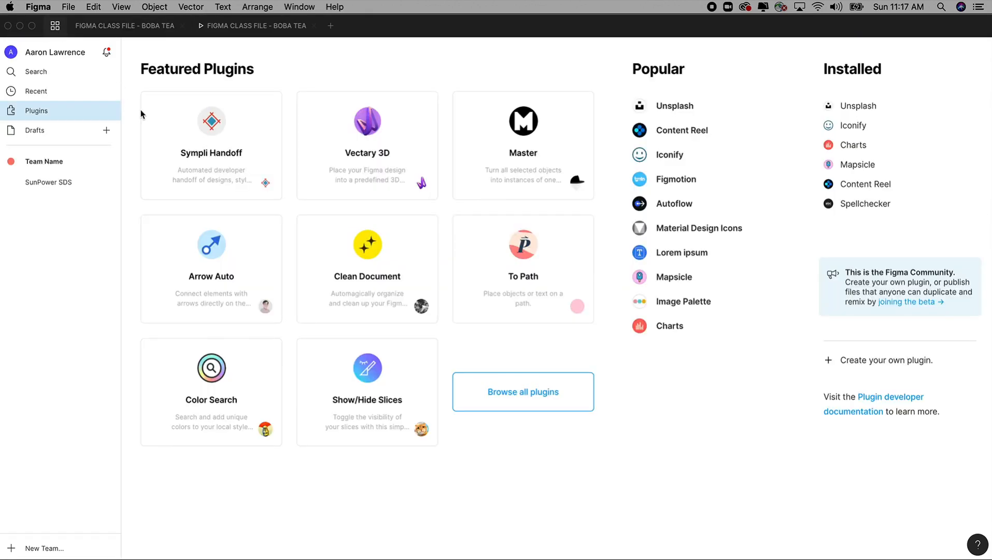
{"action": "left_click", "coordinate": [42, 132]}
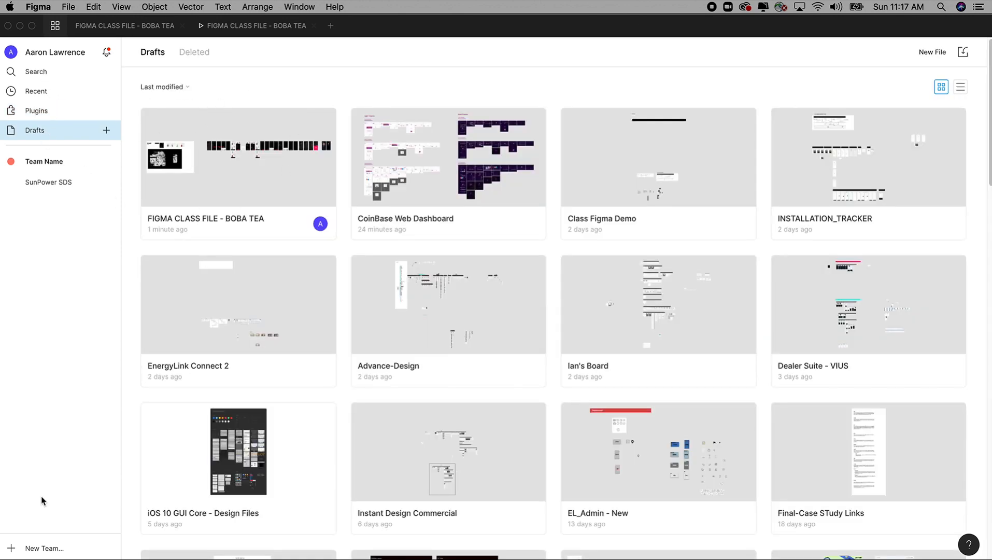
Arrange the Finder windows beside the Figma drafts and try to import CoinBase Web Dashboard.fig into them
{"action": "key", "text": "super+Tab"}
{"action": "left_click_drag", "start_coordinate": [380, 121], "coordinate": [497, 122]}
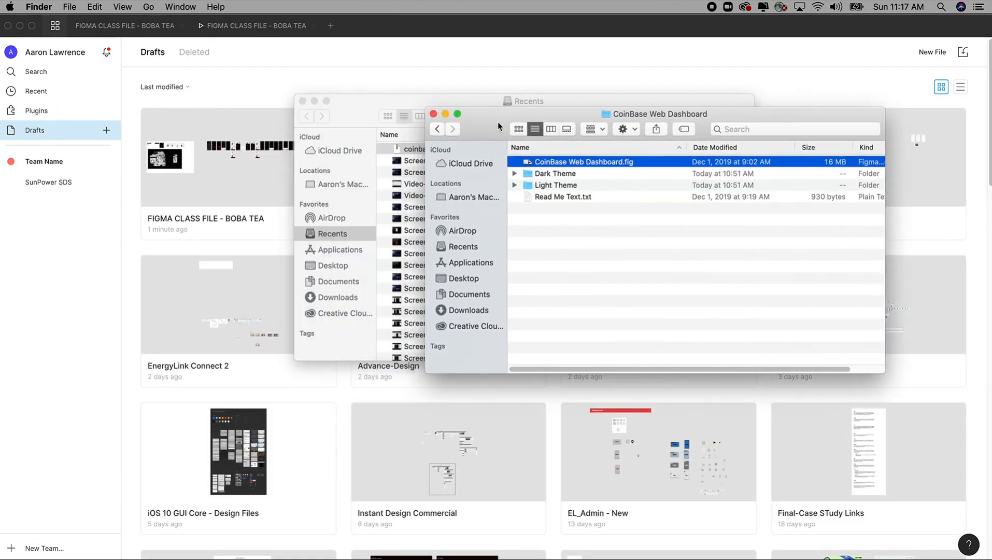
{"action": "left_click_drag", "start_coordinate": [336, 115], "coordinate": [625, 287]}
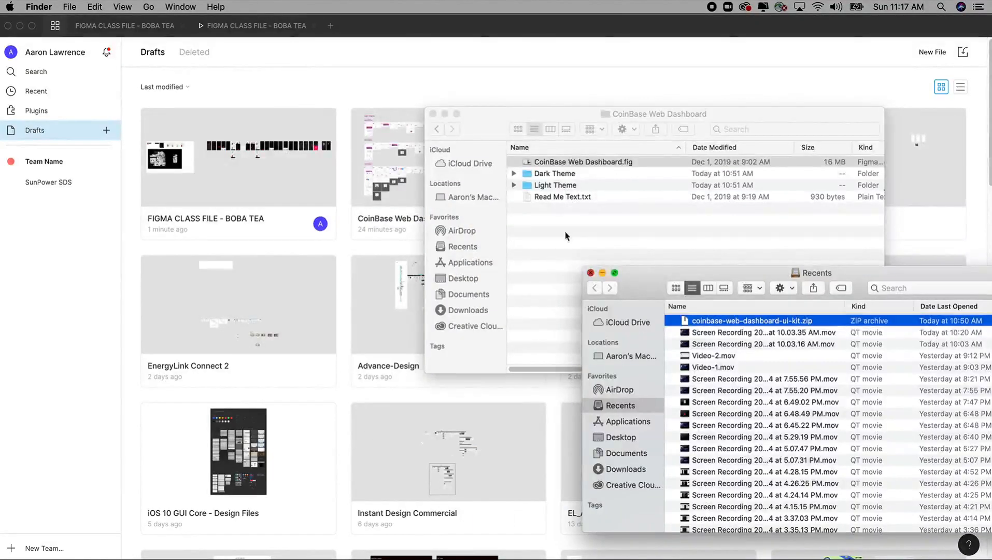
{"action": "left_click", "coordinate": [589, 273]}
{"action": "left_click_drag", "start_coordinate": [570, 114], "coordinate": [658, 126]}
{"action": "left_click_drag", "start_coordinate": [669, 173], "coordinate": [403, 90]}
{"action": "key", "text": "super+Tab"}
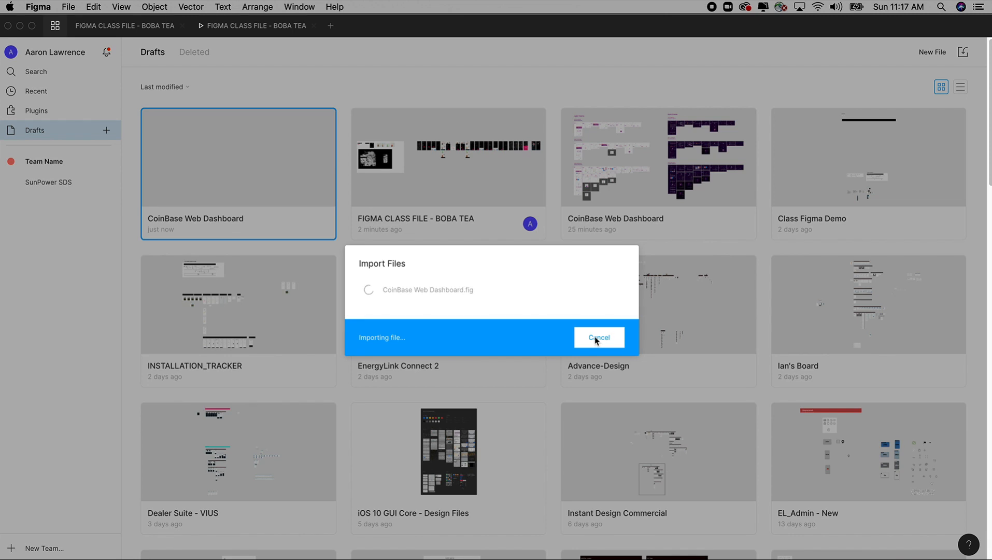
Cancel the file import and try to delete the new blank CoinBase Web Dashboard draft
{"action": "left_click", "coordinate": [597, 344]}
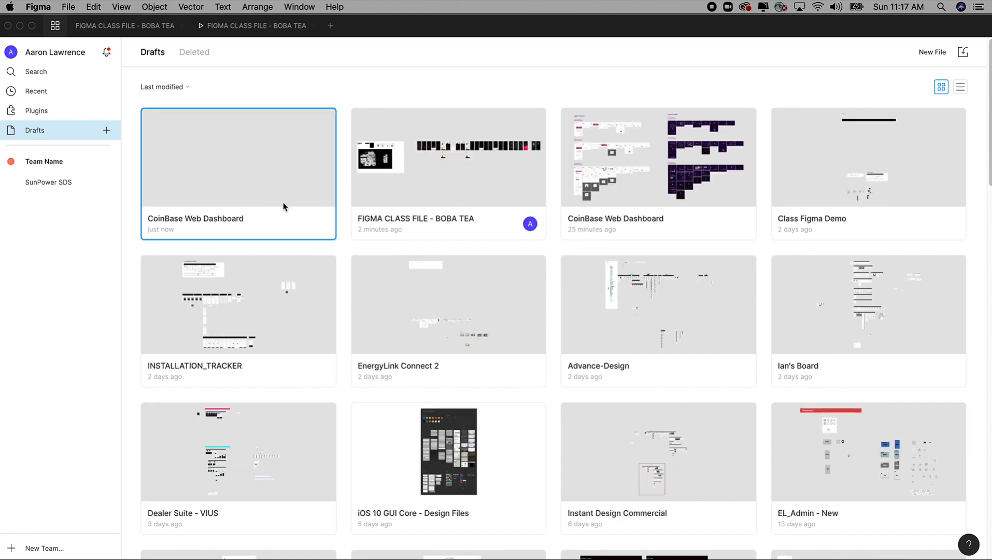
{"action": "right_click", "coordinate": [308, 220]}
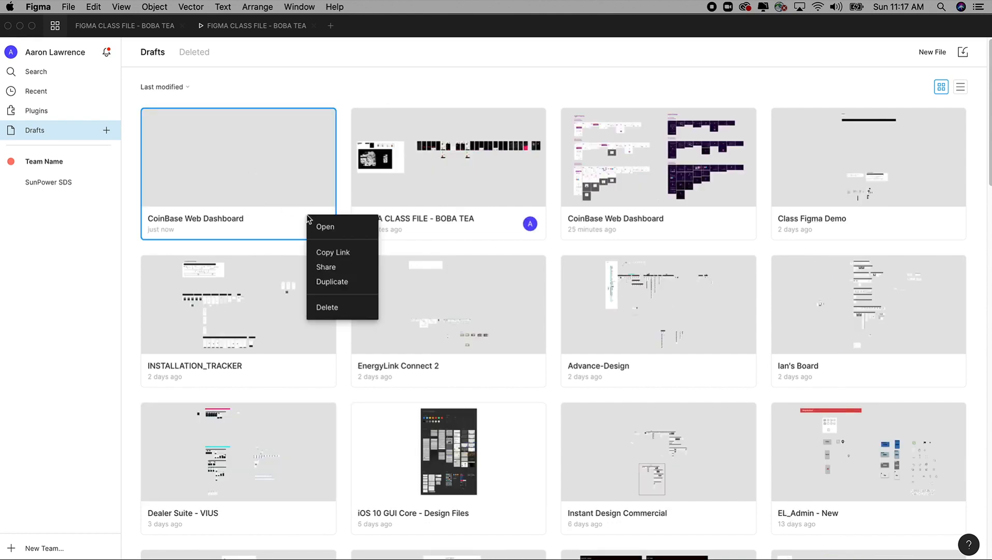
{"action": "left_click", "coordinate": [333, 306]}
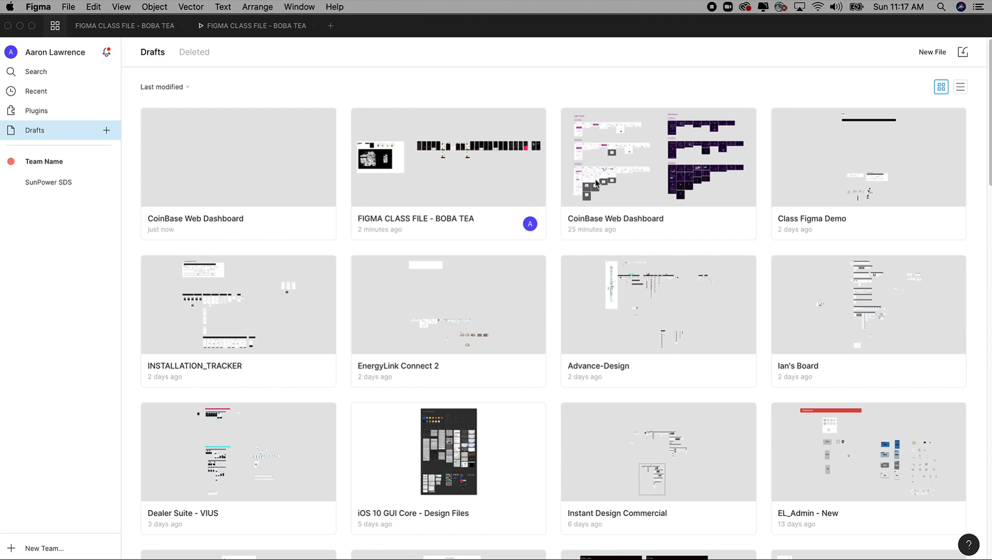
Open the earlier CoinBase Web Dashboard draft and zoom in on the Light Theme user dashboard's Overview frame
{"action": "double_click", "coordinate": [641, 189]}
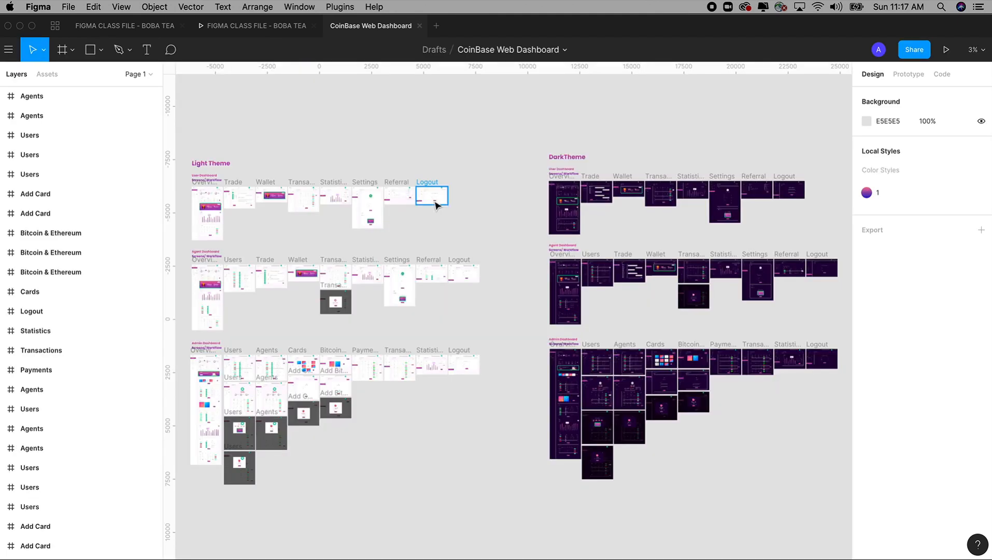
{"action": "left_click_drag", "start_coordinate": [474, 243], "coordinate": [571, 211]}
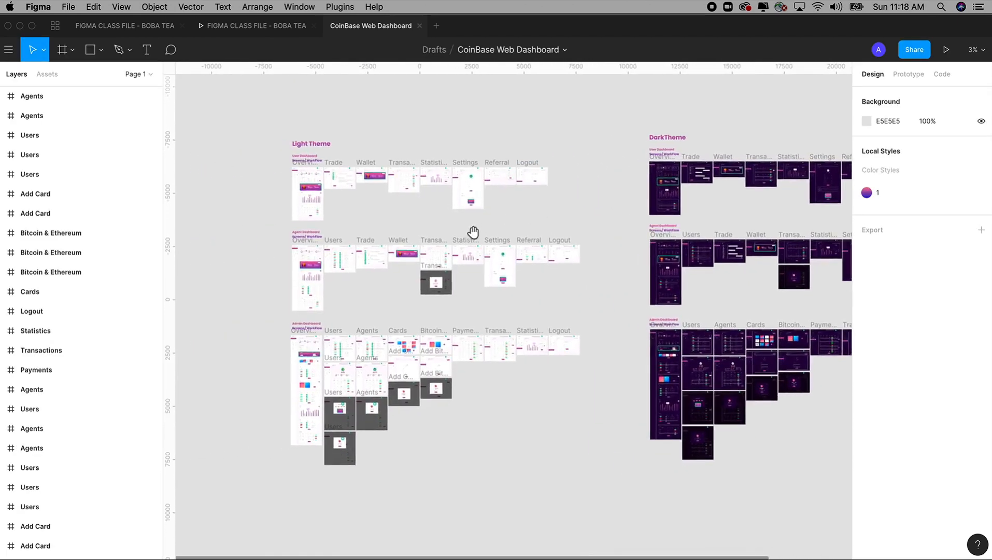
{"action": "key", "text": "z"}
{"action": "left_click_drag", "start_coordinate": [290, 158], "coordinate": [358, 243]}
{"action": "left_click_drag", "start_coordinate": [409, 278], "coordinate": [481, 281]}
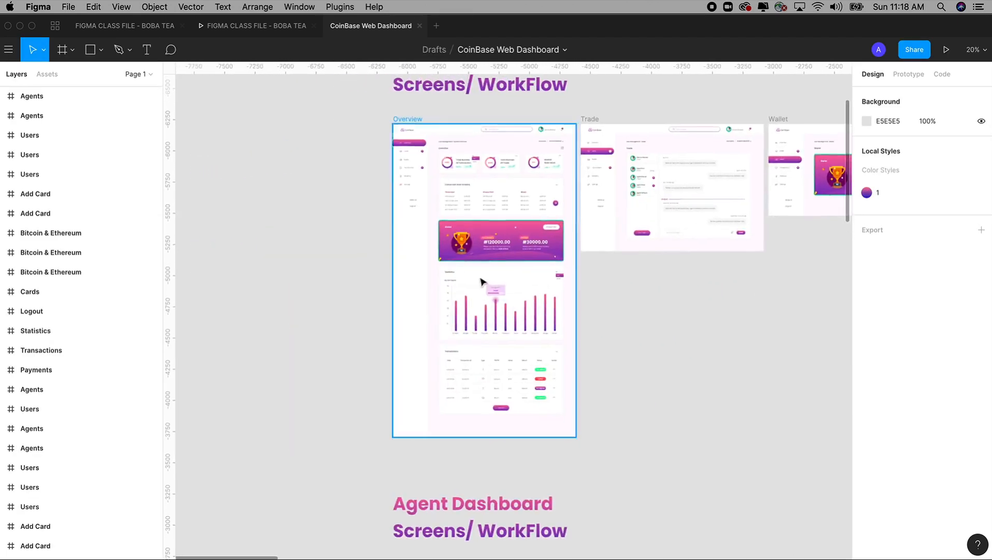
Examine the Overview frame's header, summary cards, conversion rates and wallet banner up close
{"action": "key", "text": "z"}
{"action": "left_click_drag", "start_coordinate": [377, 141], "coordinate": [568, 349]}
{"action": "left_click_drag", "start_coordinate": [564, 262], "coordinate": [560, 345]}
{"action": "scroll", "coordinate": [519, 337], "scroll_direction": "up", "scroll_amount": 2}
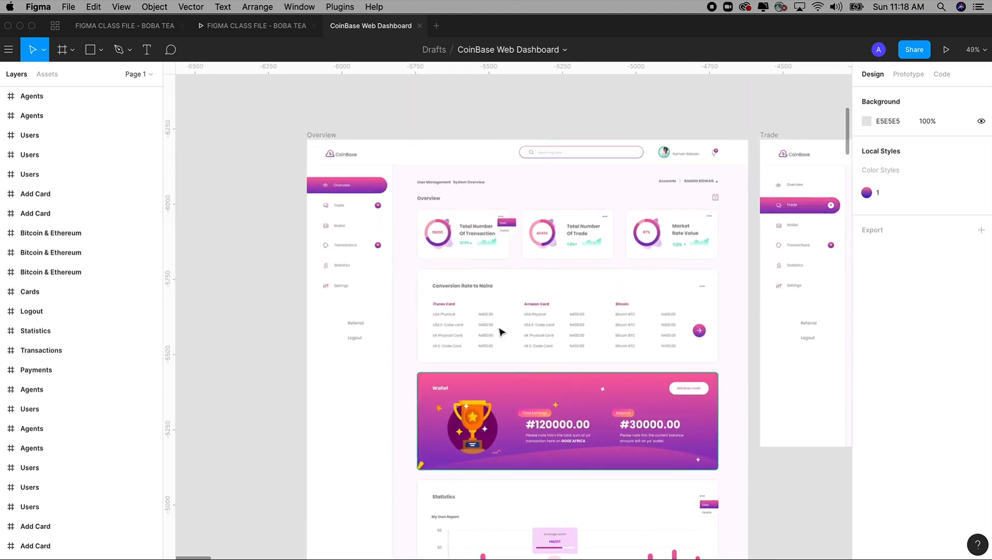
{"action": "key", "text": "z"}
{"action": "left_click_drag", "start_coordinate": [303, 115], "coordinate": [759, 449]}
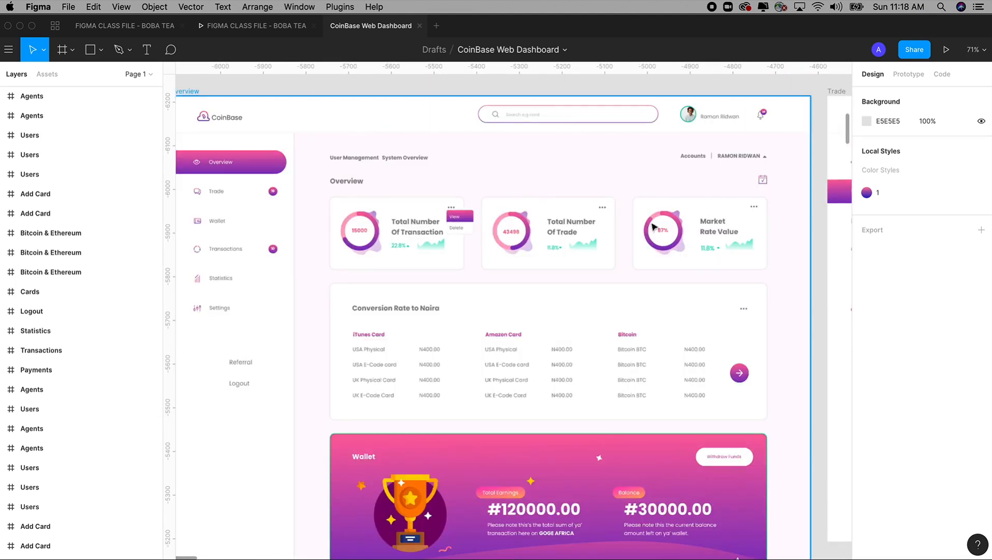
Select the profile picture's Mask Group in the Overview frame's header to inspect its layer
{"action": "double_click", "coordinate": [691, 119]}
{"action": "double_click", "coordinate": [691, 119]}
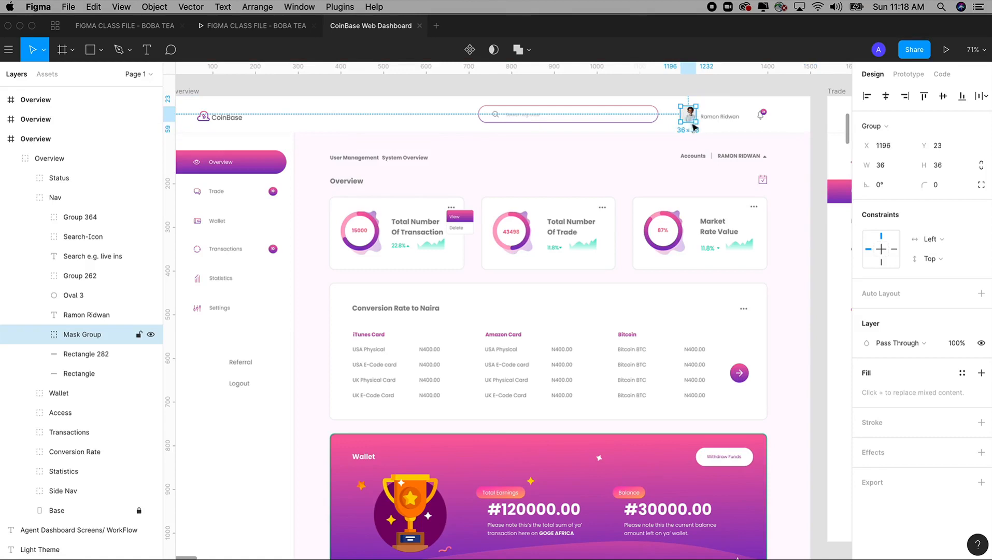
{"action": "mouse_move", "coordinate": [668, 229]}
{"action": "left_mouse_down"}
{"action": "mouse_move", "coordinate": [666, 197]}
{"action": "mouse_move", "coordinate": [666, 214]}
{"action": "left_mouse_up"}
Zoom in on the Overview frame's side navigation and inspect its Trade and Transactions text labels
{"action": "key", "text": "z"}
{"action": "left_click_drag", "start_coordinate": [372, 140], "coordinate": [764, 362]}
{"action": "left_click", "coordinate": [271, 203]}
{"action": "double_click", "coordinate": [285, 164]}
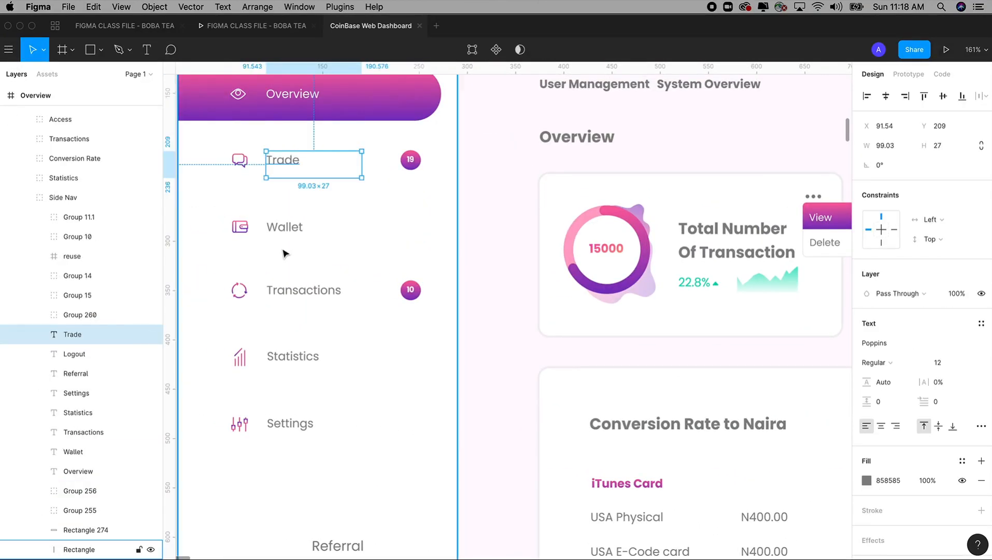
{"action": "left_click", "coordinate": [284, 234]}
{"action": "left_click", "coordinate": [300, 293]}
{"action": "double_click", "coordinate": [299, 290]}
{"action": "key", "text": "Escape"}
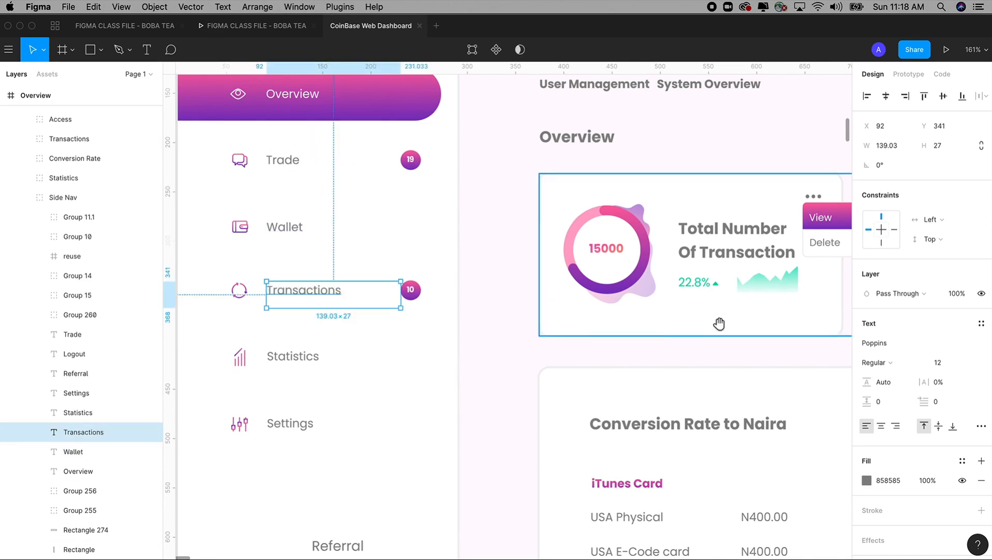
Inspect the Conversion Rate group and select its USA Physical text under Amazon Card
{"action": "left_click_drag", "start_coordinate": [719, 324], "coordinate": [440, 244]}
{"action": "left_click_drag", "start_coordinate": [562, 350], "coordinate": [529, 205]}
{"action": "left_click", "coordinate": [621, 305]}
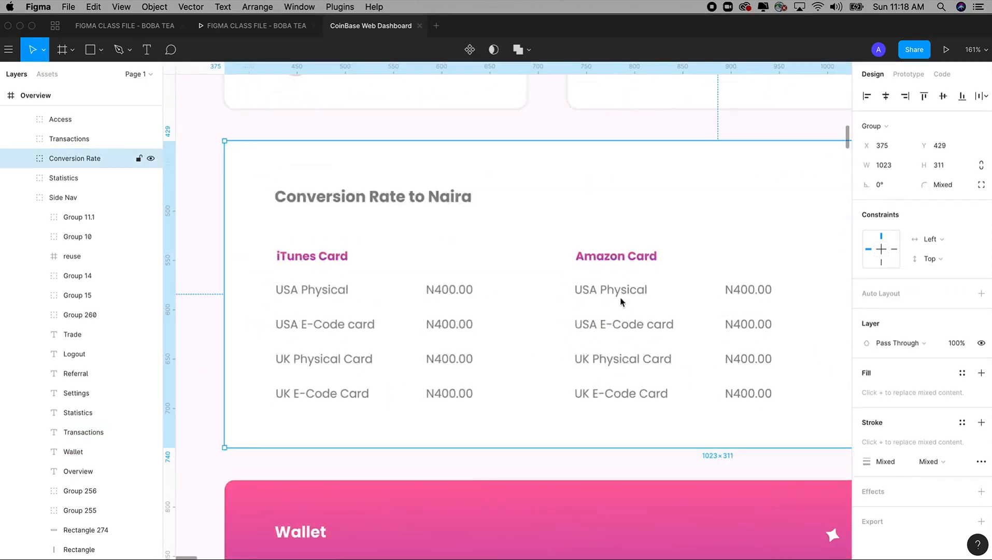
{"action": "left_click", "coordinate": [621, 303]}
{"action": "scroll", "coordinate": [621, 303], "scroll_direction": "down", "scroll_amount": 10}
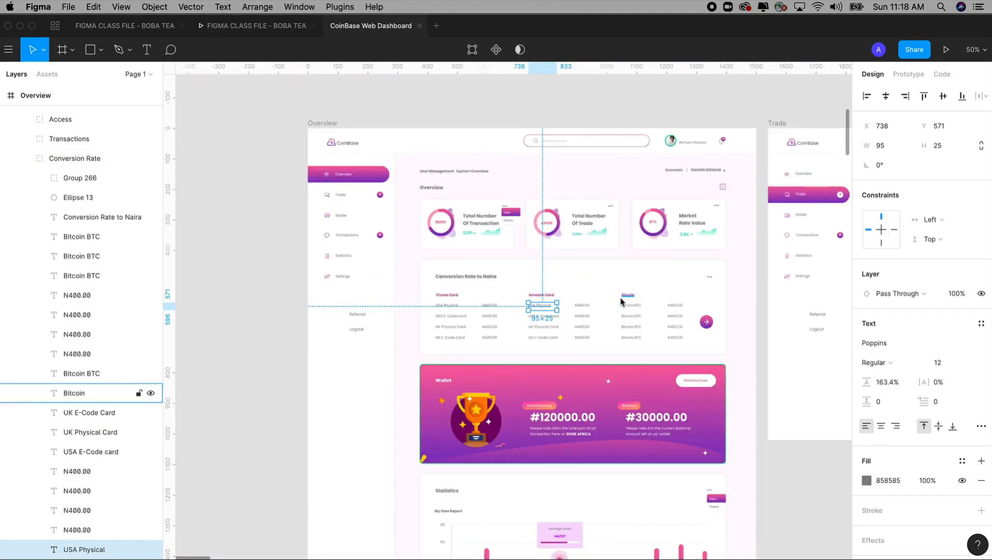
View the Overview frame's wallet banner, Statistics chart and Transactions table further down
{"action": "left_click_drag", "start_coordinate": [616, 292], "coordinate": [574, 261]}
{"action": "left_click", "coordinate": [765, 449]}
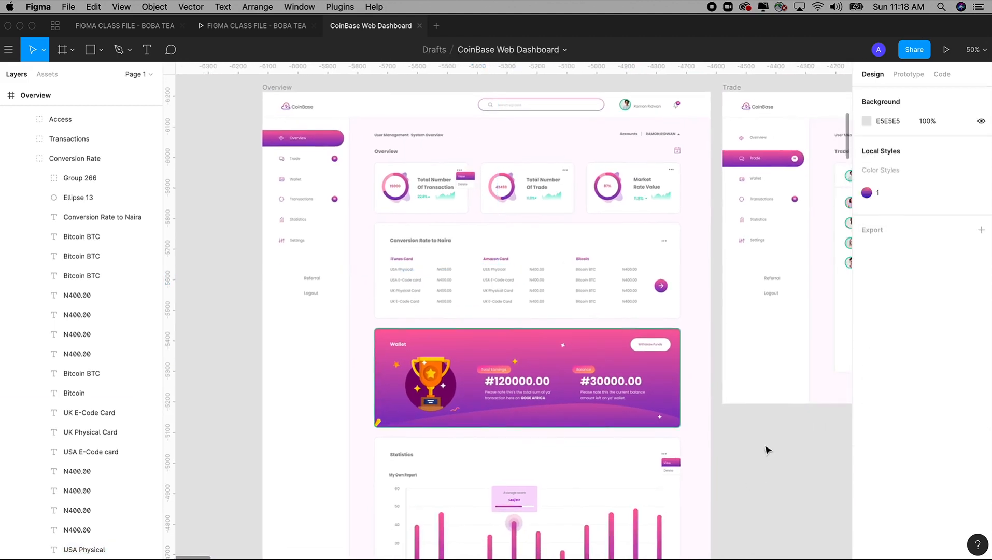
{"action": "left_click", "coordinate": [734, 397]}
{"action": "left_click_drag", "start_coordinate": [753, 474], "coordinate": [675, 272]}
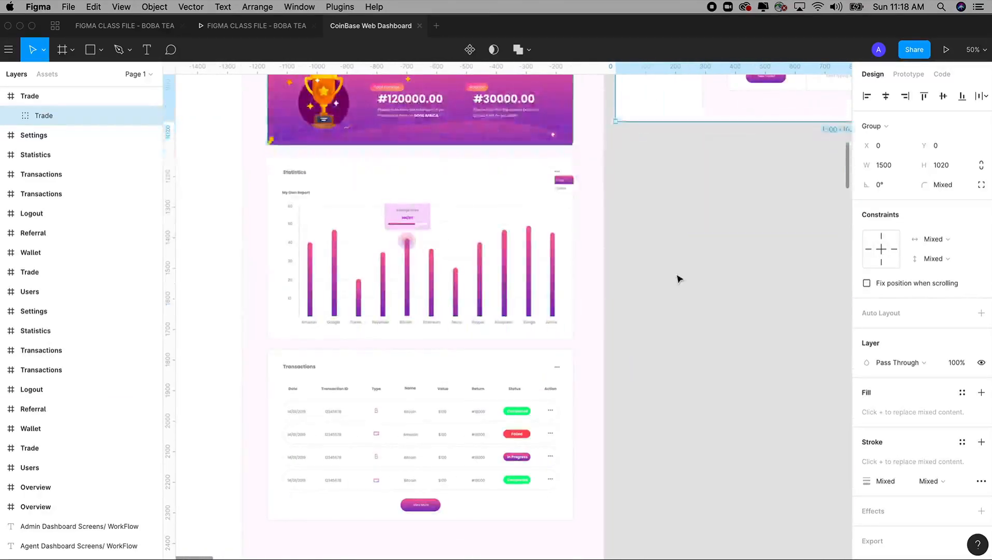
Survey the remaining light screens and examine the Trade screen of the dark user dashboard up close
{"action": "scroll", "coordinate": [676, 277], "scroll_direction": "down", "scroll_amount": 5}
{"action": "scroll", "coordinate": [560, 266], "scroll_direction": "down", "scroll_amount": 3}
{"action": "scroll", "coordinate": [615, 279], "scroll_direction": "right", "scroll_amount": 15}
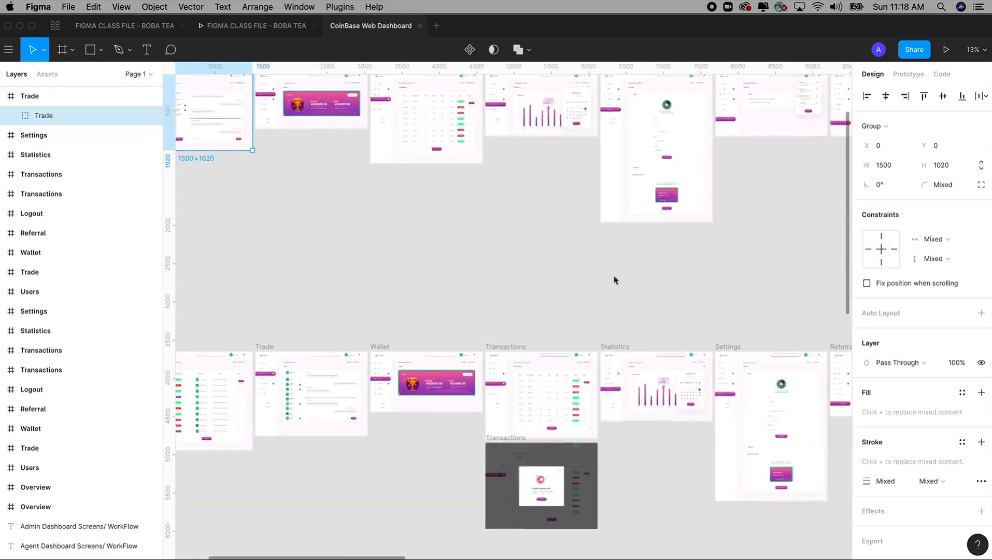
{"action": "scroll", "coordinate": [329, 316], "scroll_direction": "right", "scroll_amount": 5}
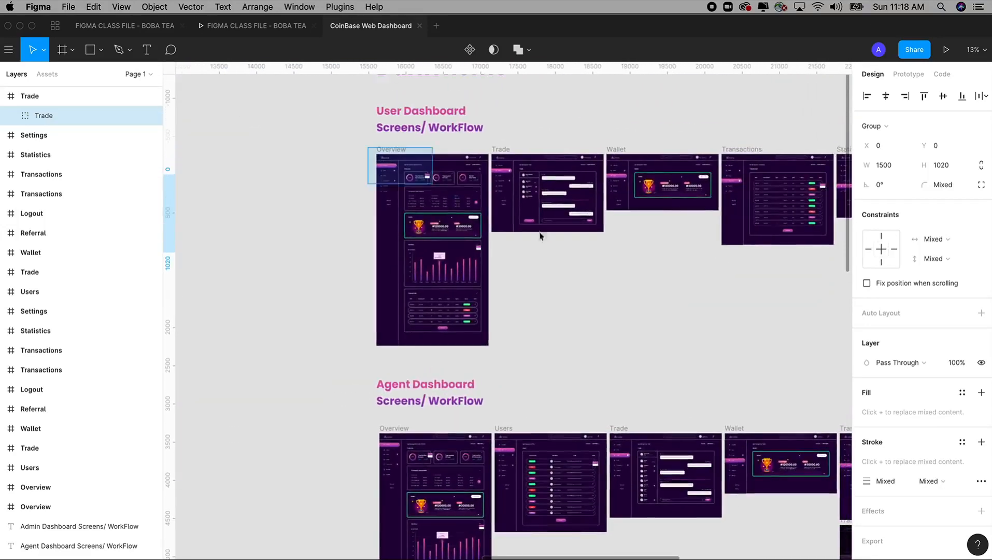
{"action": "scroll", "coordinate": [602, 360], "scroll_direction": "up", "scroll_amount": 5}
{"action": "scroll", "coordinate": [602, 361], "scroll_direction": "right", "scroll_amount": 2}
{"action": "scroll", "coordinate": [397, 187], "scroll_direction": "up", "scroll_amount": 5}
{"action": "scroll", "coordinate": [593, 326], "scroll_direction": "left", "scroll_amount": 1}
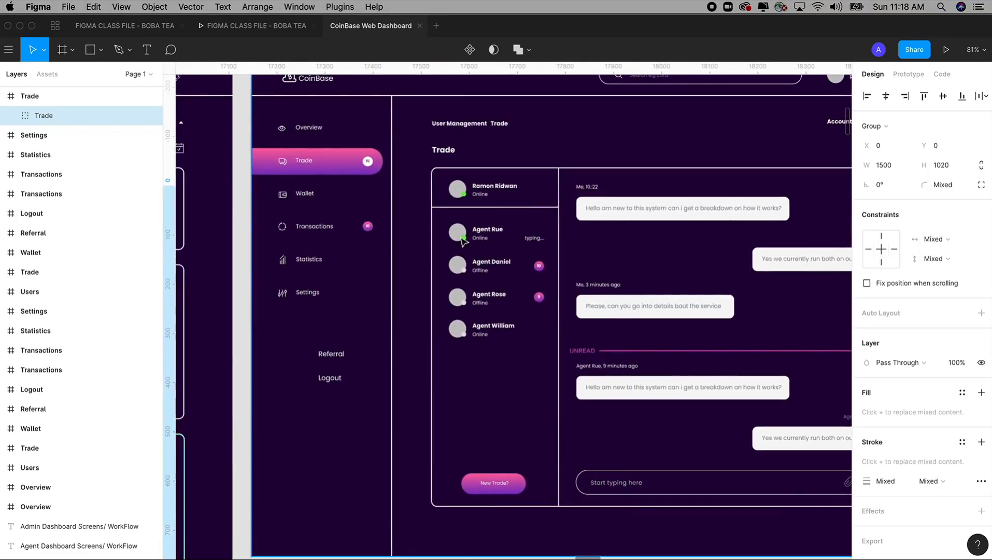
Compare the DarkTheme workflows with the Light Theme user, agent and admin dashboards at overview scale
{"action": "scroll", "coordinate": [503, 257], "scroll_direction": "down", "scroll_amount": 15}
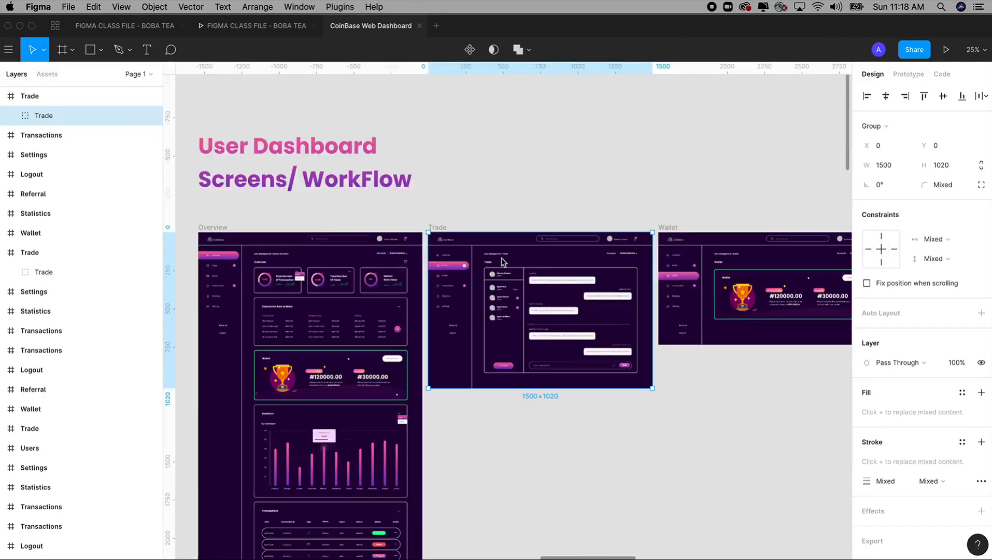
{"action": "scroll", "coordinate": [501, 257], "scroll_direction": "down", "scroll_amount": 3}
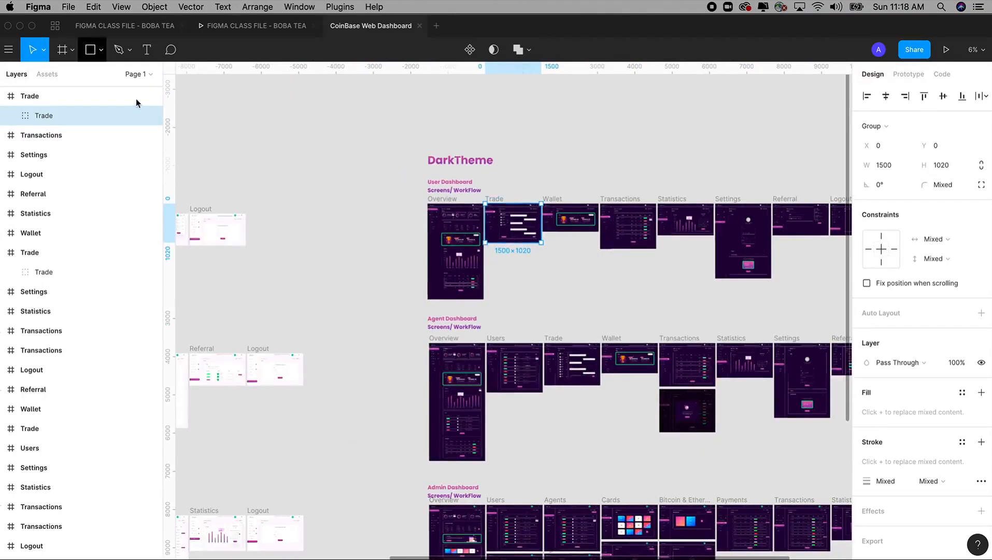
{"action": "left_click_drag", "start_coordinate": [406, 165], "coordinate": [398, 105]}
{"action": "scroll", "coordinate": [485, 181], "scroll_direction": "left", "scroll_amount": 15}
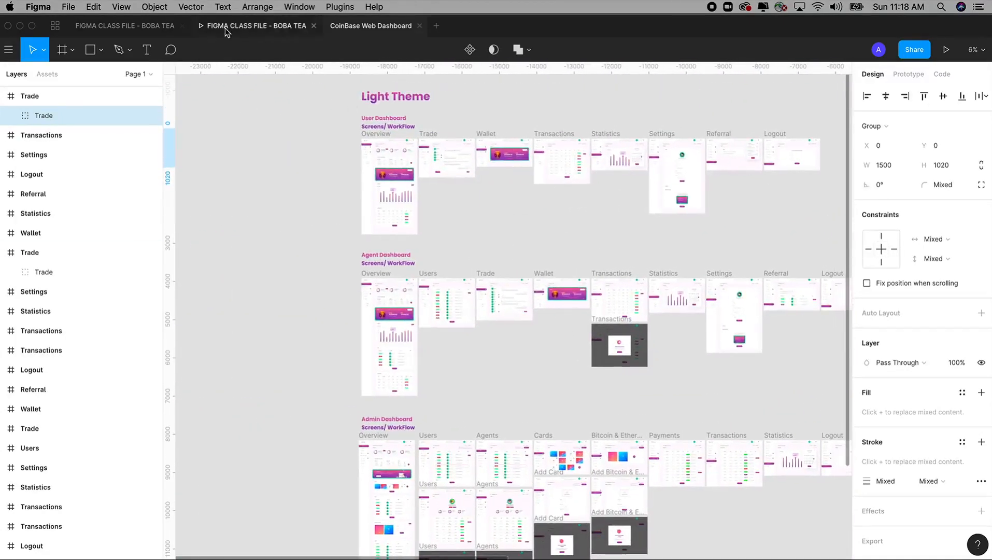
Reopen the CoinBase Web Dashboard file from Drafts and switch to the FIGMA CLASS FILE - BOBA TEA design file
{"action": "left_click", "coordinate": [136, 27]}
{"action": "left_click", "coordinate": [55, 27]}
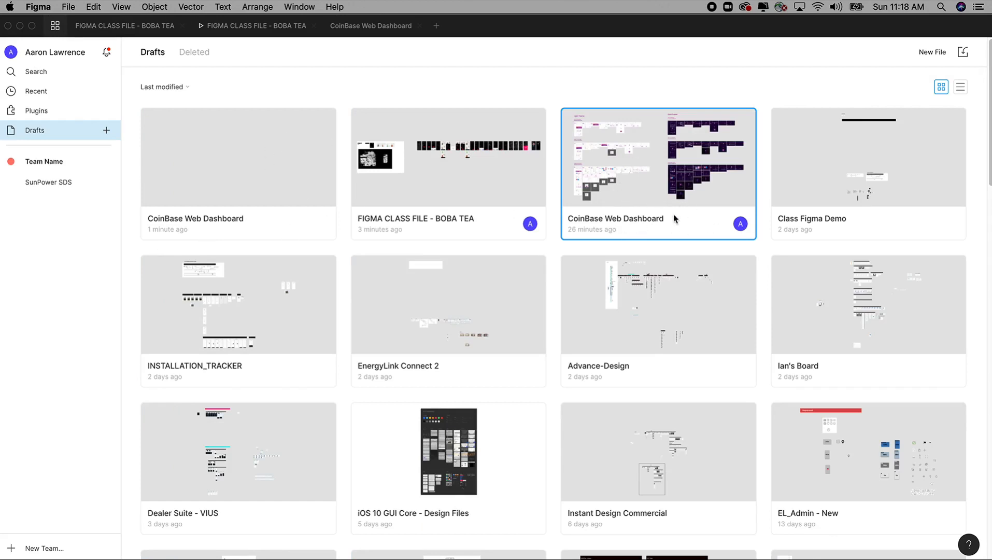
{"action": "double_click", "coordinate": [662, 197]}
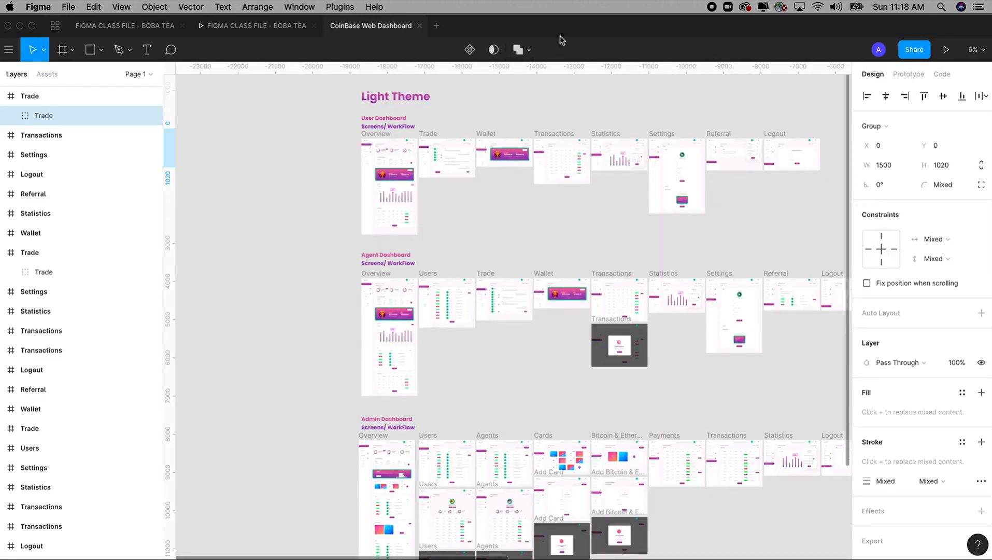
{"action": "left_click", "coordinate": [127, 26]}
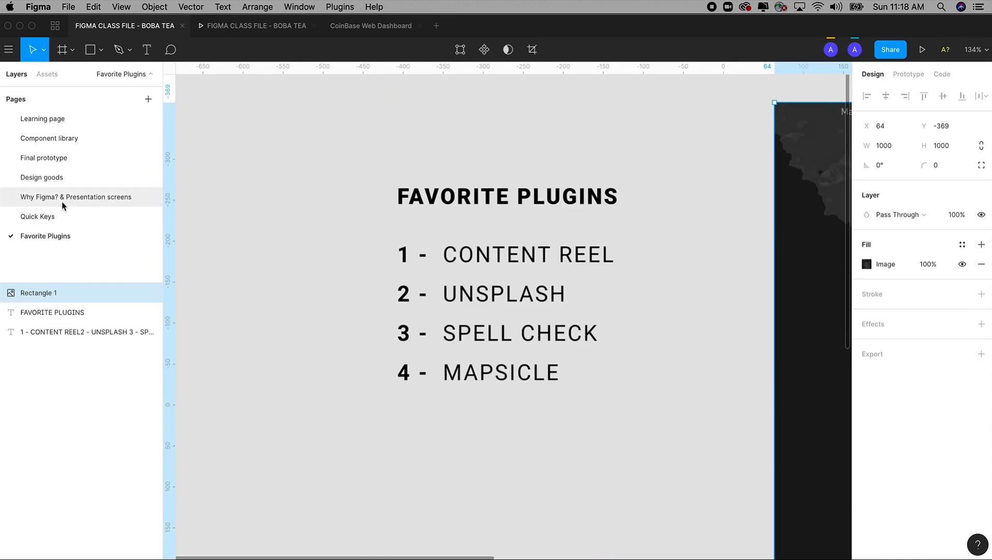